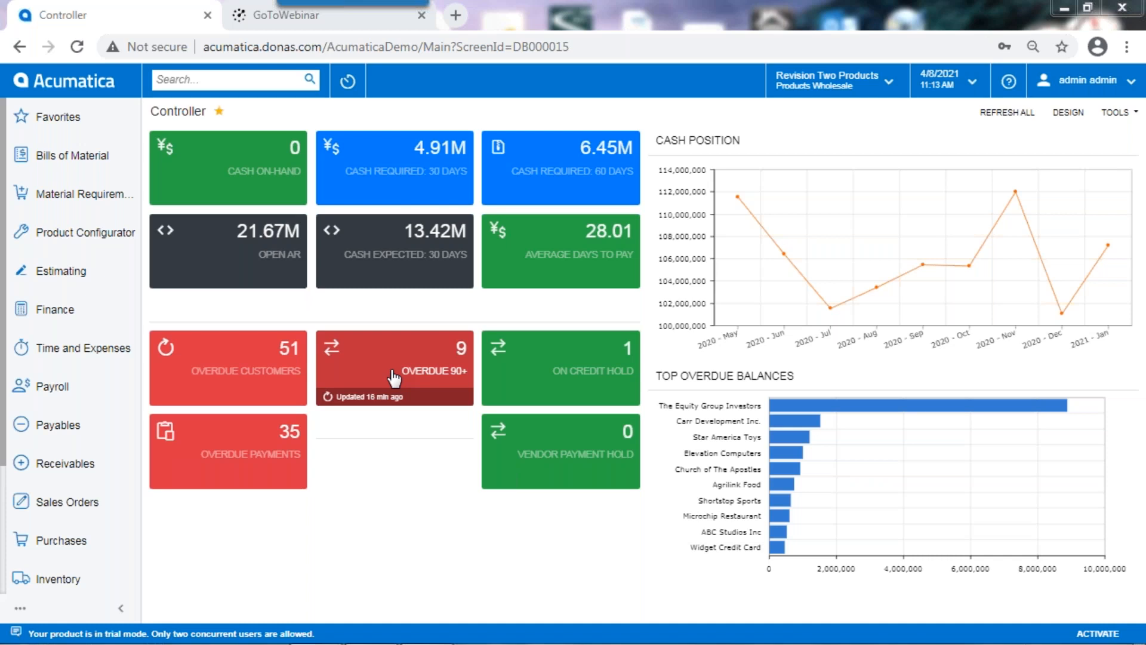
# Step: Try swapping the Open AR and Cash Expected: 30 Days tiles in the Controller dashboard's design mode
pyautogui.click(1076, 117)
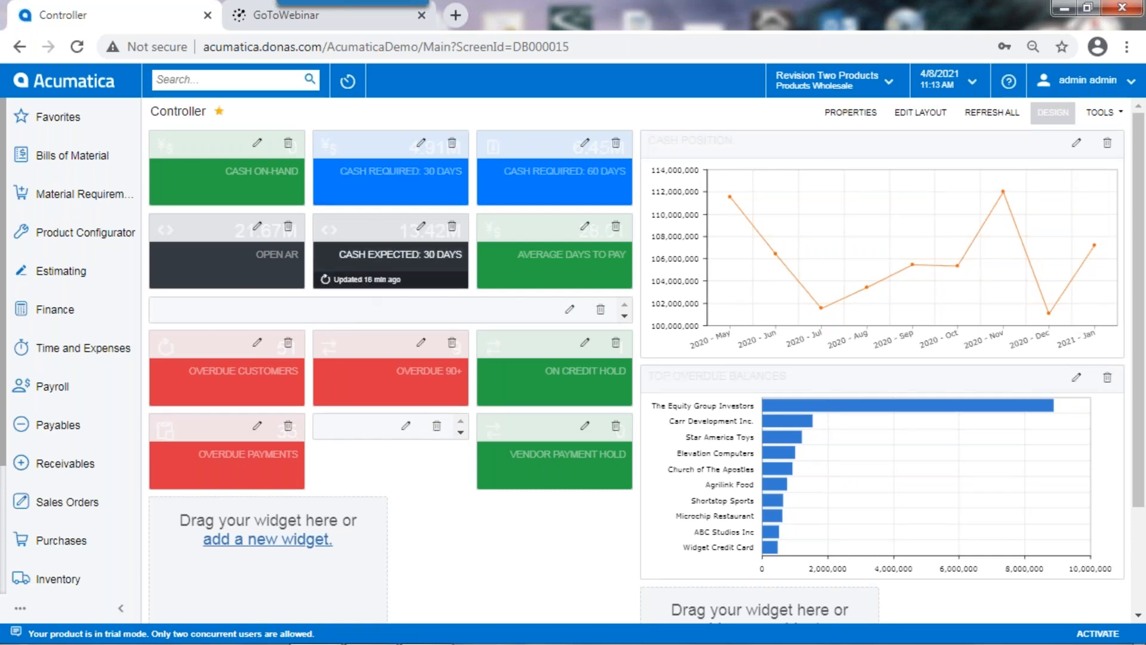
pyautogui.moveTo(356, 230); pyautogui.dragTo(219, 220)
pyautogui.moveTo(203, 231); pyautogui.dragTo(346, 235)
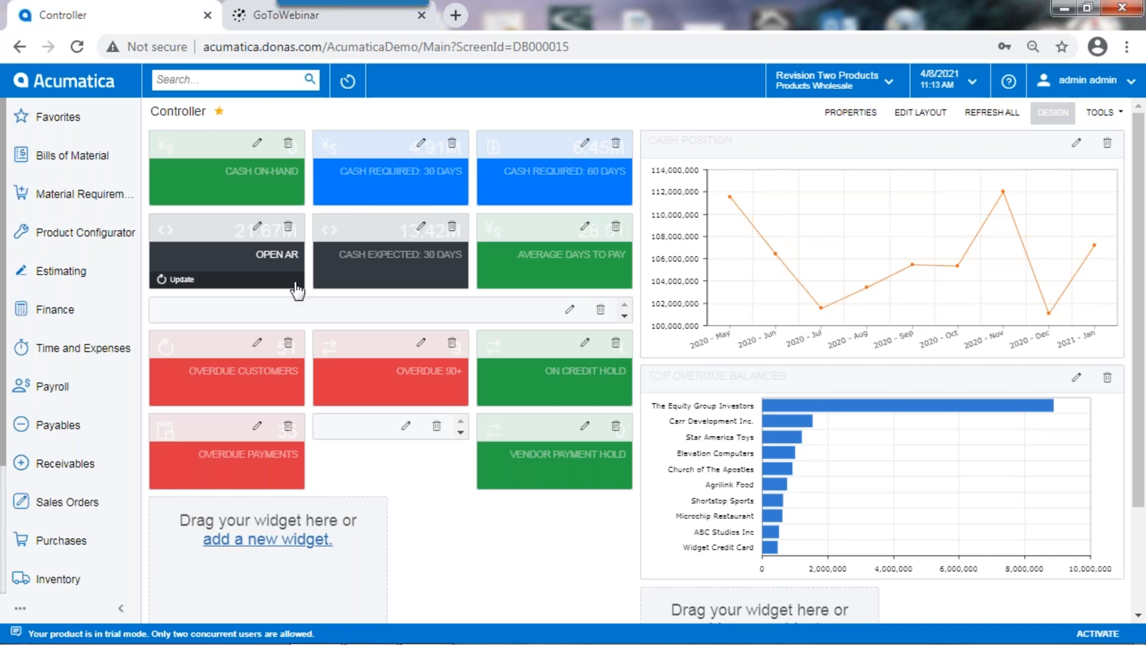
pyautogui.click(190, 279)
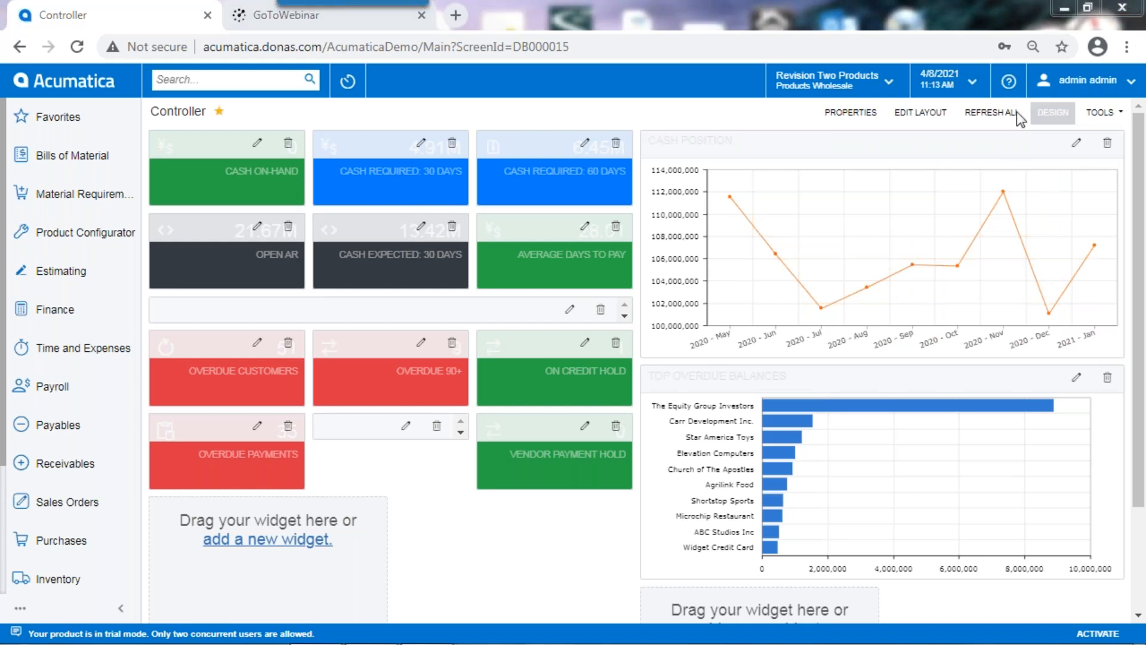
pyautogui.click(1062, 123)
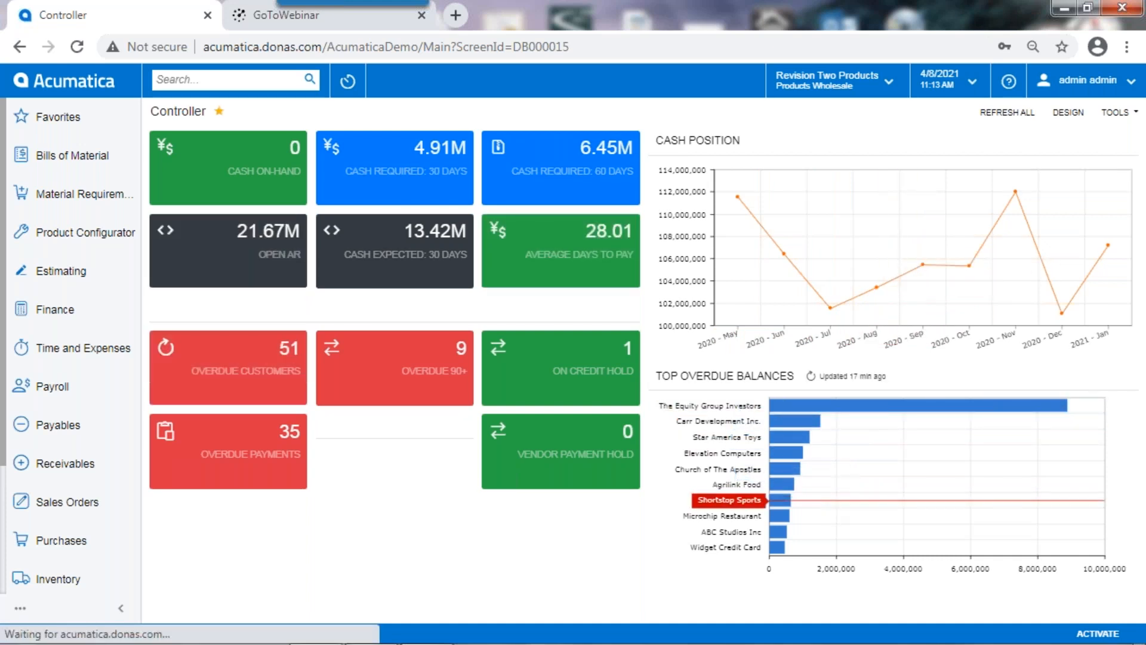
# Step: Open the Sales Manager dashboard from the favorites and review its widgets down to Sales Activities
pyautogui.click(59, 119)
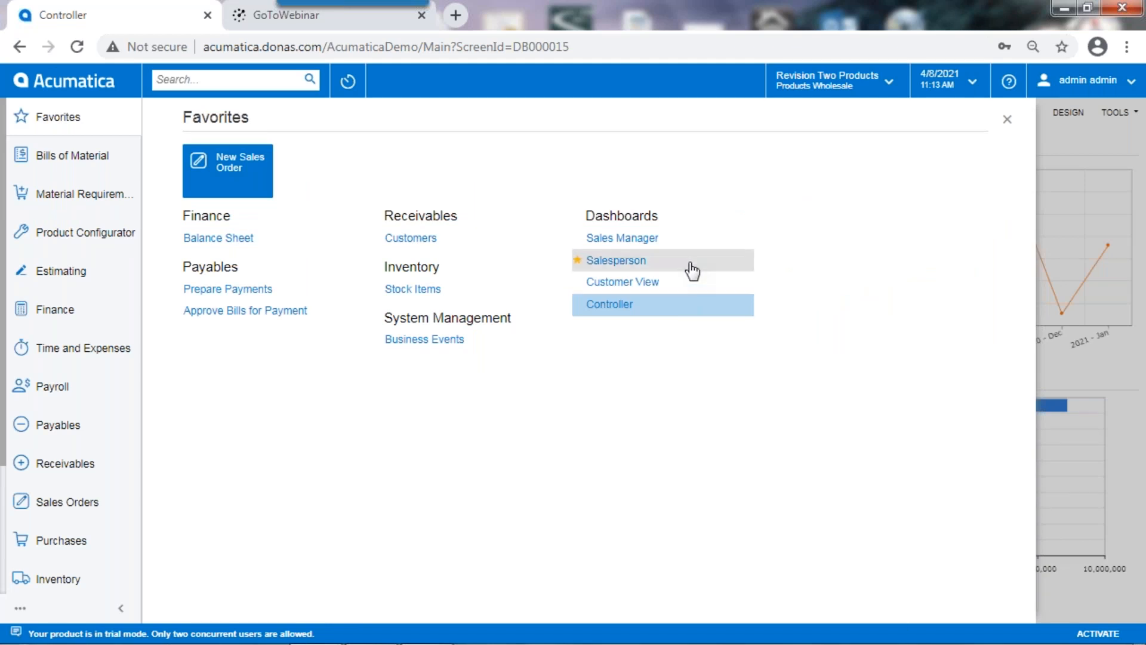
pyautogui.click(623, 237)
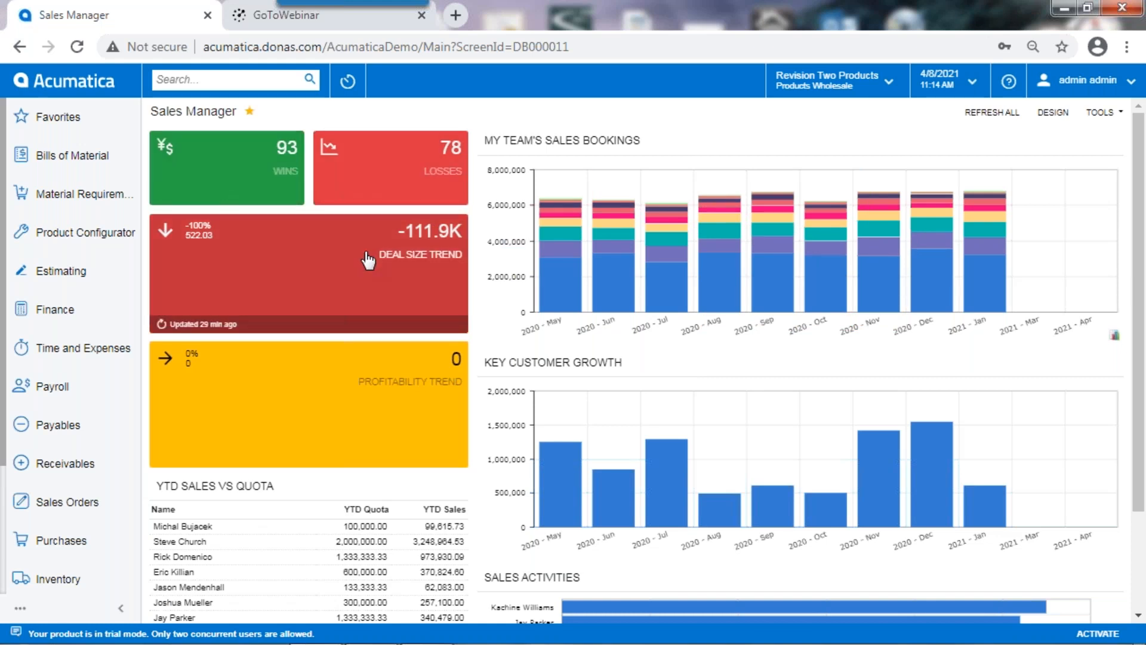
pyautogui.moveTo(582, 266)
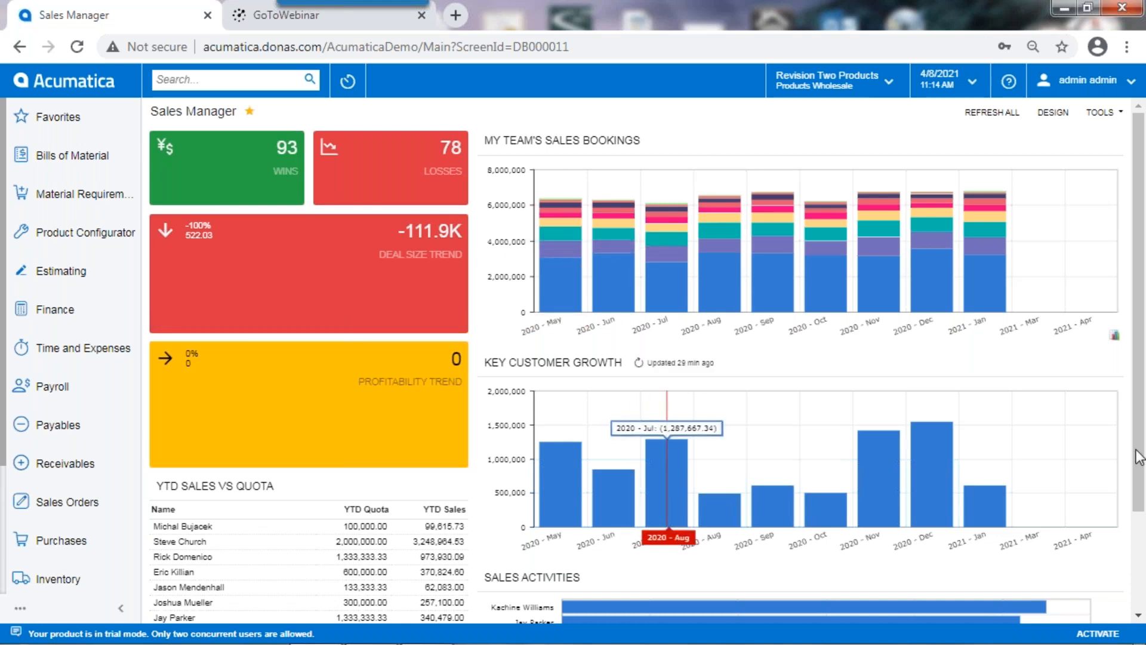
pyautogui.scroll(-2, 1044, 597)
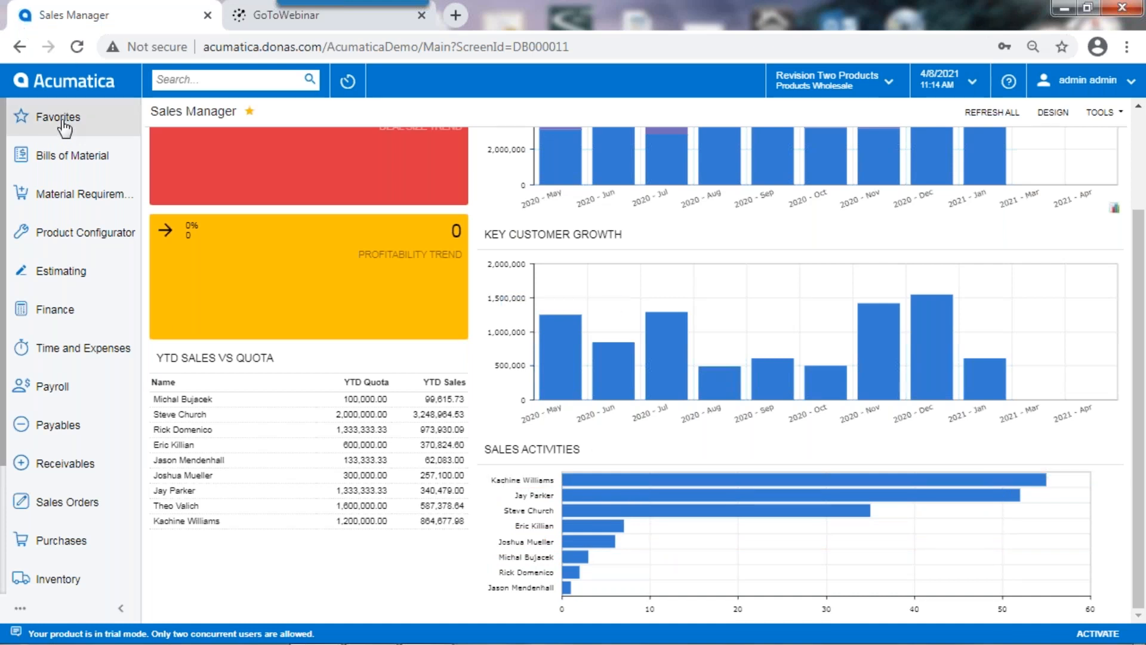
# Step: Open the Customer View dashboard, search the customer accounts for "usa" and select USA Bartending School
pyautogui.click(27, 123)
pyautogui.click(588, 283)
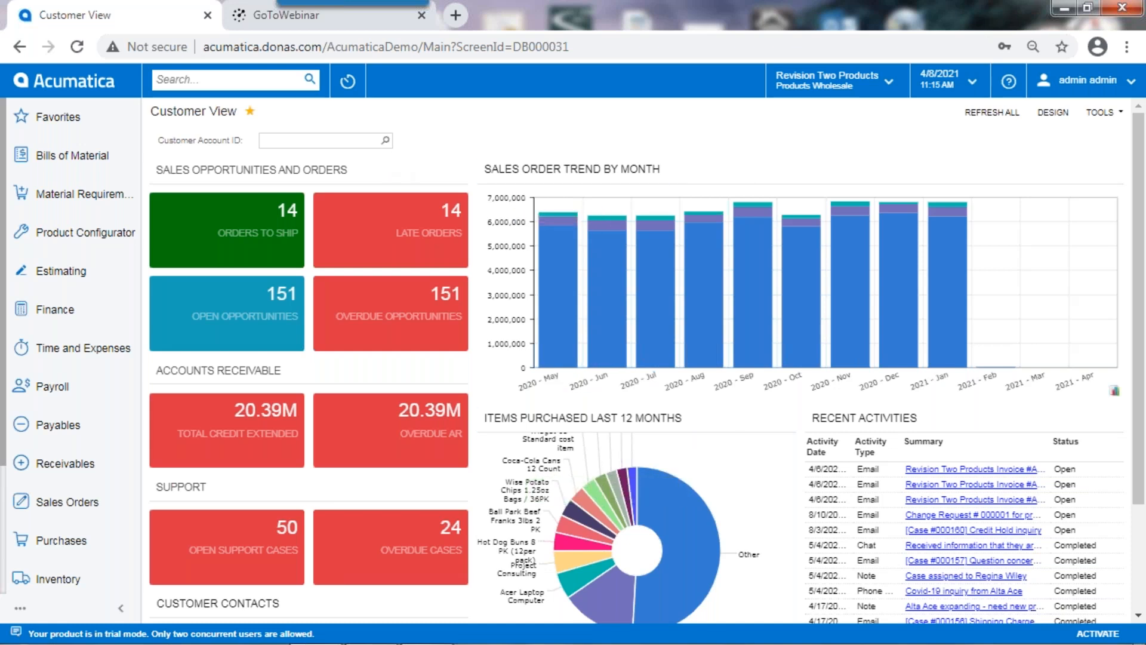
pyautogui.click(385, 141)
pyautogui.write('usa')
pyautogui.press('Return')
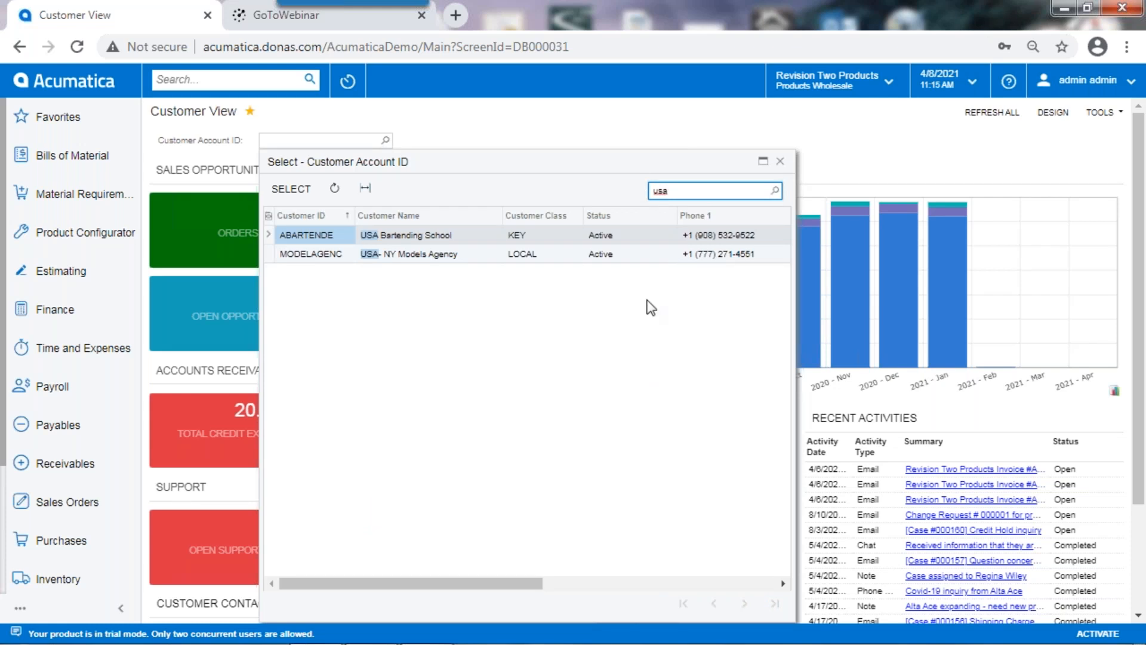
pyautogui.doubleClick(306, 235)
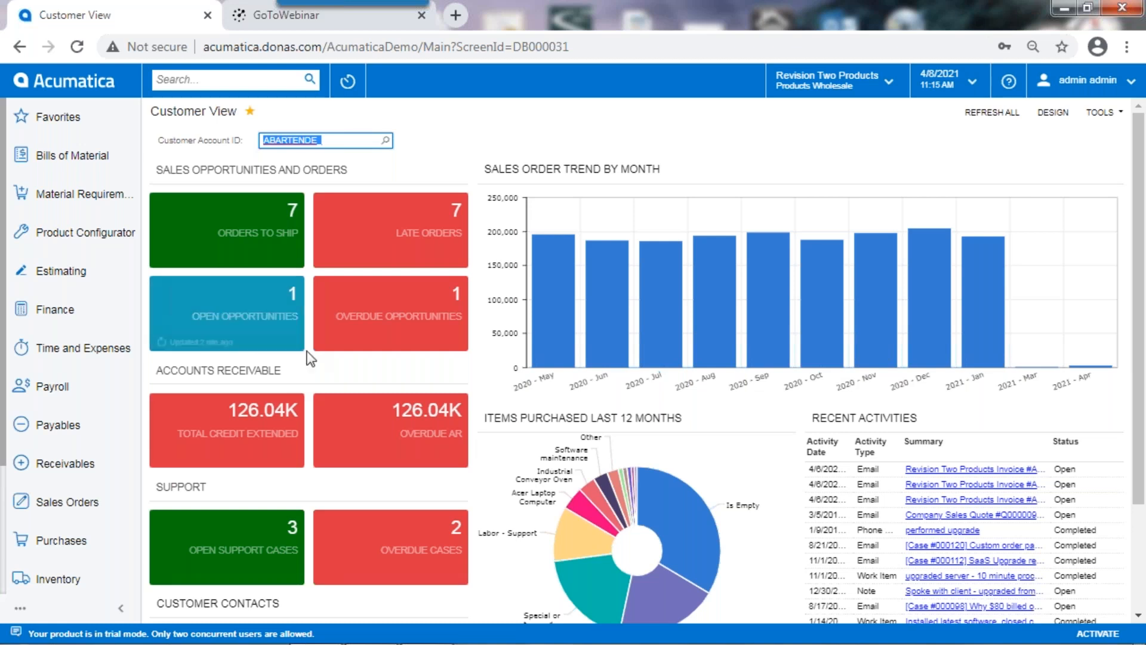
# Step: Review the selected customer's open opportunities and clear the Customer Account ID on the Customer View dashboard
pyautogui.click(230, 322)
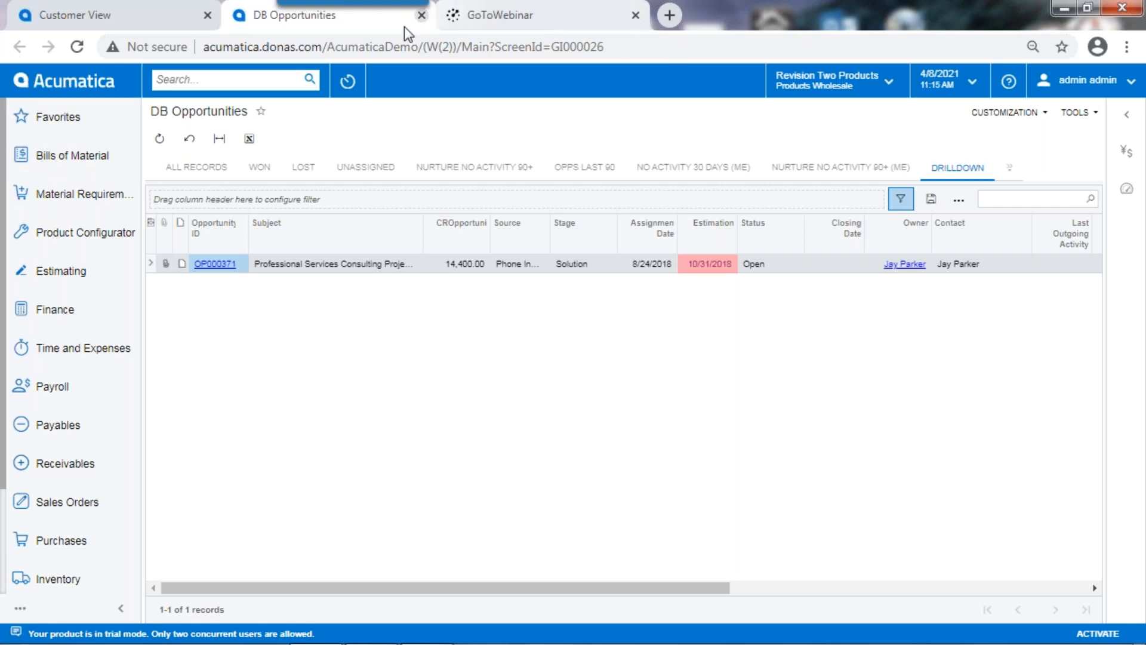
pyautogui.click(422, 15)
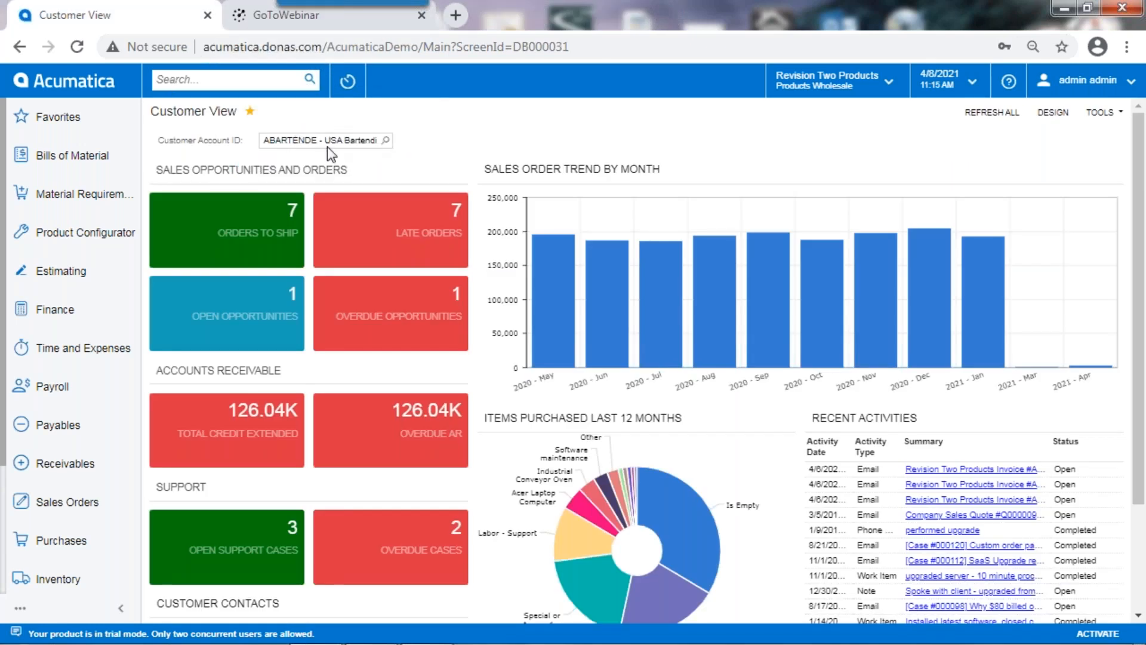
pyautogui.click(373, 141)
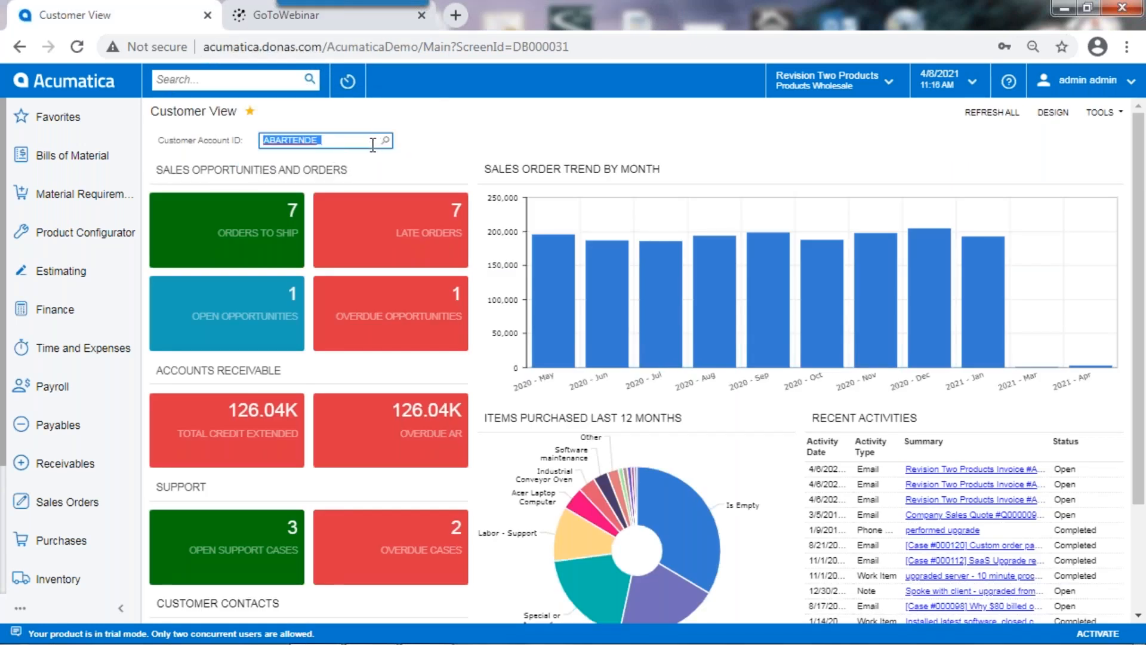
pyautogui.press('BackSpace')
pyautogui.press('Tab')
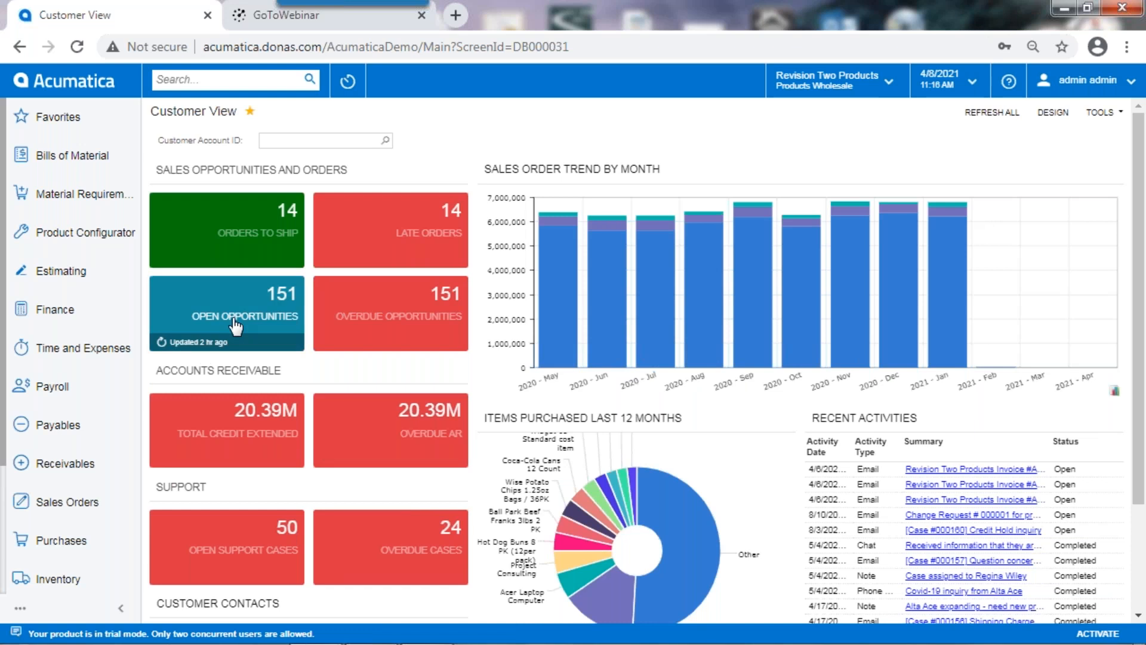
# Step: Open the open opportunities list for all customers and move the Status column directly after Opportunity ID
pyautogui.click(255, 311)
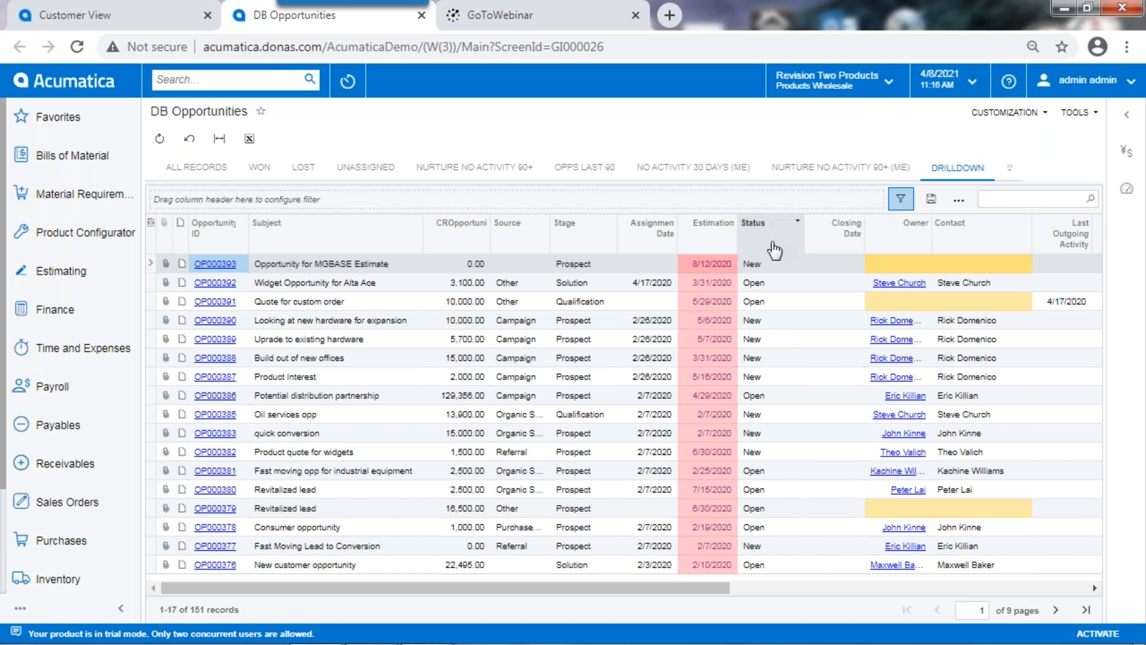
pyautogui.moveTo(775, 246); pyautogui.dragTo(289, 236)
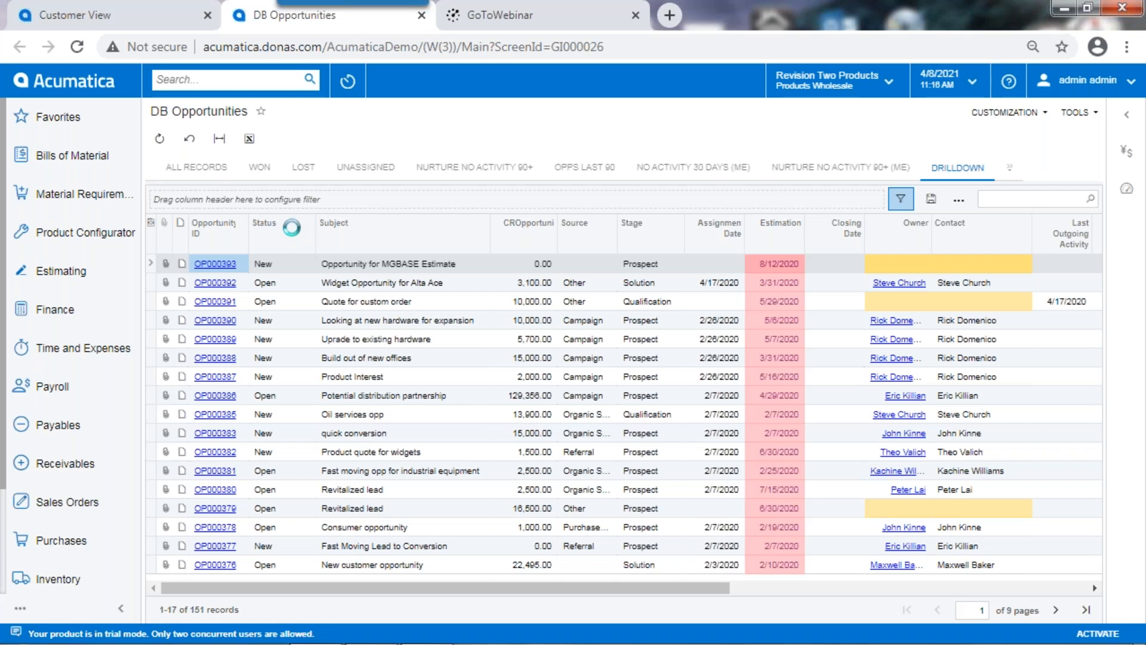
# Step: Filter the Status column to Won only and apply that filter to all opportunity records
pyautogui.click(291, 227)
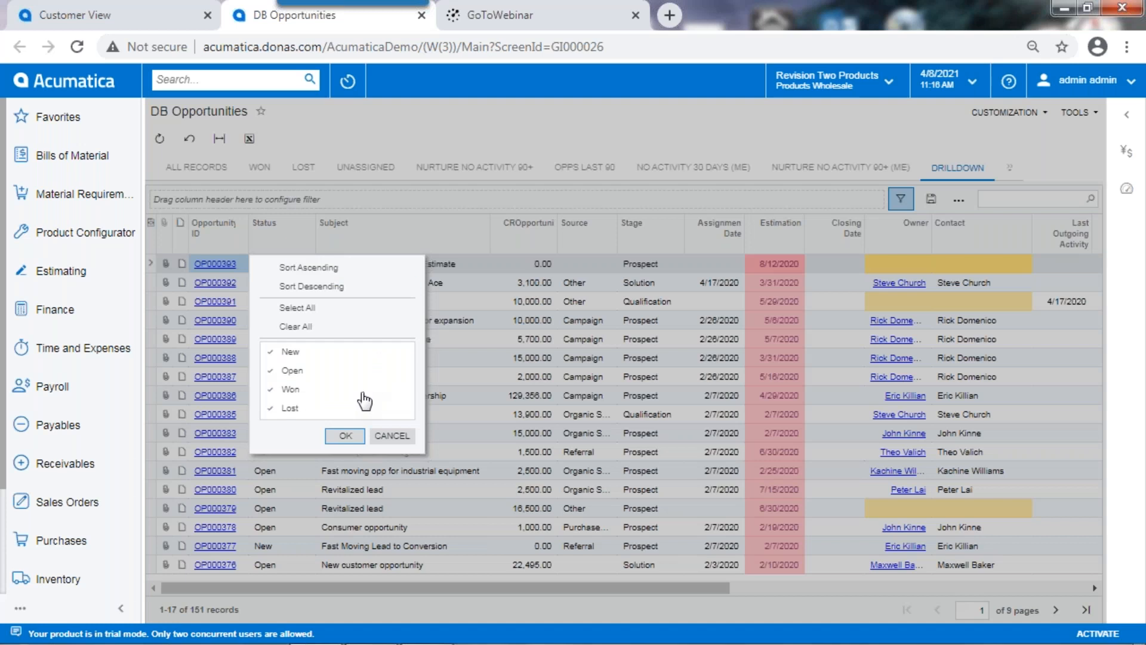
pyautogui.click(303, 327)
pyautogui.click(292, 390)
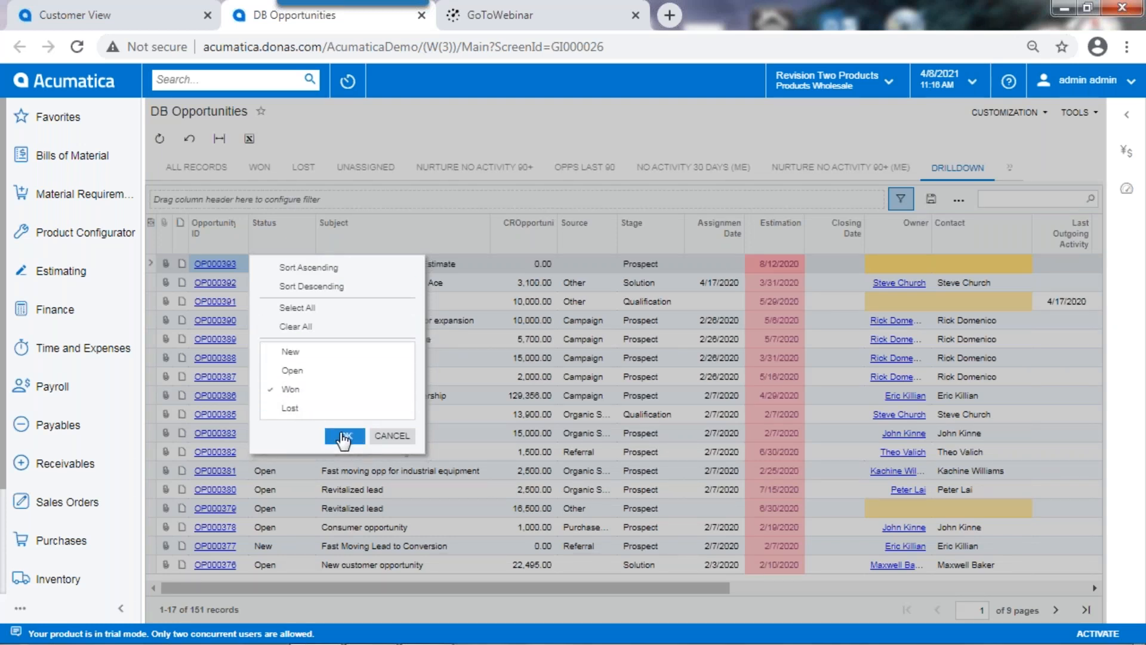
pyautogui.click(345, 437)
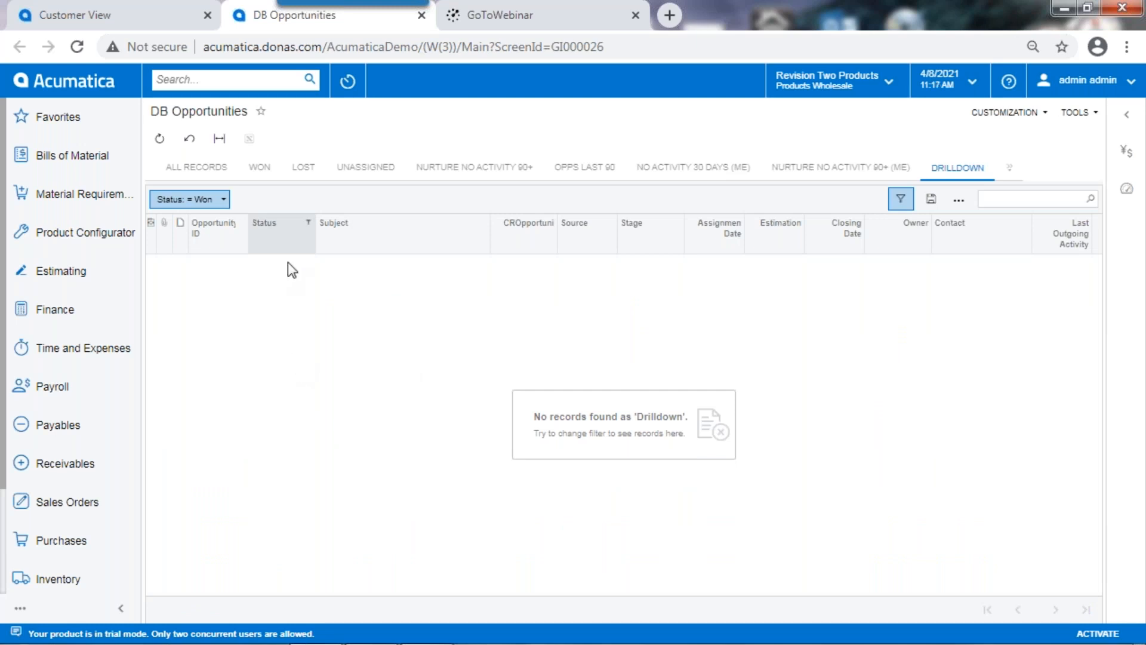
pyautogui.click(196, 167)
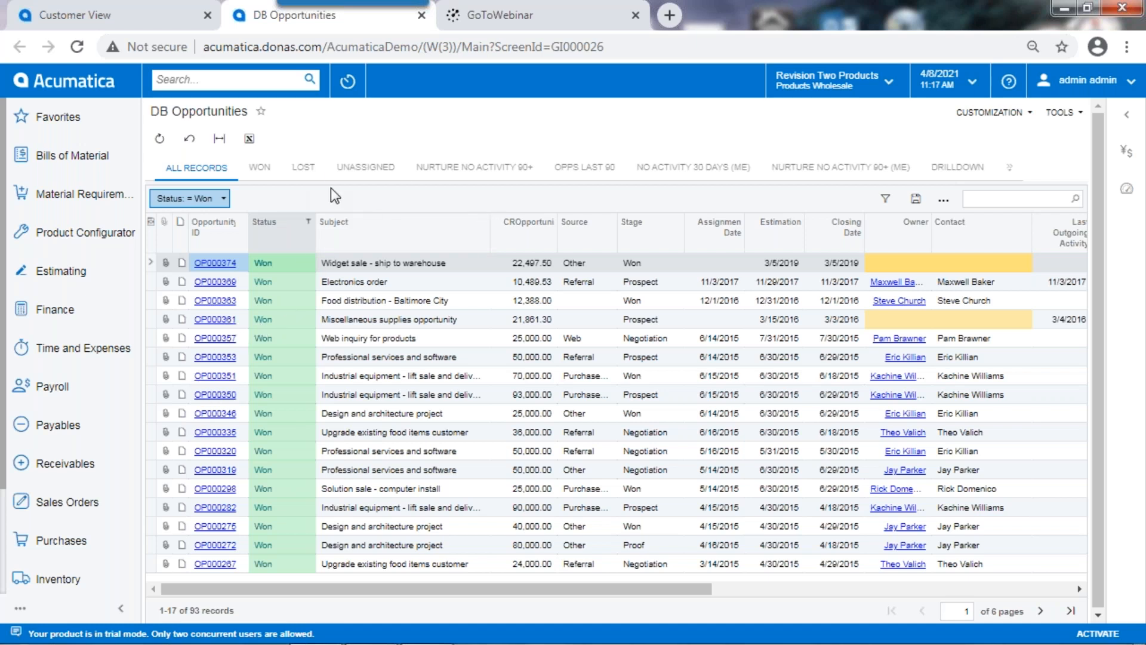
# Step: Examine the saved Won filter with its settings, along with the Lost and Unassigned opportunity views
pyautogui.click(260, 167)
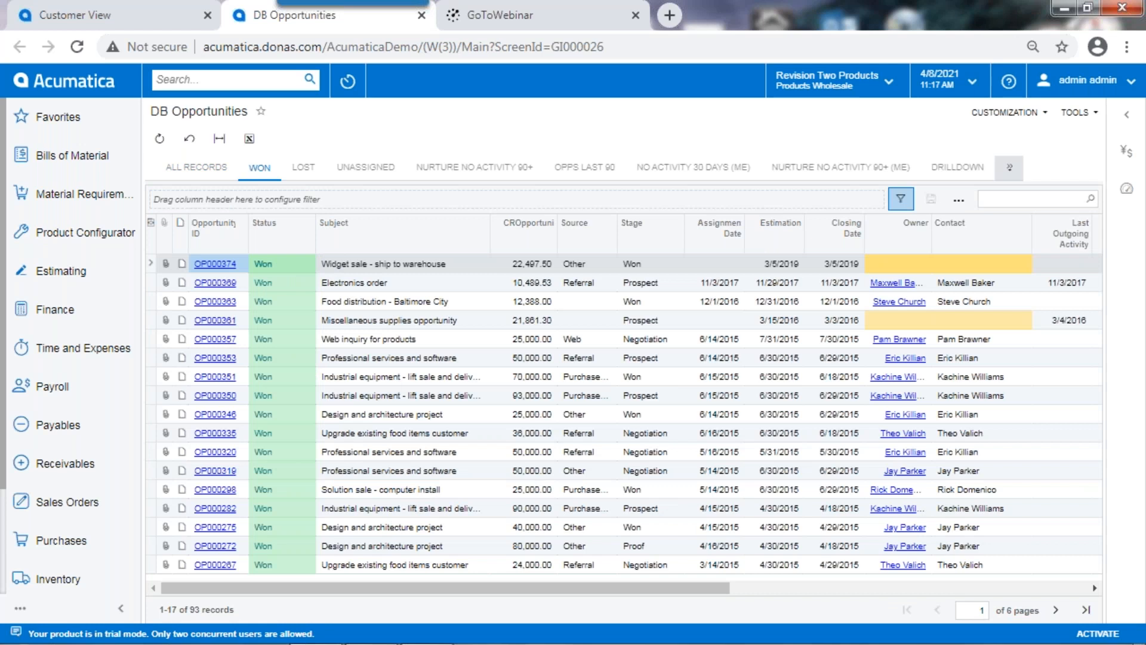
pyautogui.click(899, 199)
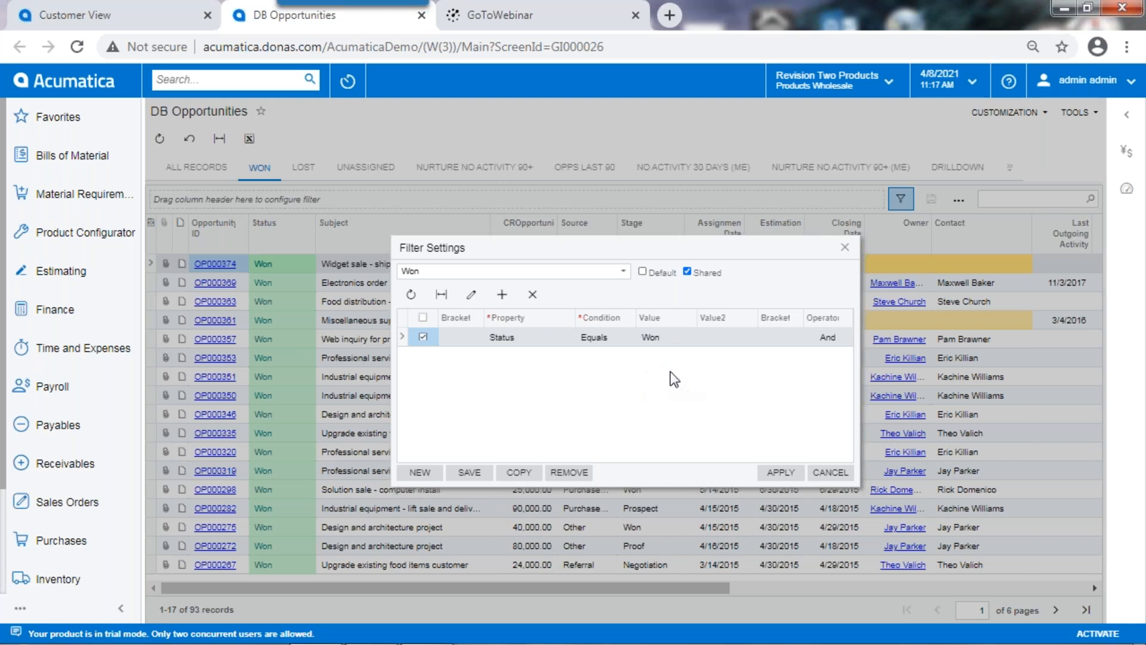
pyautogui.click(829, 471)
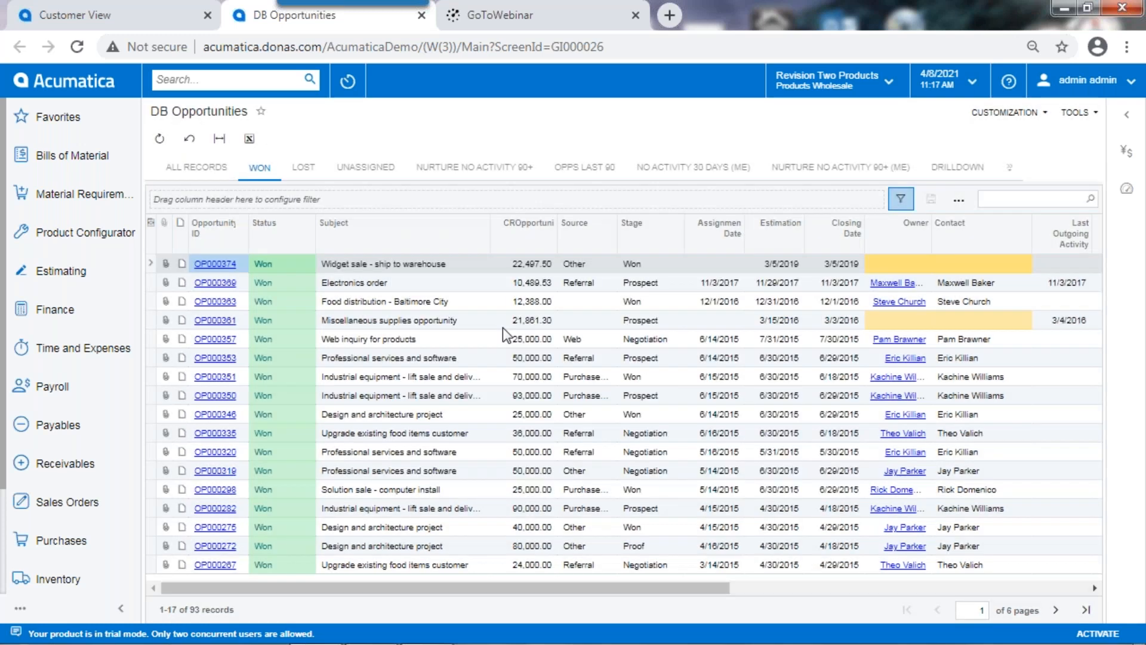
pyautogui.click(305, 169)
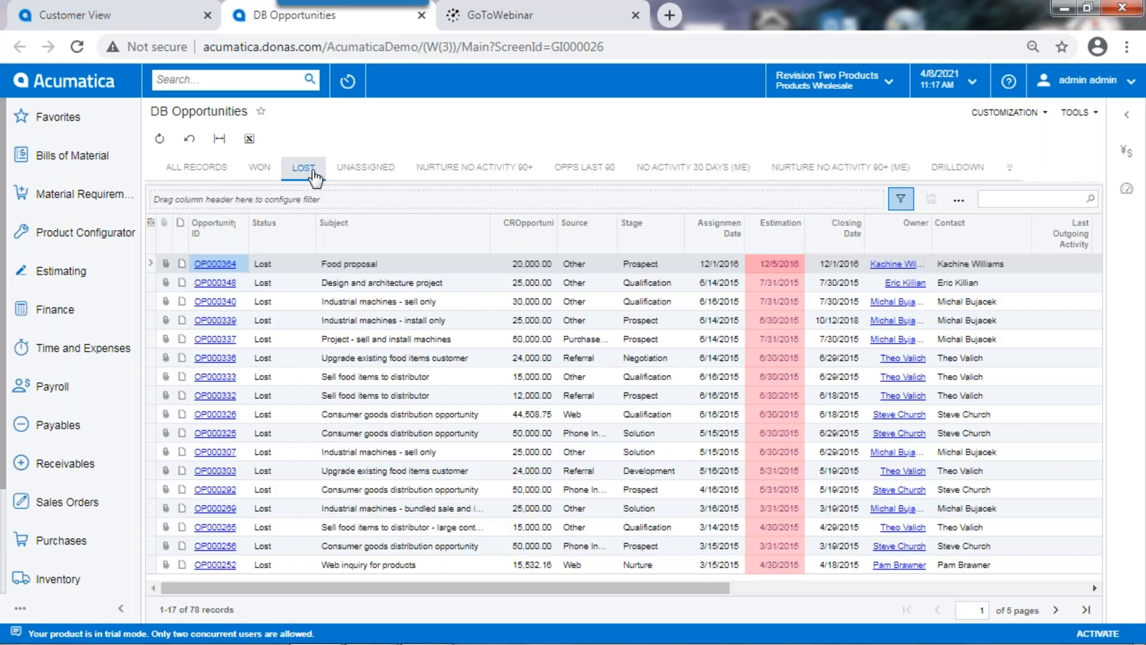
pyautogui.click(383, 169)
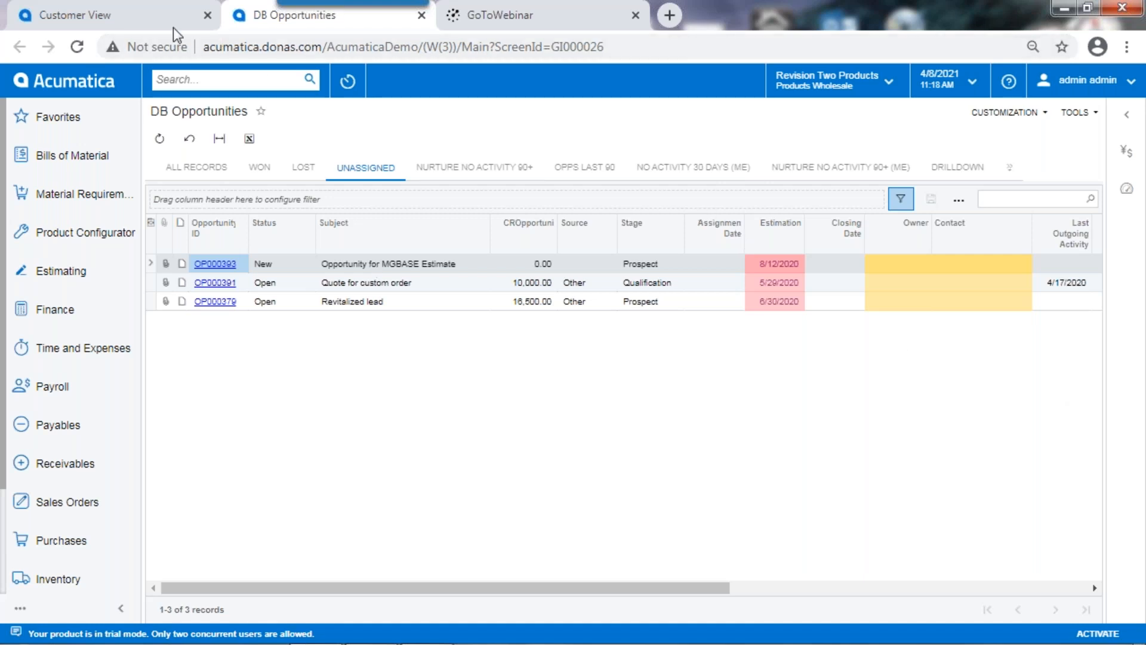
# Step: Close the opportunities list and open the Salesperson dashboard from the favorites
pyautogui.click(421, 15)
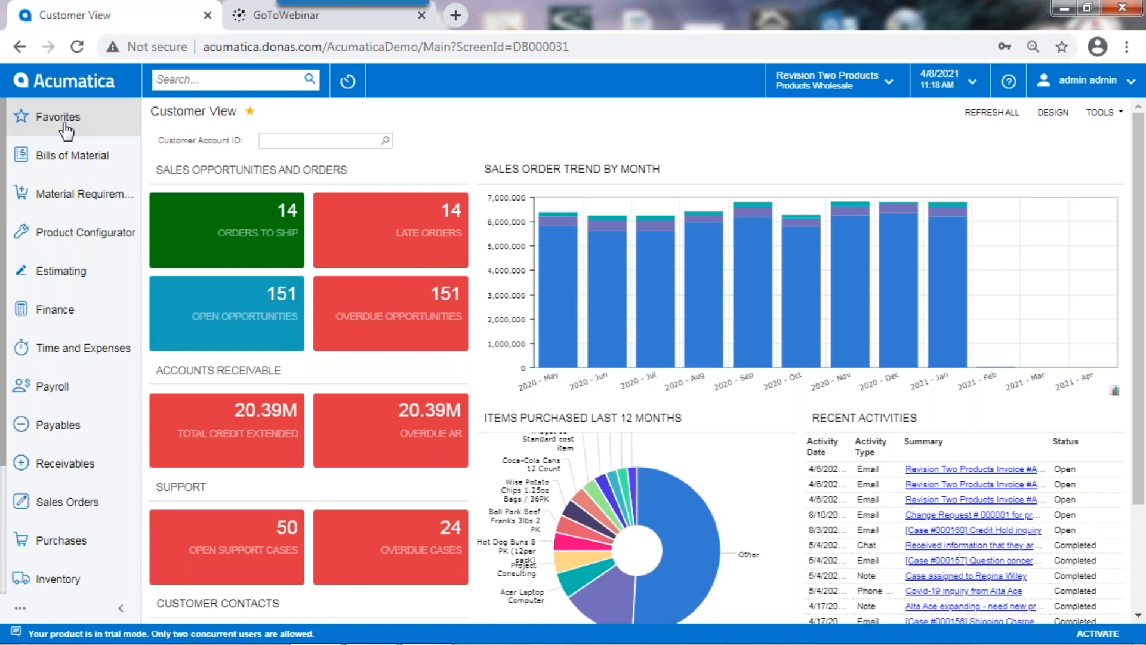
pyautogui.click(31, 127)
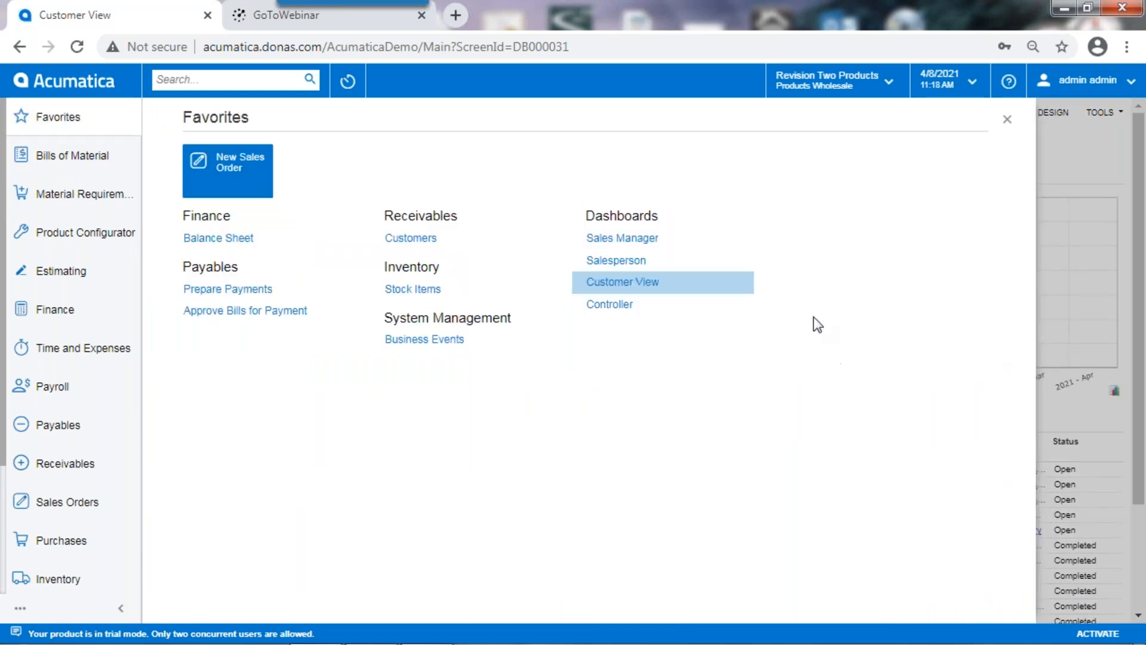
pyautogui.click(625, 280)
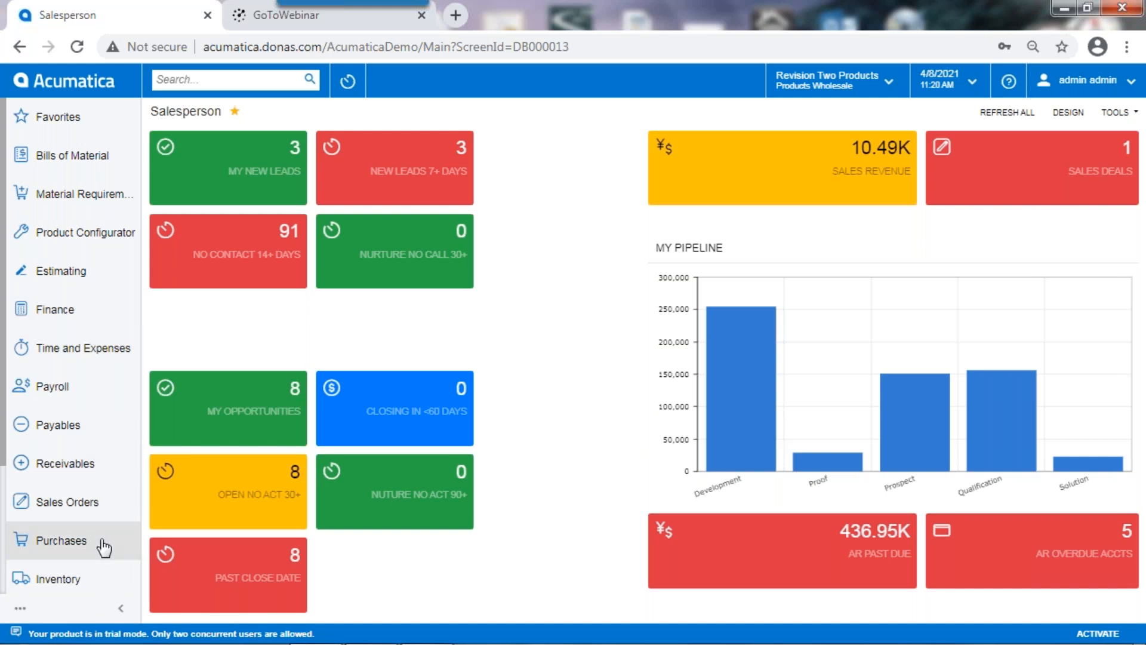
# Step: Open the Sales Orders workspace and expand it to its full set of reports and preferences
pyautogui.click(63, 506)
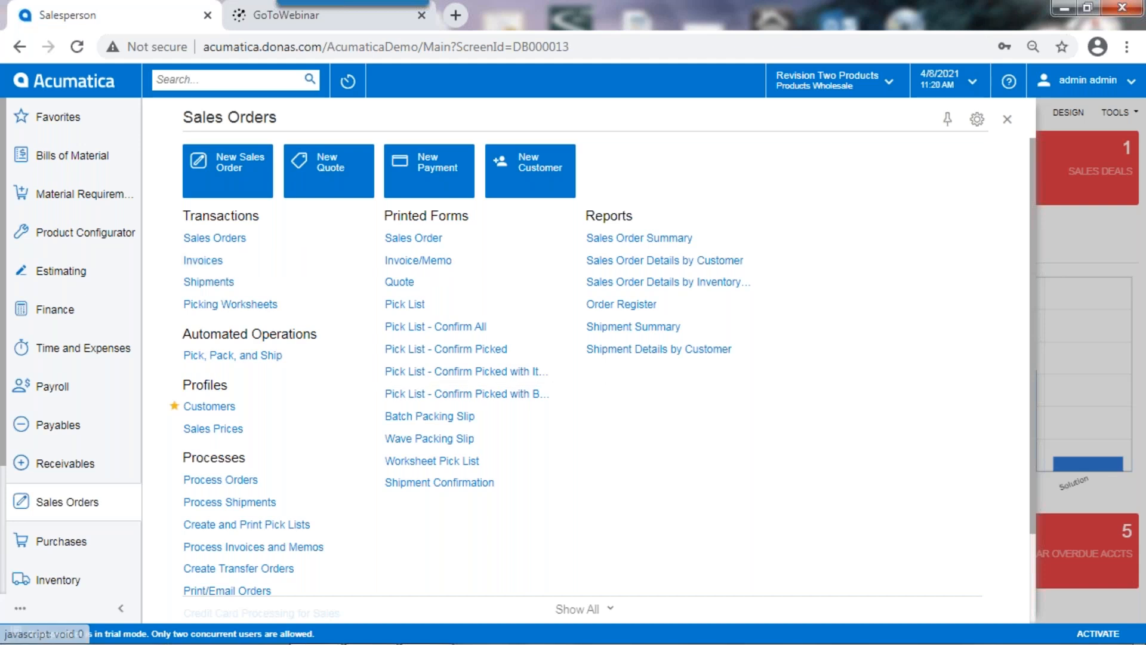
pyautogui.click(585, 609)
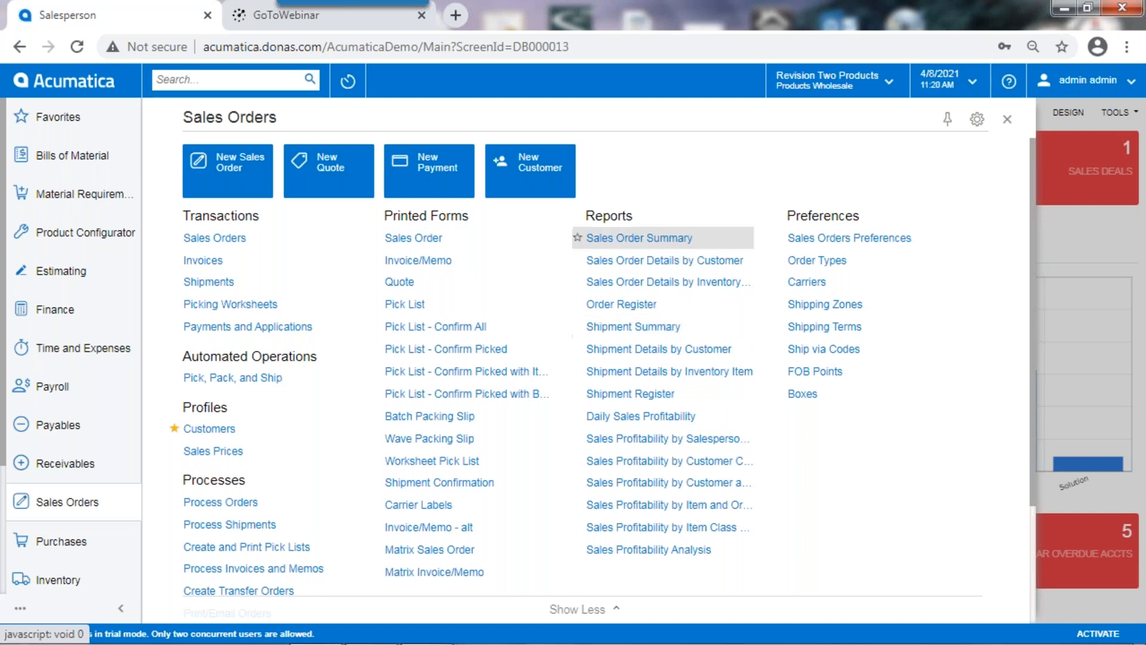
pyautogui.click(570, 610)
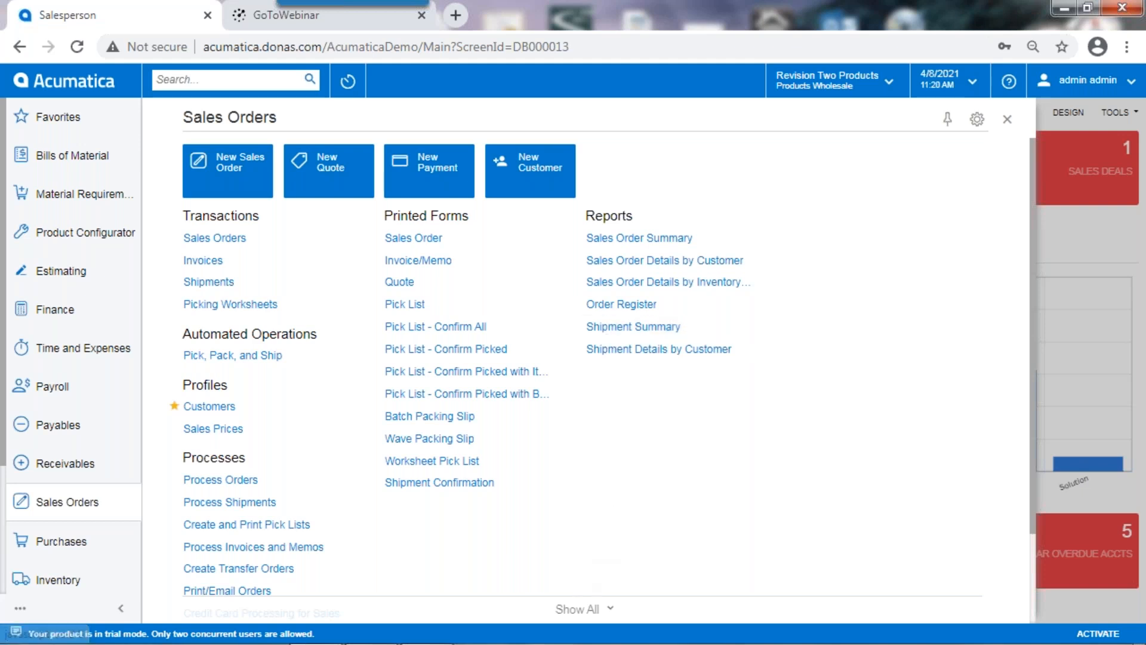
pyautogui.click(596, 609)
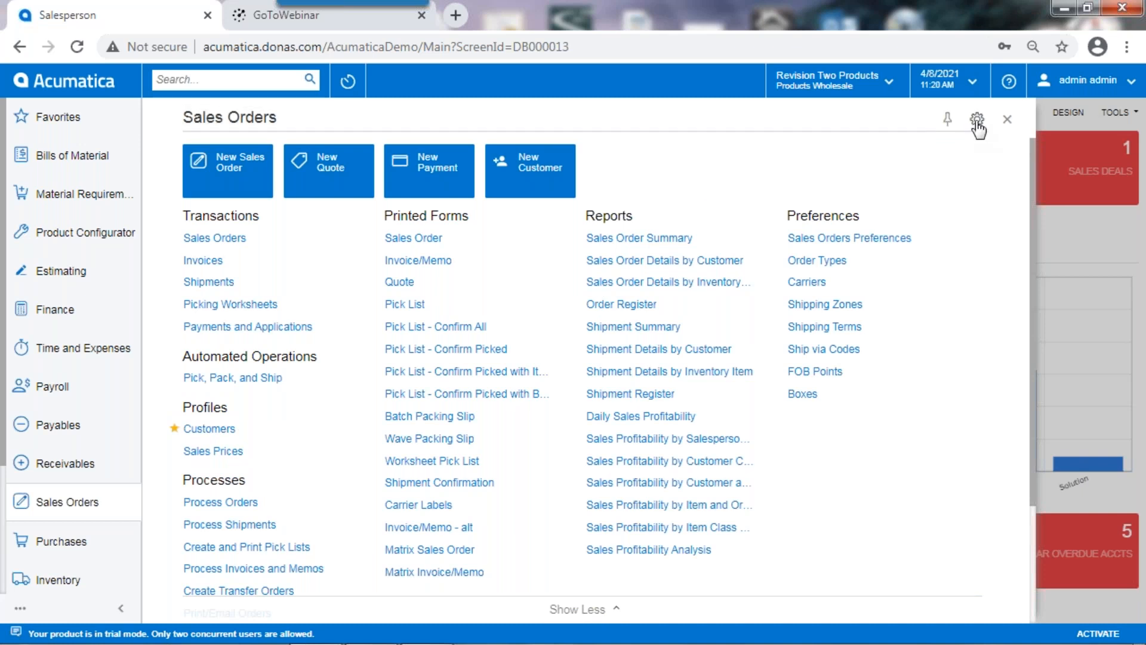
# Step: Configure the Sales Orders quick menu to keep only Sales Order Summary and Sales Order Details by Customer under Reports, and show the reduced menu
pyautogui.click(976, 119)
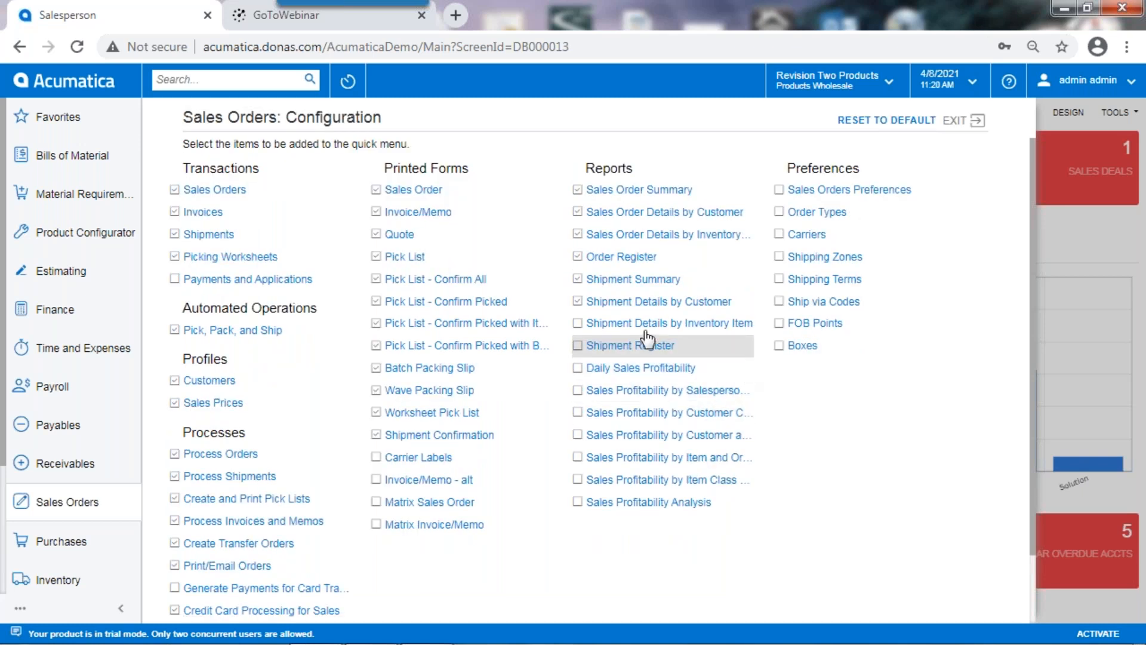
pyautogui.click(577, 301)
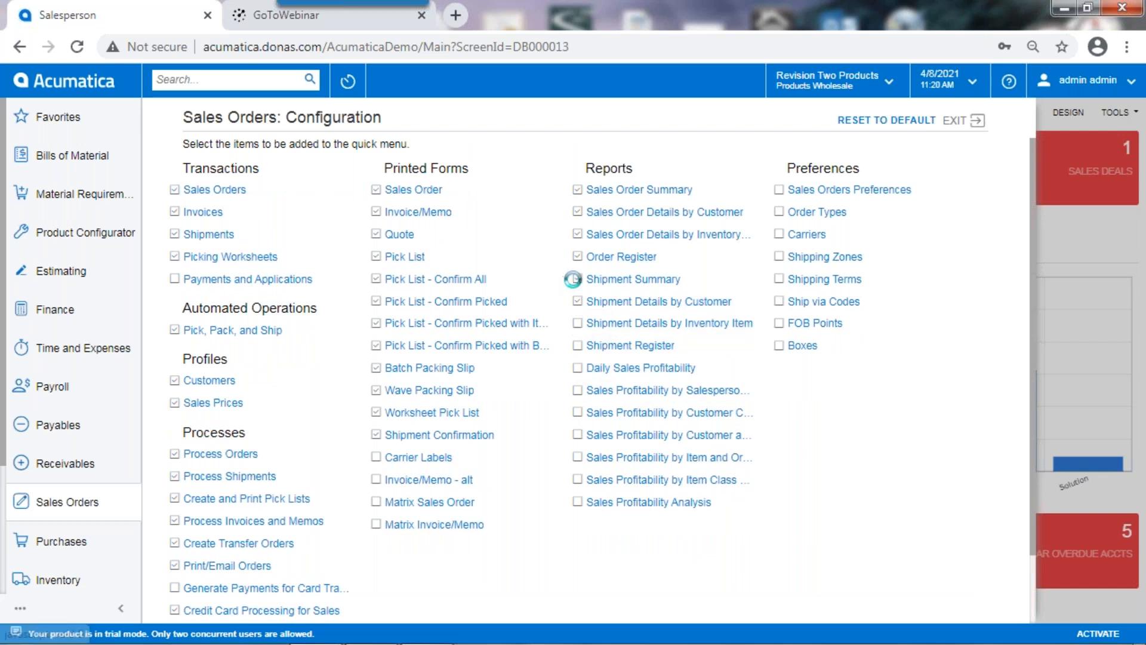
pyautogui.click(591, 256)
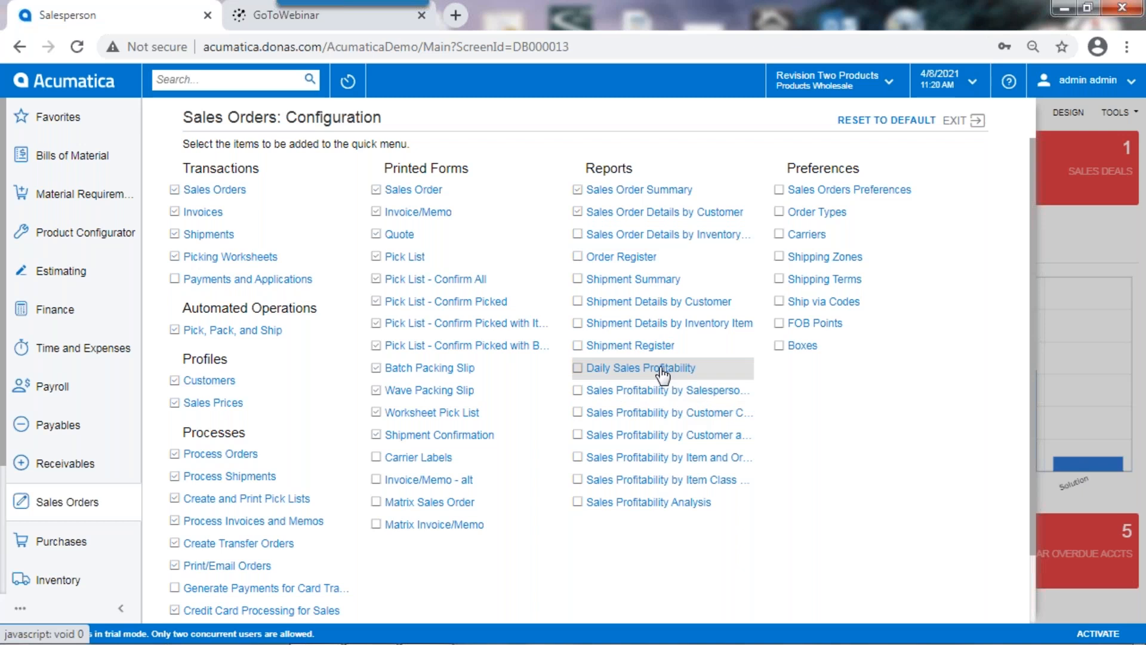
pyautogui.click(962, 120)
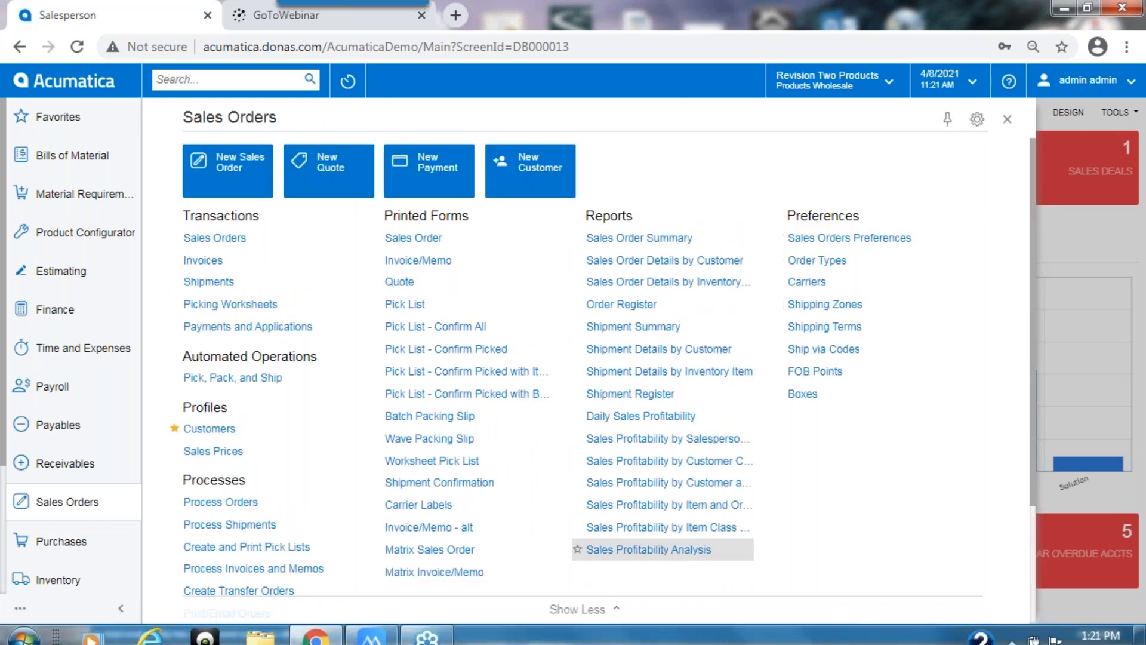
pyautogui.click(582, 608)
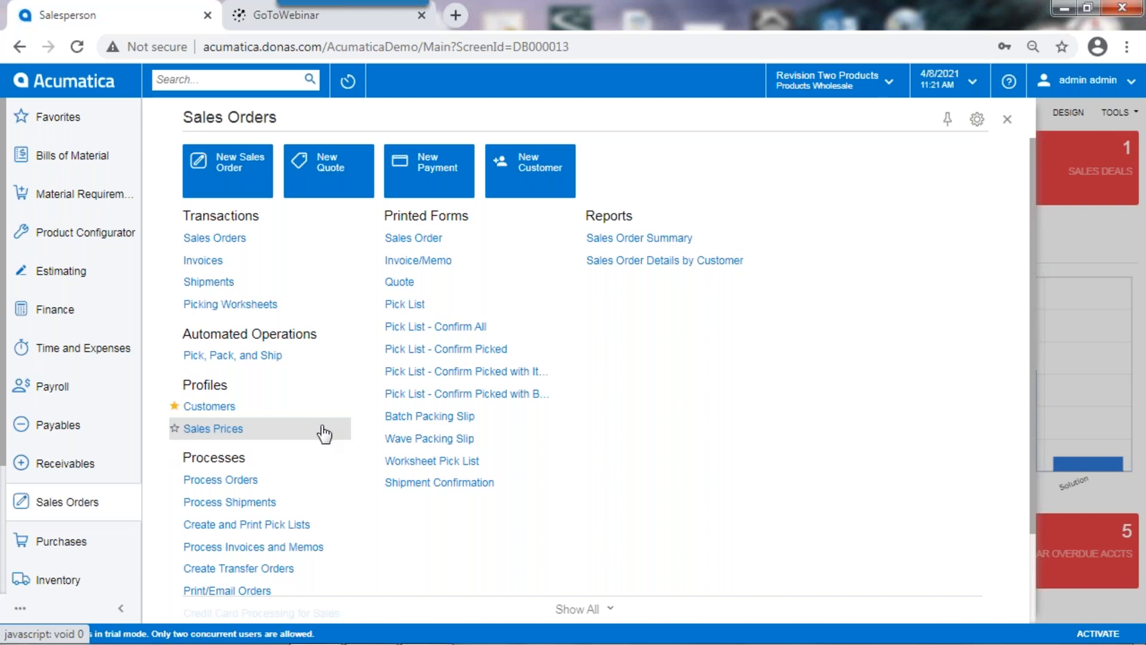
# Step: Add Shipments to the favorites and open the Customer View dashboard from the favorites list
pyautogui.click(174, 283)
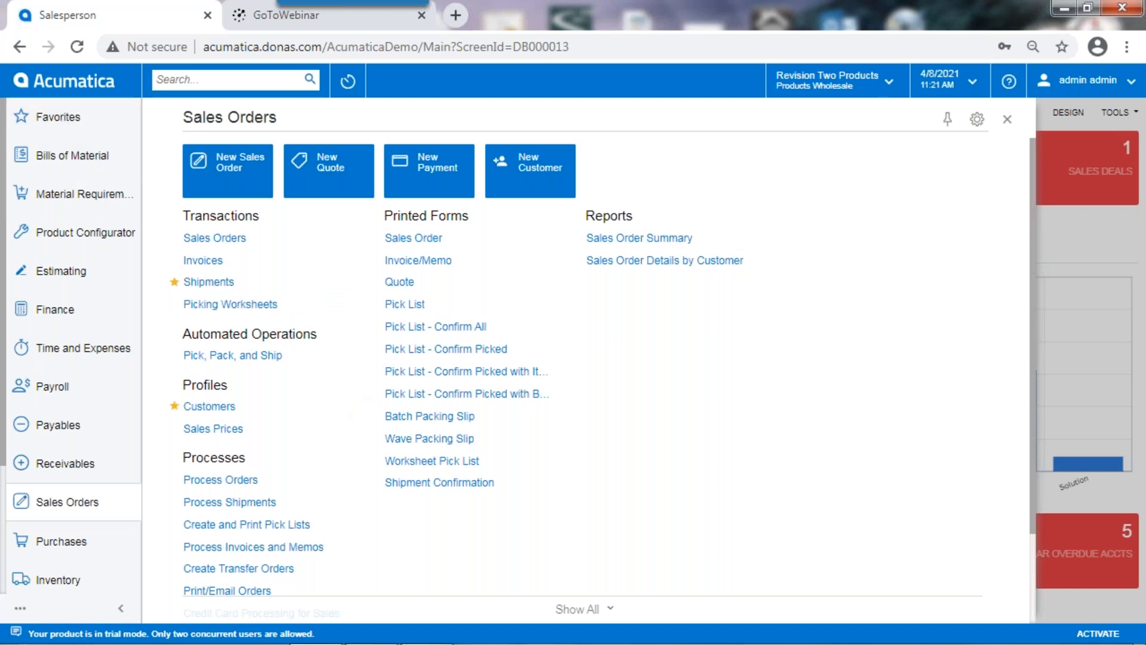
pyautogui.click(67, 119)
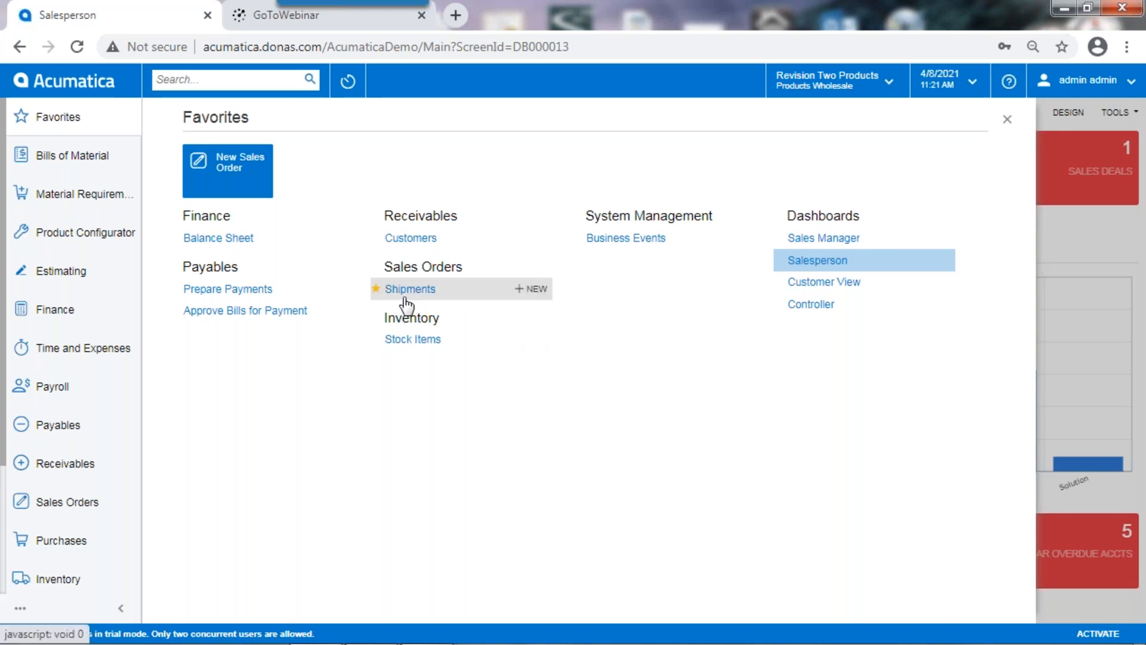
pyautogui.click(21, 49)
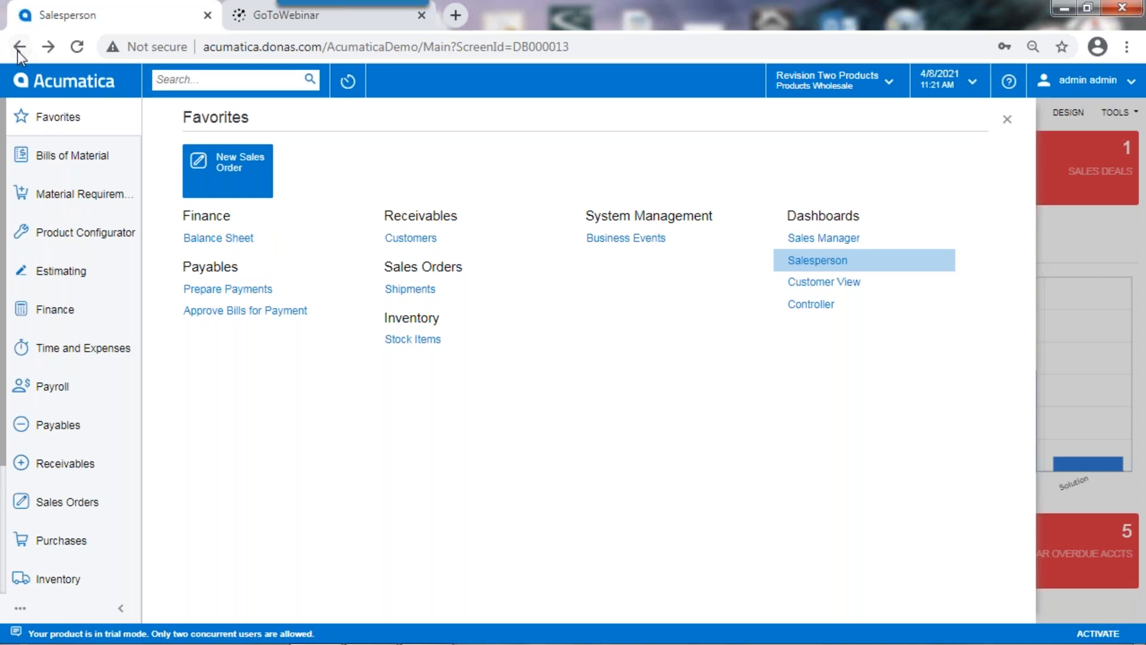
pyautogui.click(823, 281)
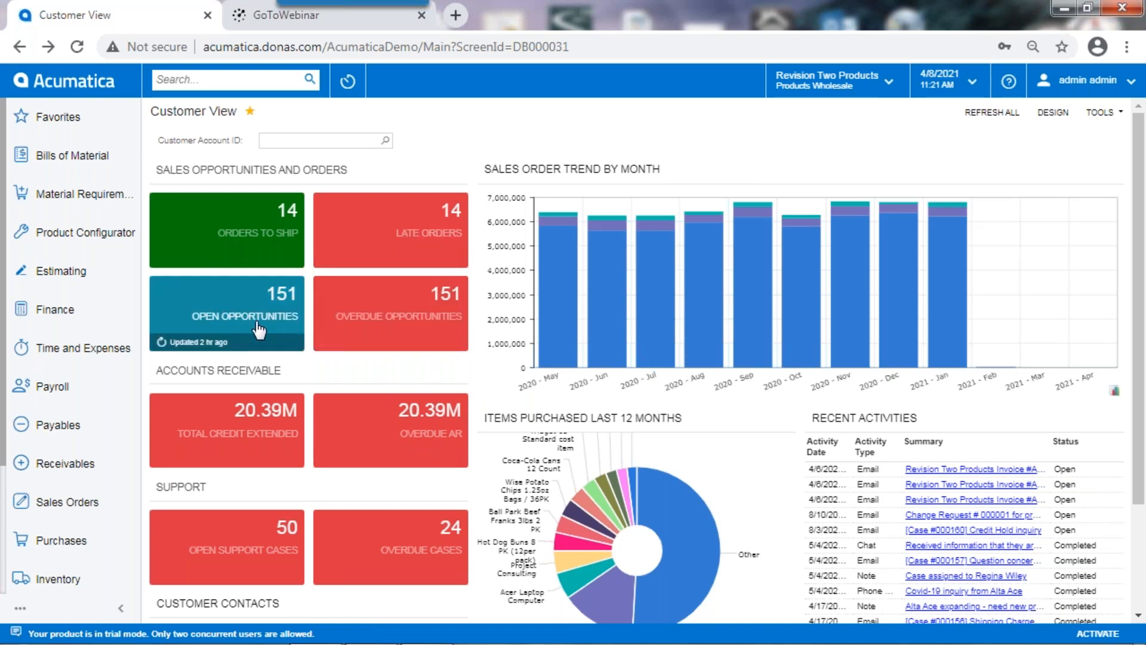
# Step: Drill into the open opportunities from the dashboard and view the full record of the Opportunity for MGBASE Estimate
pyautogui.click(271, 292)
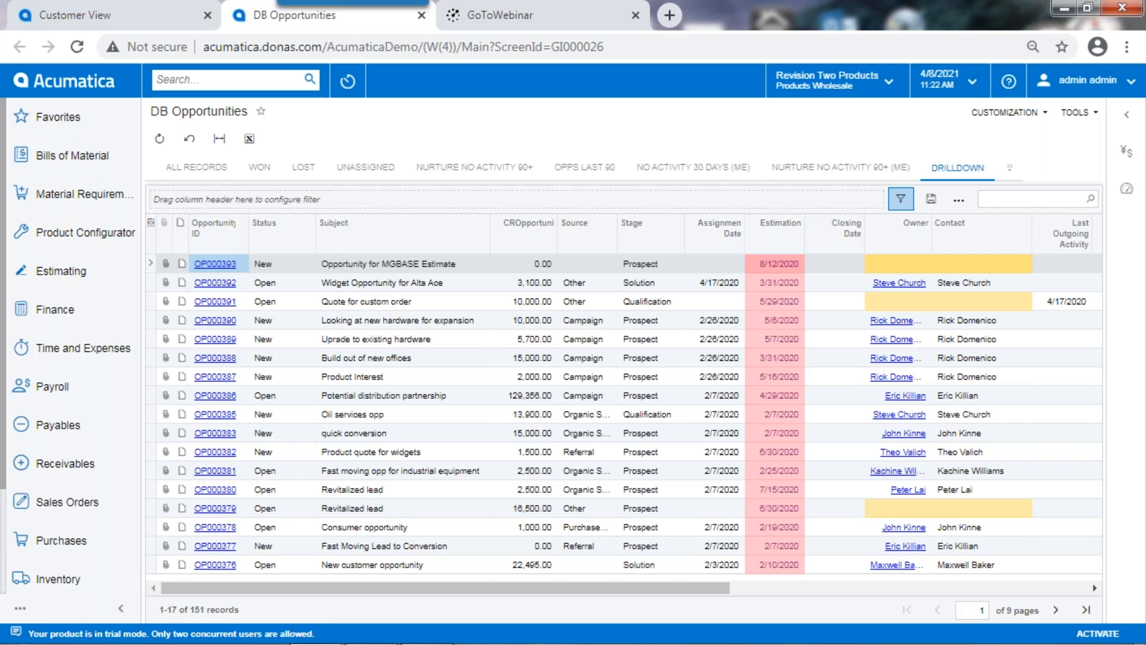
pyautogui.click(222, 264)
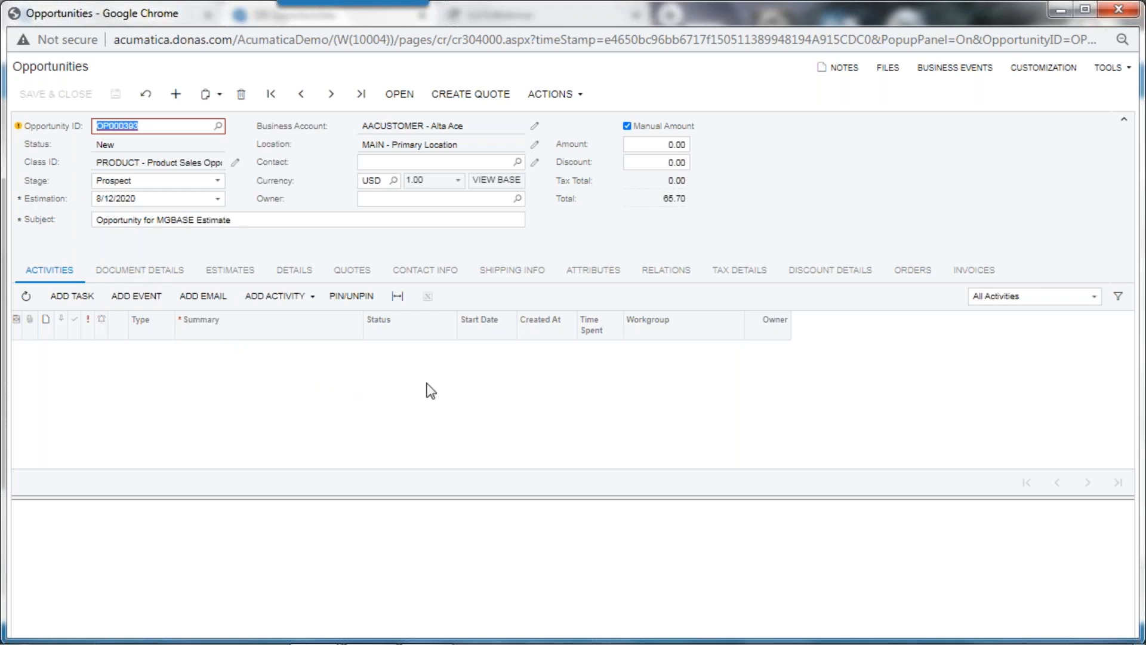
pyautogui.click(1127, 18)
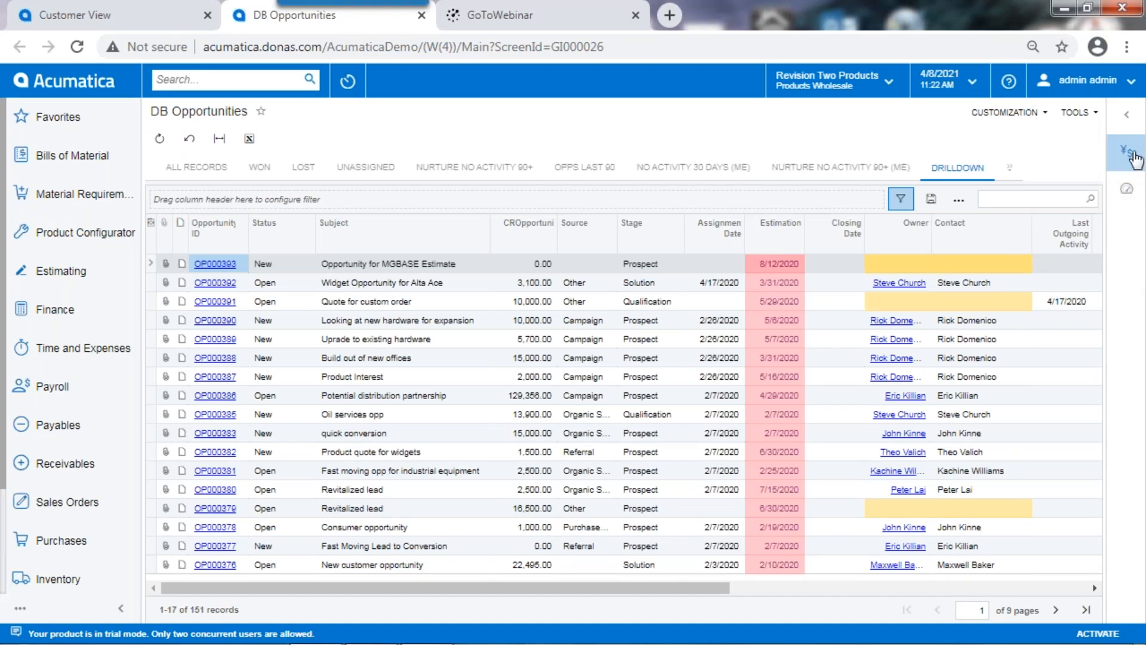
# Step: Preview the MGBASE Estimate opportunity in a side panel beside the list, and collapse the panel
pyautogui.click(1137, 158)
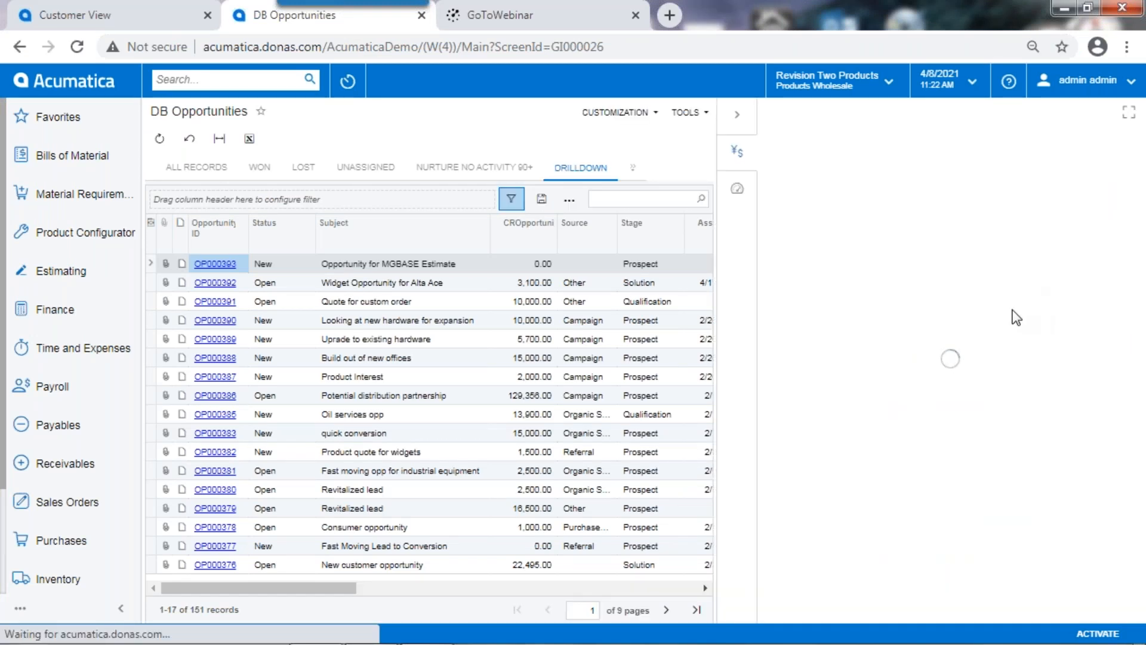
pyautogui.click(222, 265)
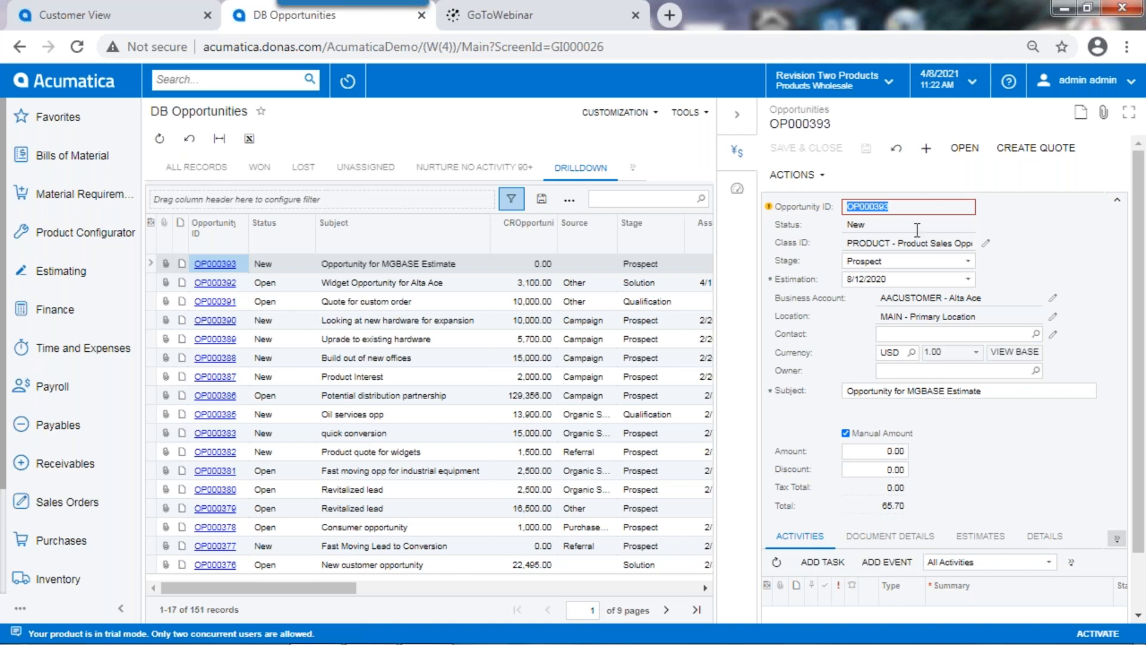
pyautogui.click(738, 114)
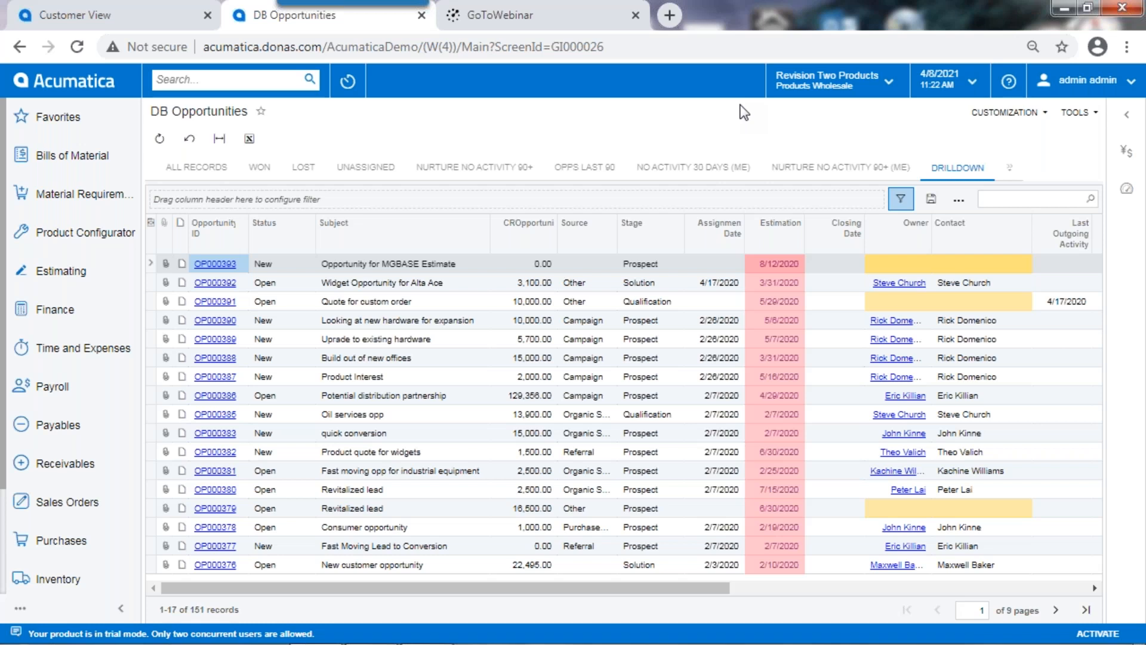
# Step: Return to the Customer View dashboard and search the system for "usa", reviewing the matching transactions, profiles and help topics
pyautogui.click(19, 46)
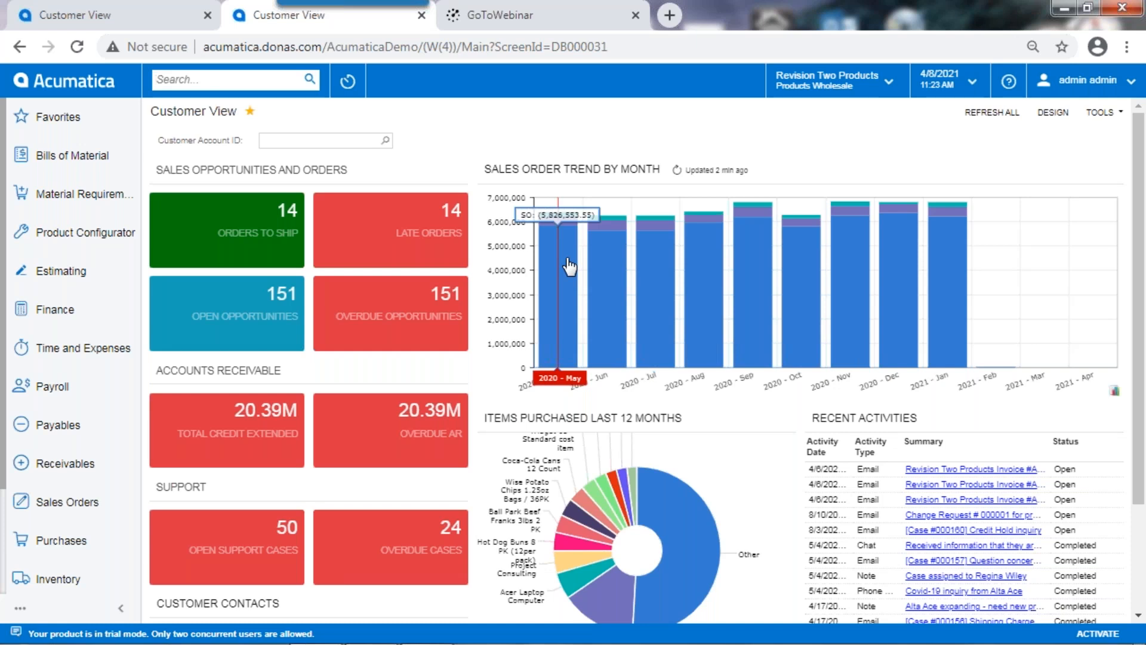
pyautogui.write('usa')
pyautogui.press('Return')
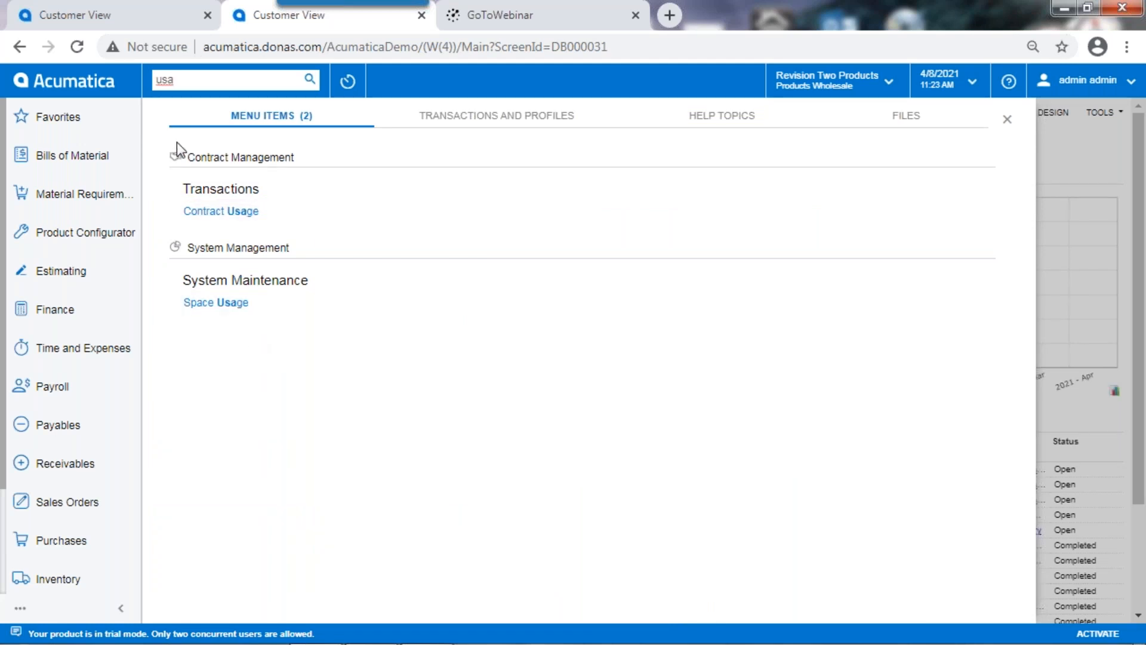
pyautogui.click(513, 123)
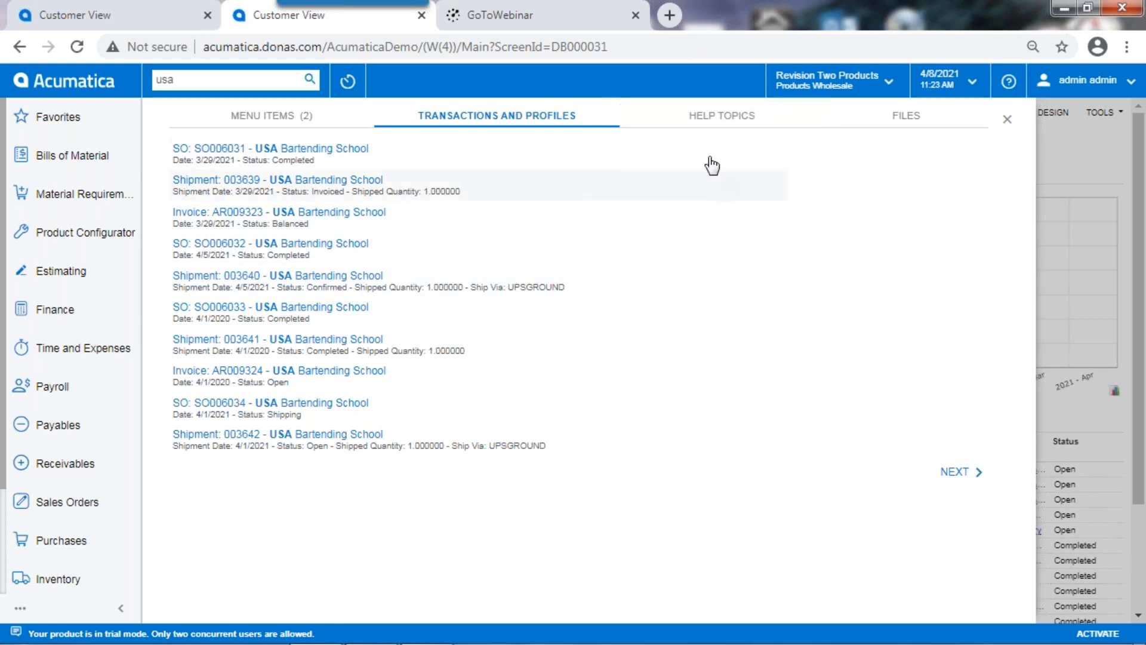
pyautogui.click(725, 121)
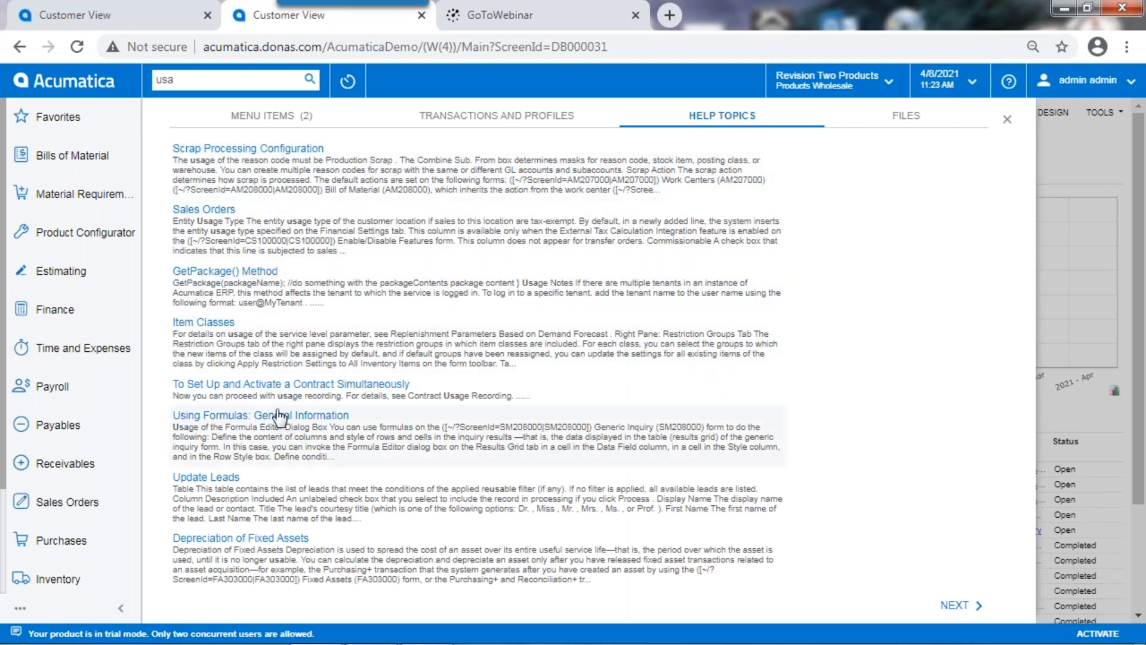
# Step: Search for "usa" again among transactions and profiles and open the first USA Bartending School sales order
pyautogui.click(21, 47)
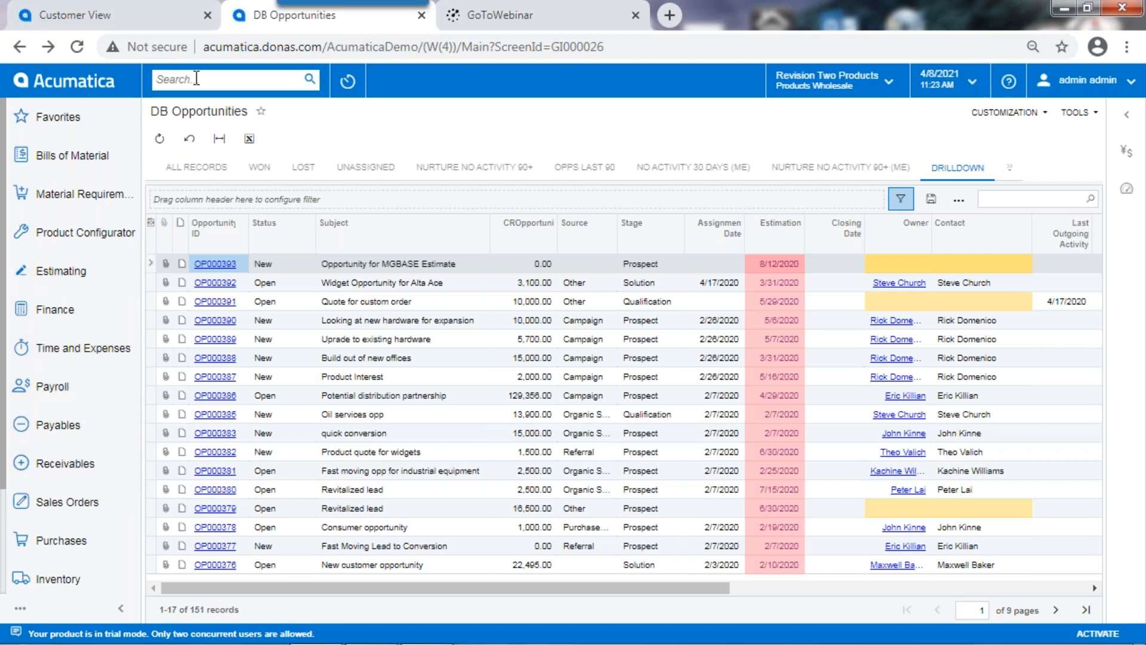
pyautogui.click(205, 79)
pyautogui.write('usa')
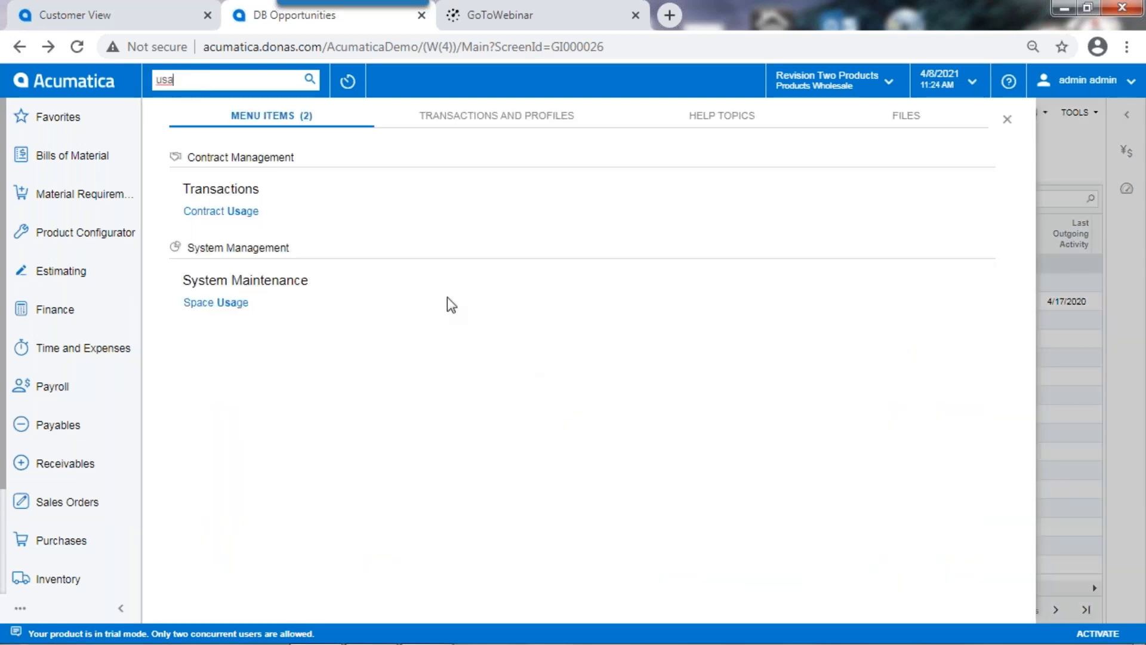
pyautogui.click(533, 114)
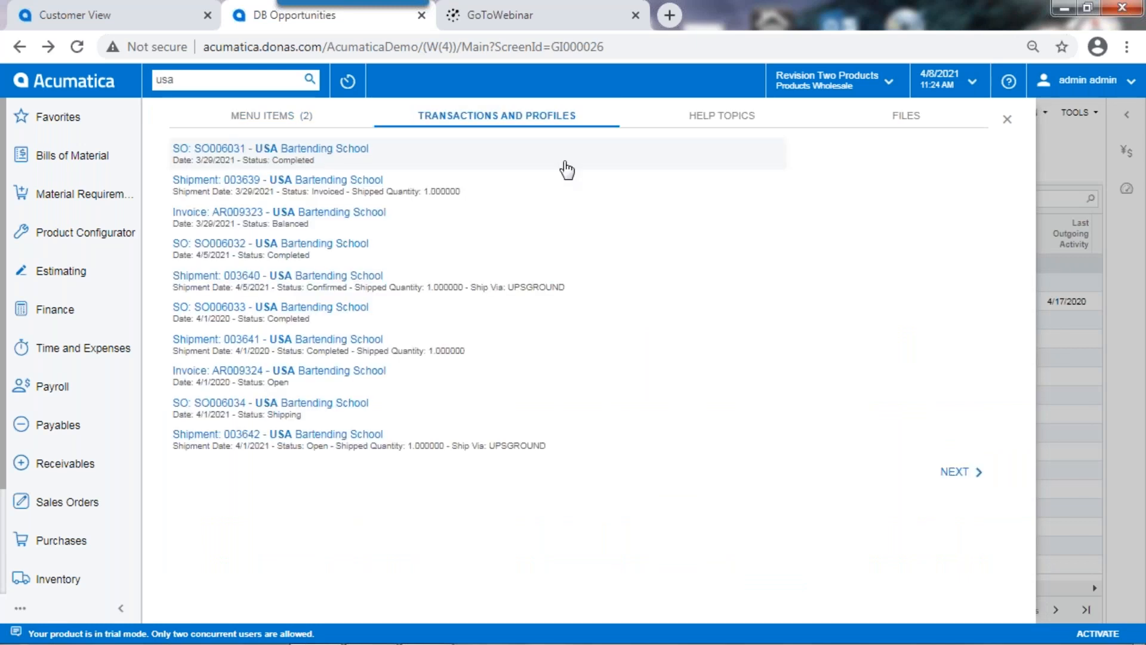
pyautogui.click(206, 149)
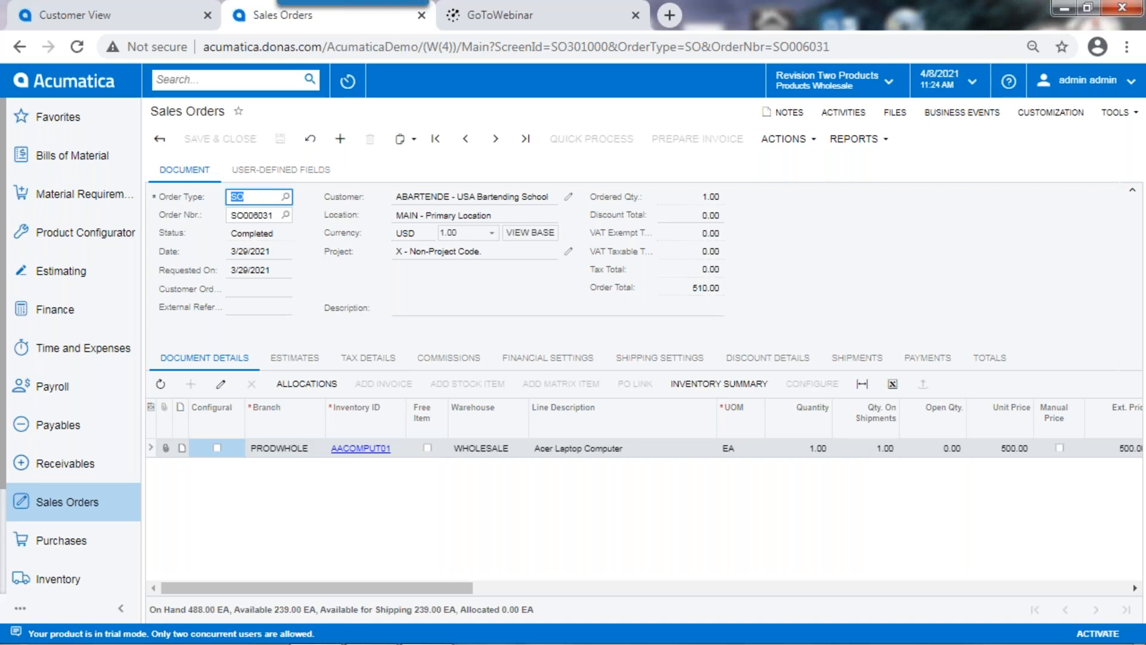
# Step: Examine the sales order's customer record, covering its financial, billing, location, payment method, contact, salesperson and activity details
pyautogui.click(569, 197)
pyautogui.click(568, 197)
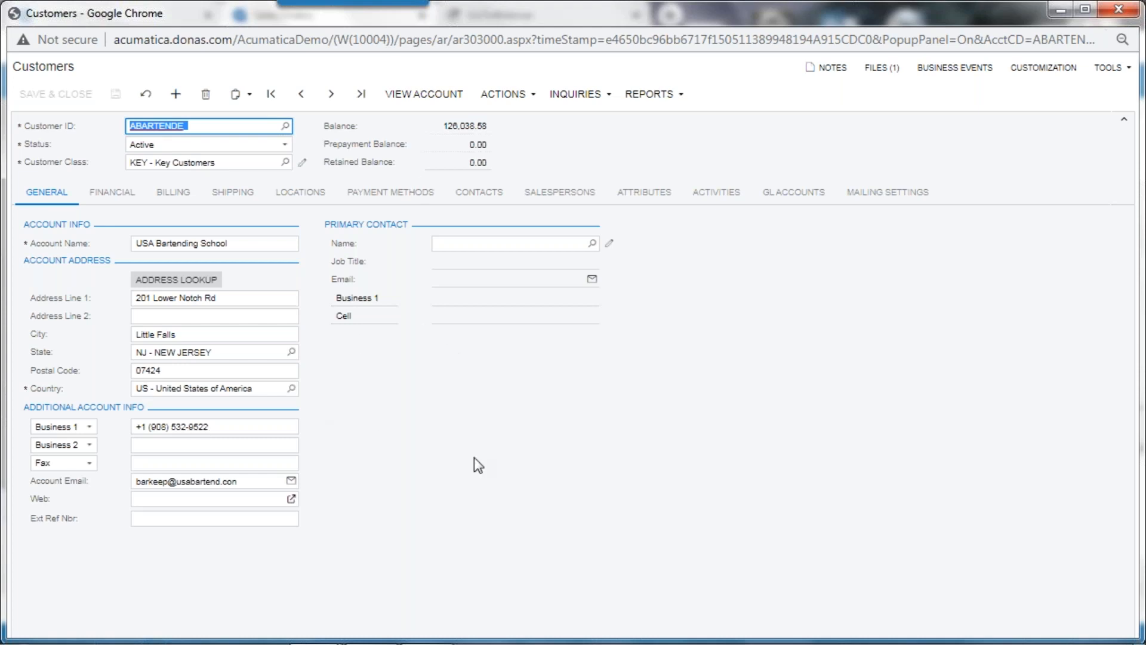
pyautogui.click(111, 194)
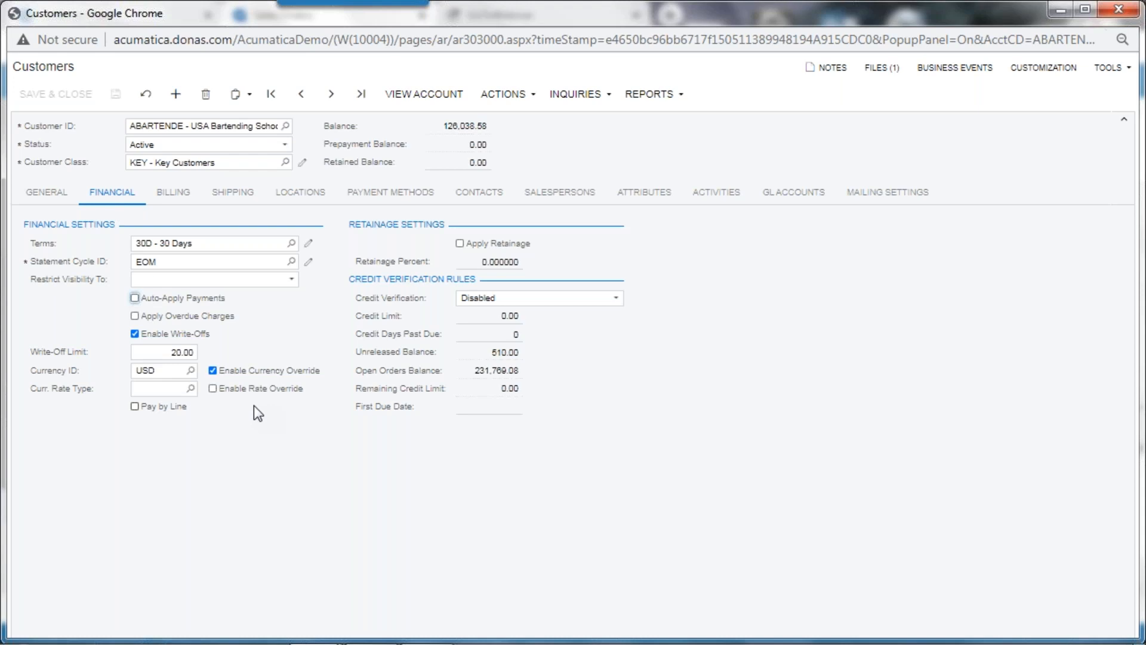
pyautogui.click(174, 200)
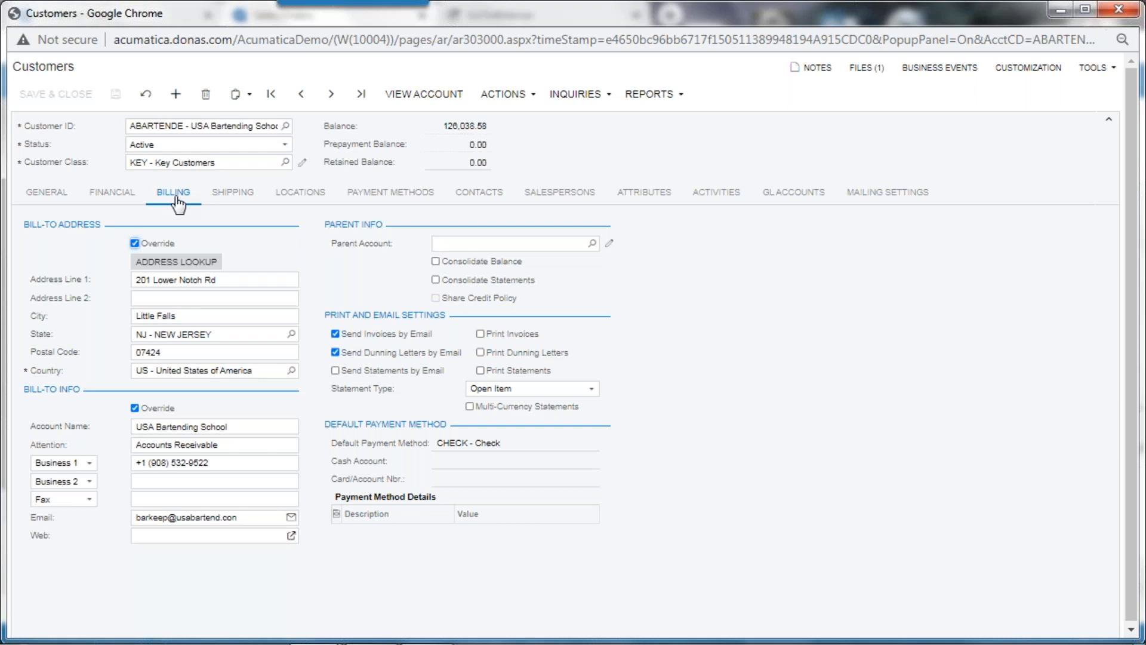
pyautogui.click(278, 199)
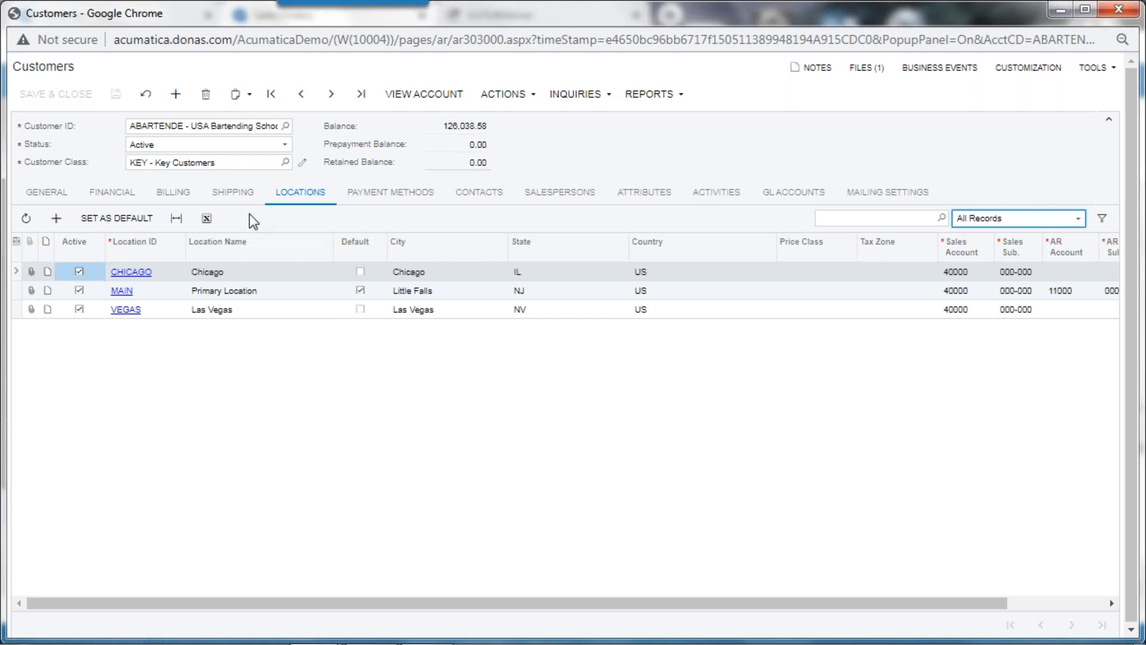
pyautogui.click(404, 196)
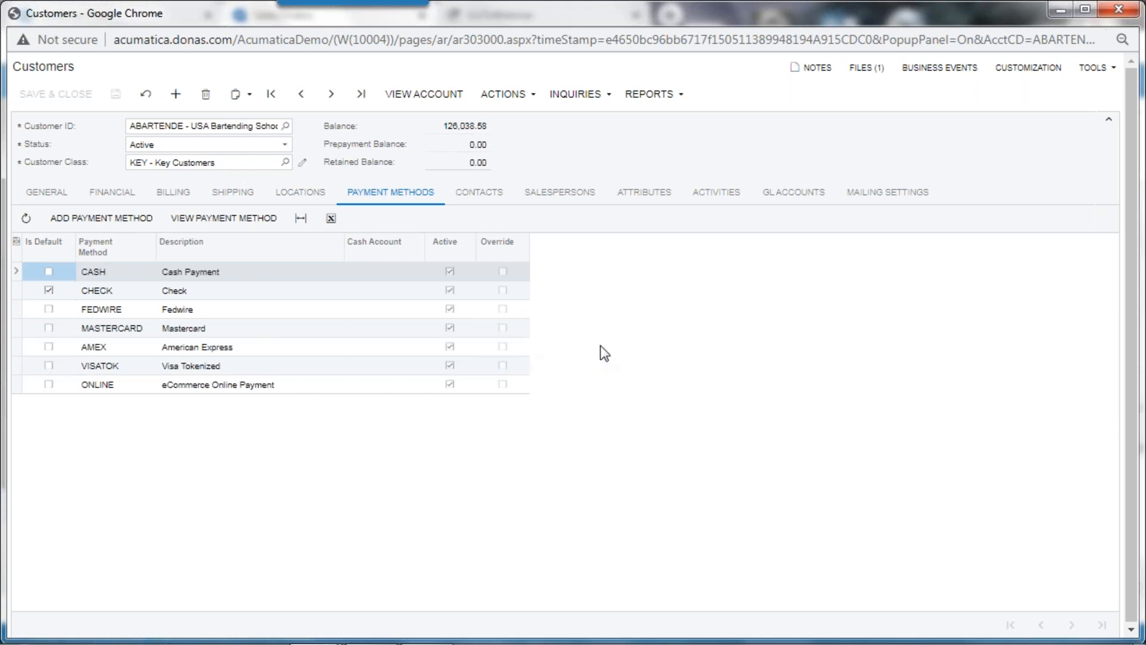
pyautogui.click(479, 194)
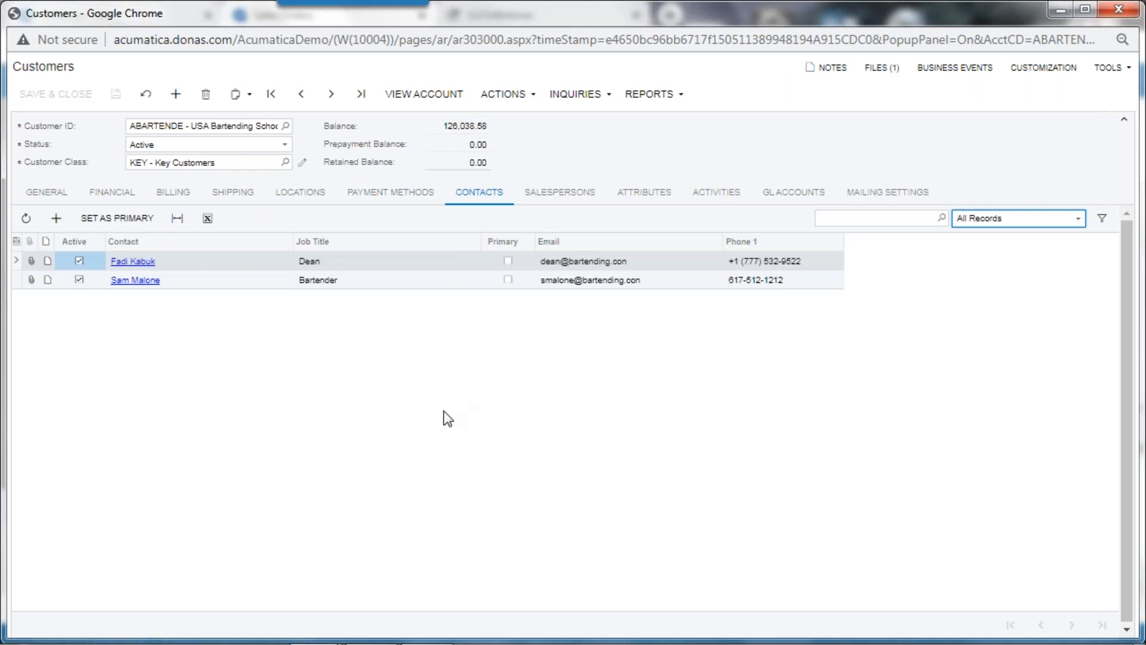
pyautogui.click(564, 193)
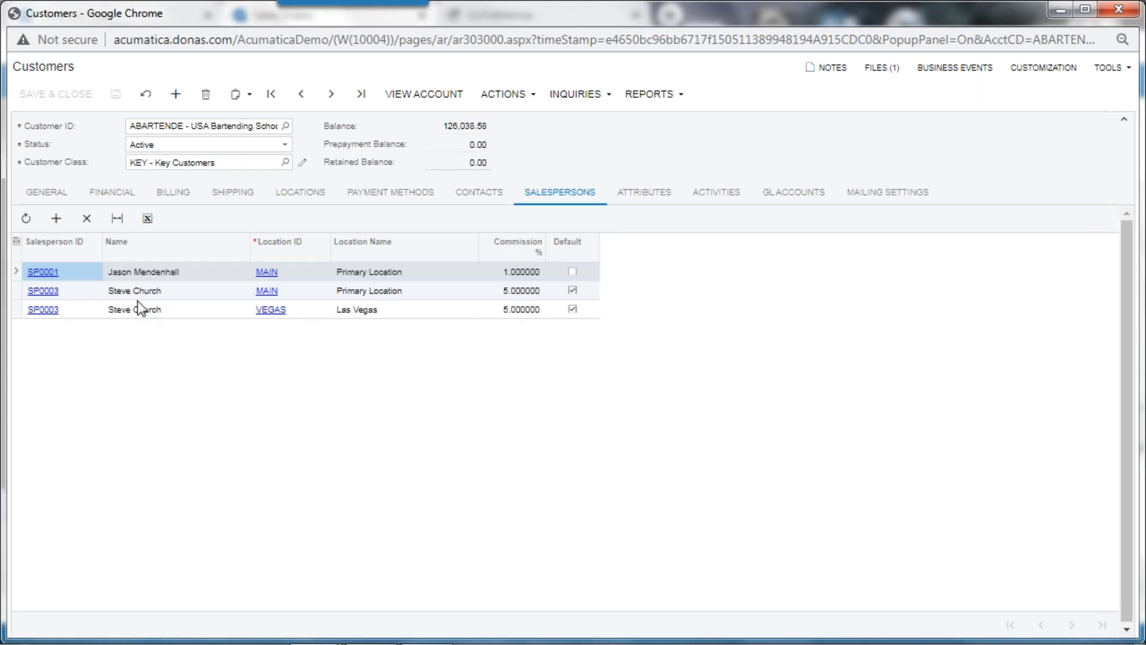
pyautogui.click(667, 207)
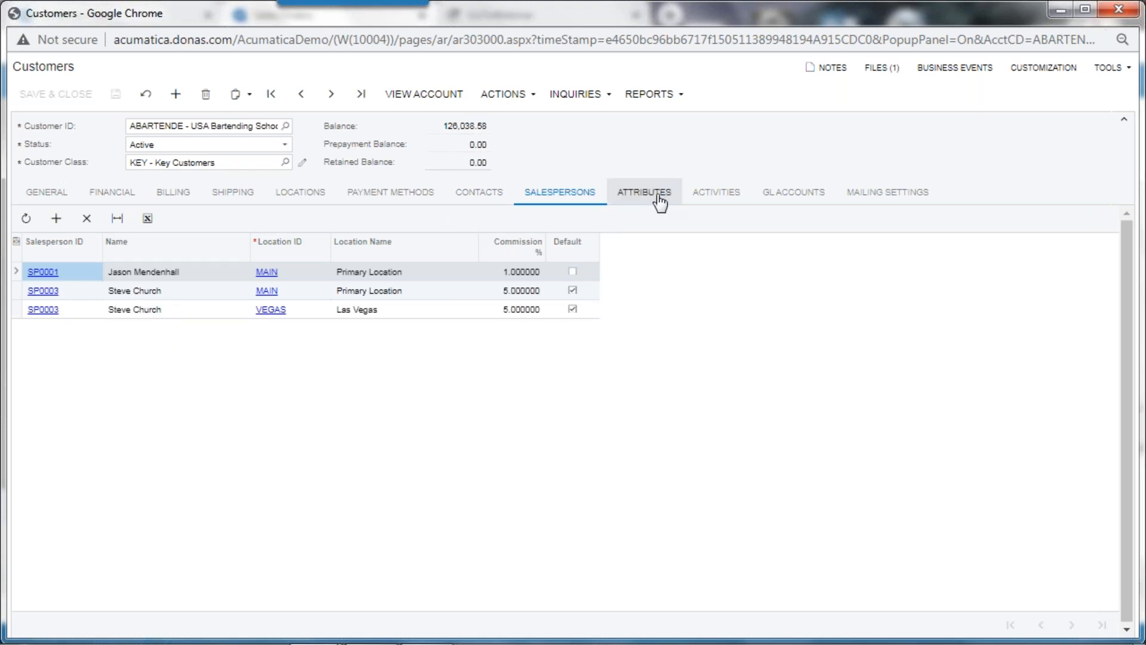
pyautogui.click(724, 198)
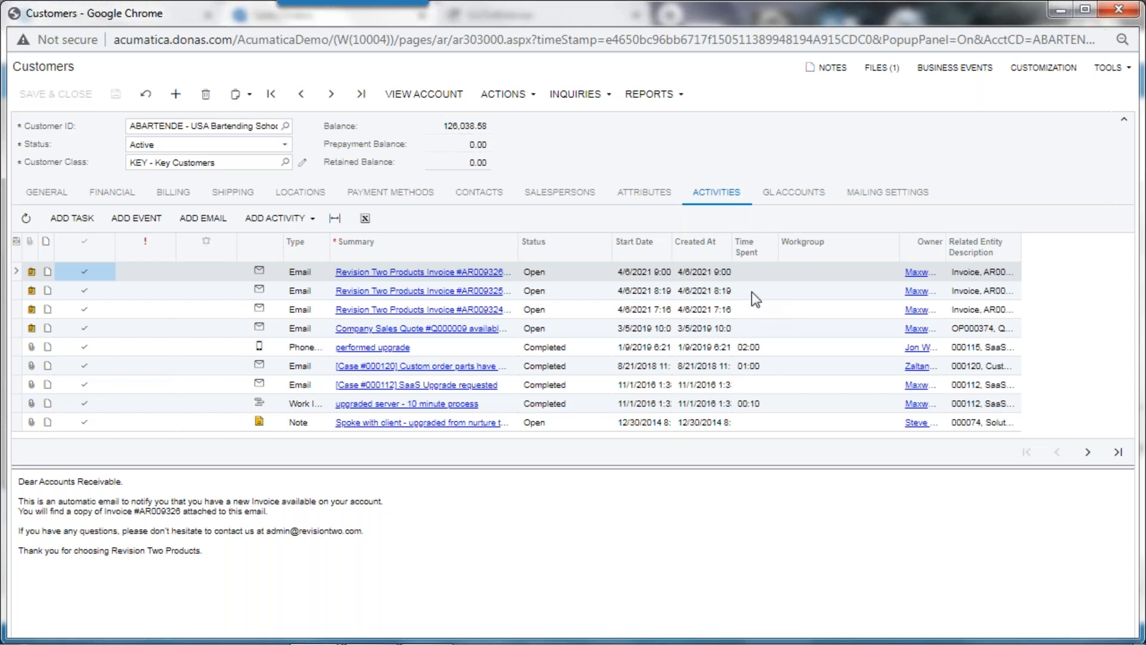
# Step: Close the customer record and go back from the sales order to the Customer View home dashboard
pyautogui.click(1120, 10)
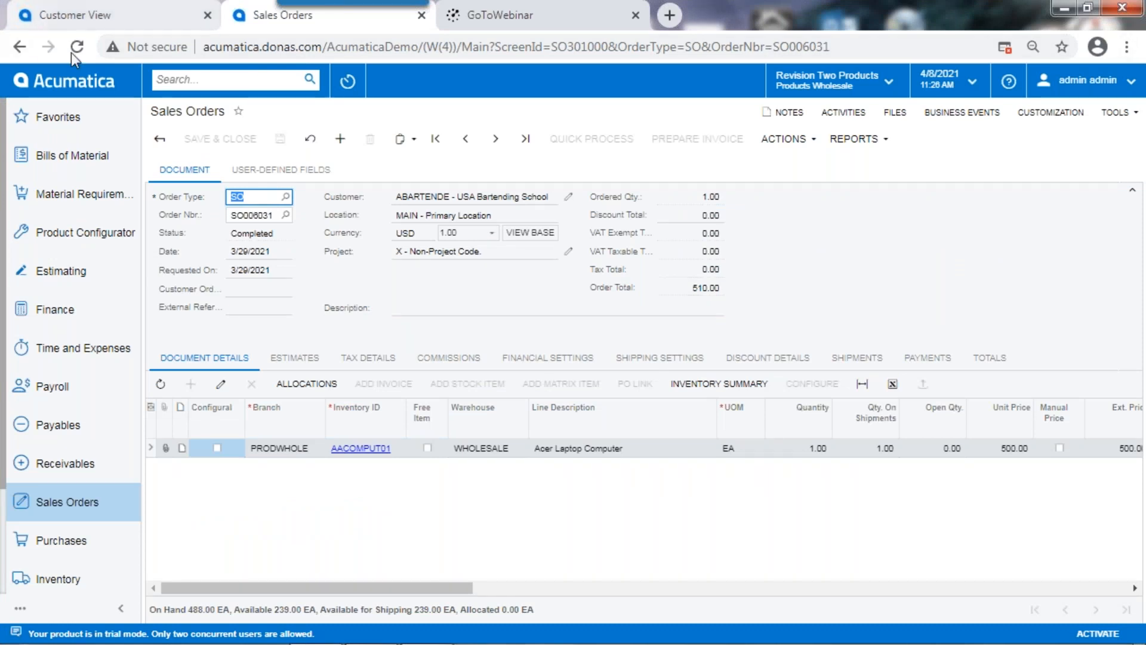
pyautogui.click(422, 12)
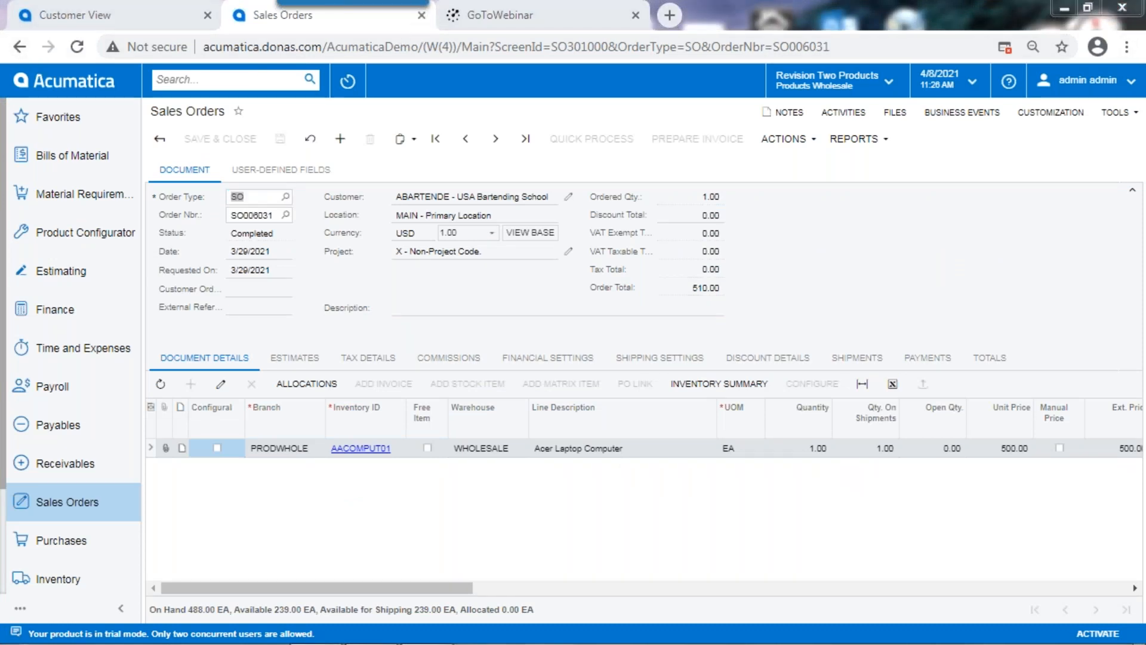
pyautogui.click(65, 83)
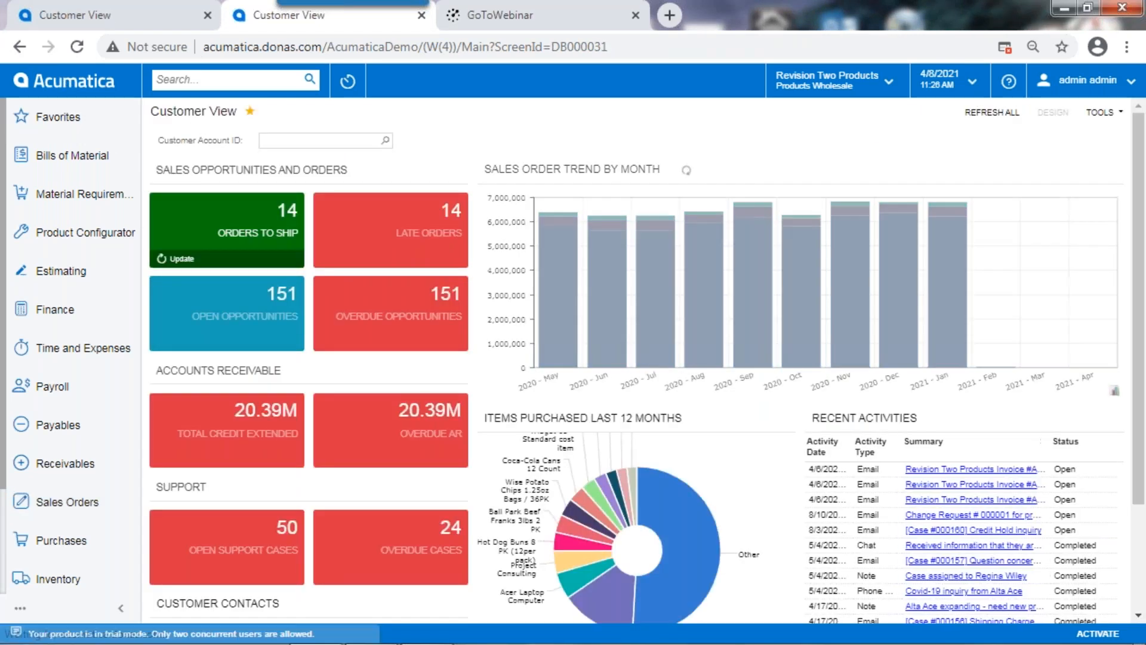
# Step: Search the system's menu items for "1099"
pyautogui.write('1099')
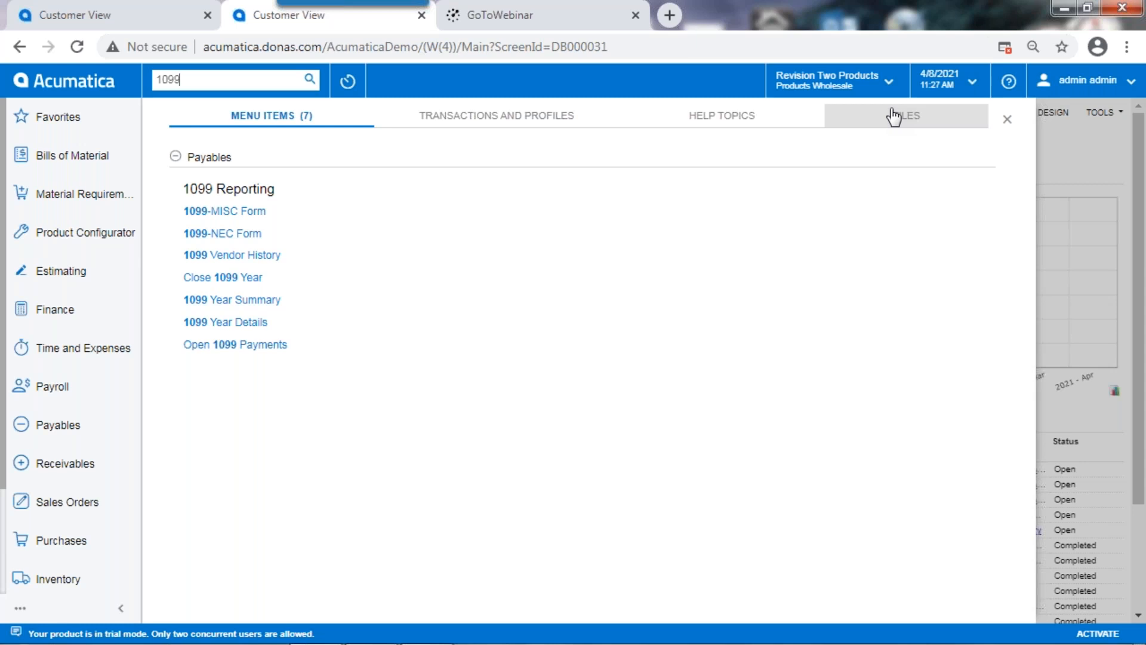
# Step: Start a new sales order and set its customer to USA Bartending School
pyautogui.click(98, 514)
pyautogui.click(191, 236)
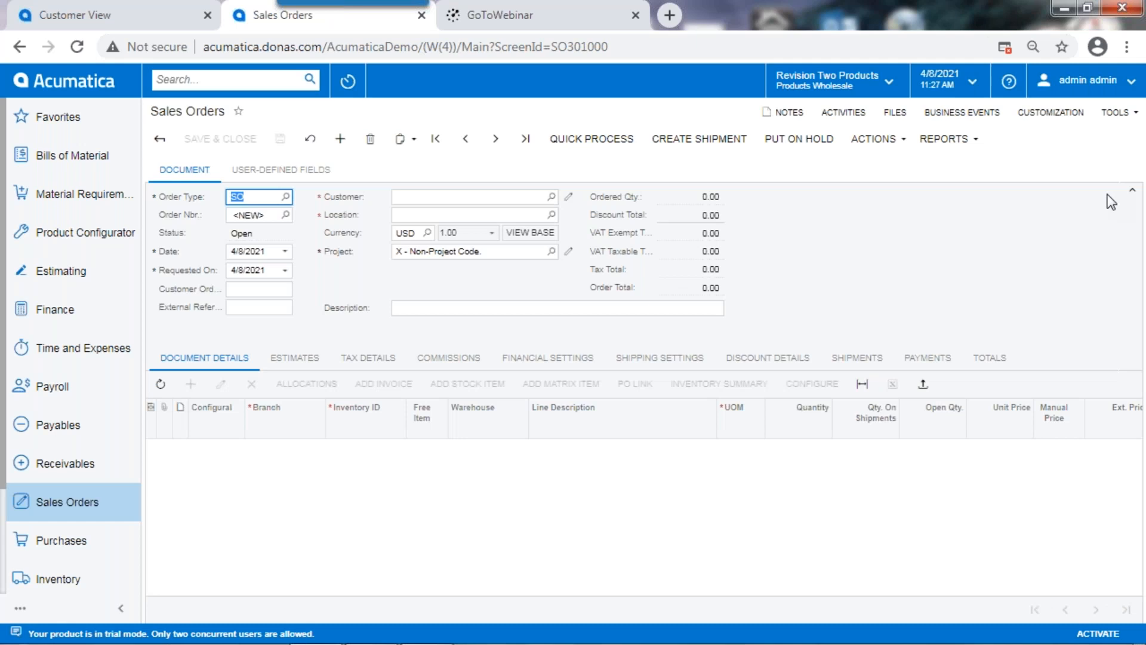
pyautogui.click(442, 197)
pyautogui.write('usa')
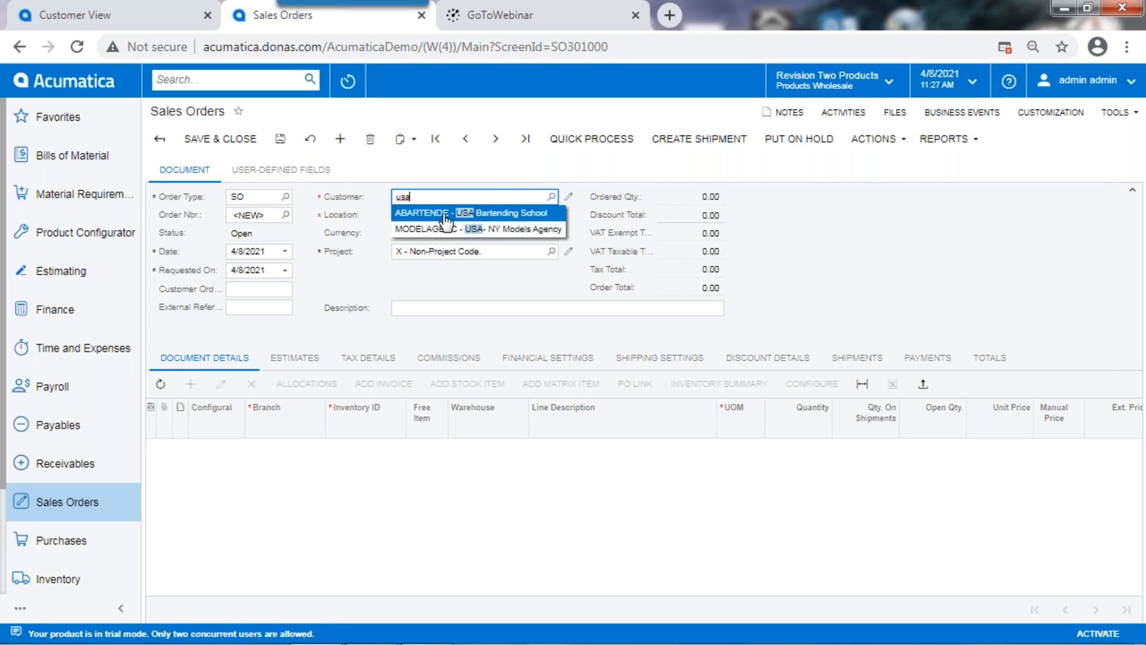
pyautogui.click(419, 213)
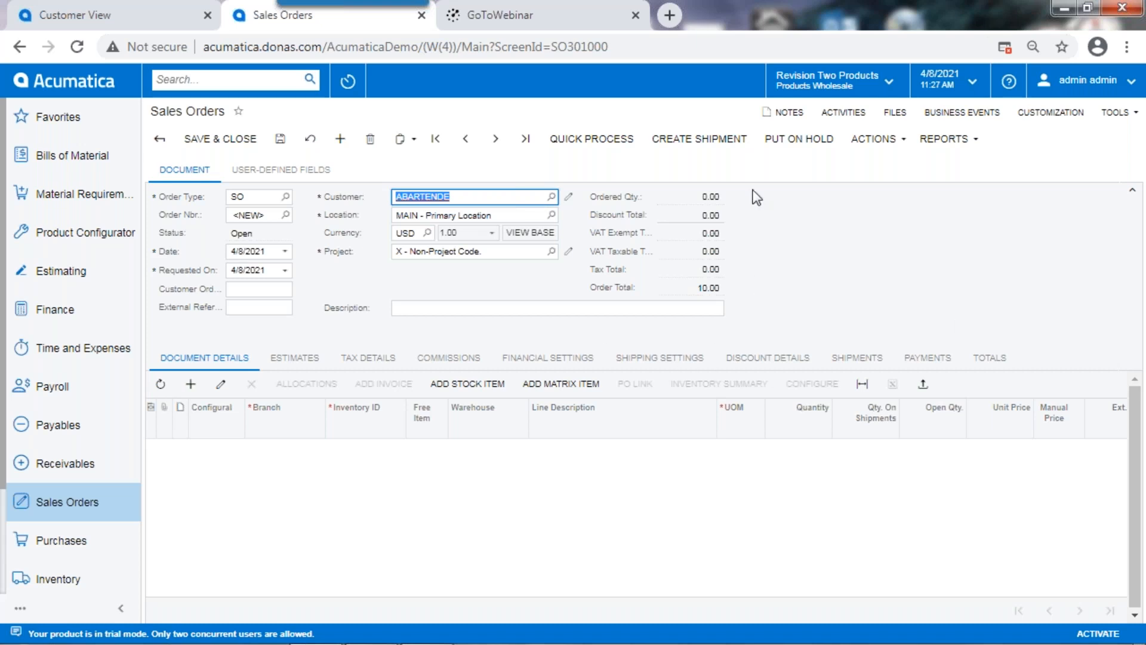
# Step: Add the record note "This is a header note" to the sales order
pyautogui.click(799, 113)
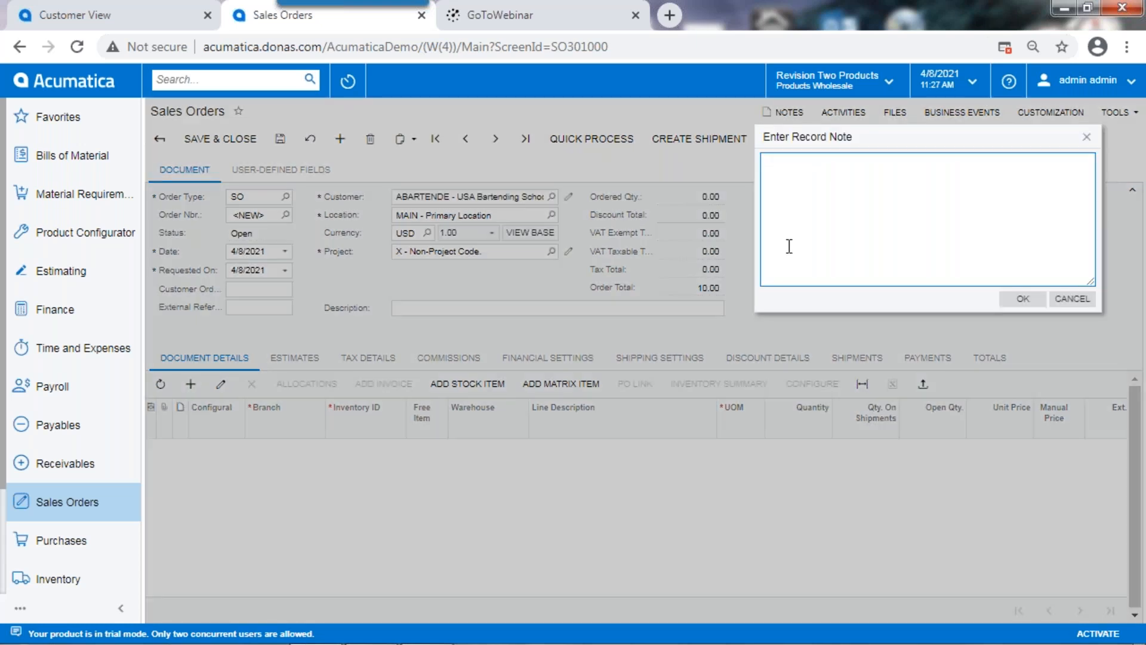
pyautogui.write('This is a header note')
pyautogui.click(1022, 298)
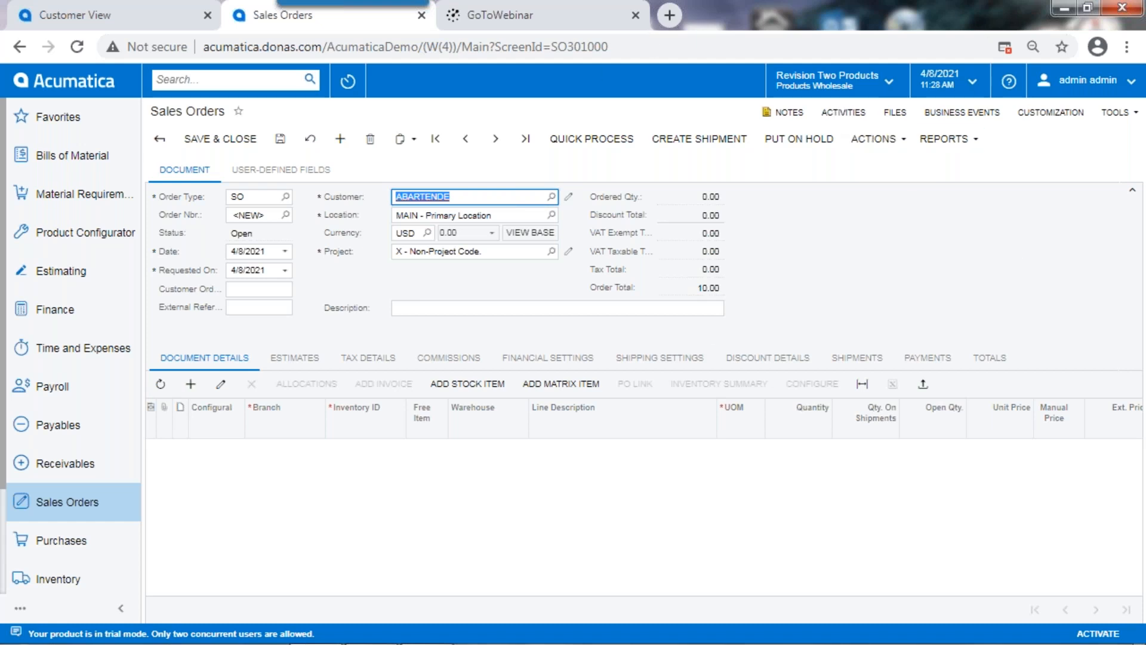
# Step: Open the sales order's file attachments, saving the order to proceed, and dismiss the Tasks & Activities window
pyautogui.click(895, 112)
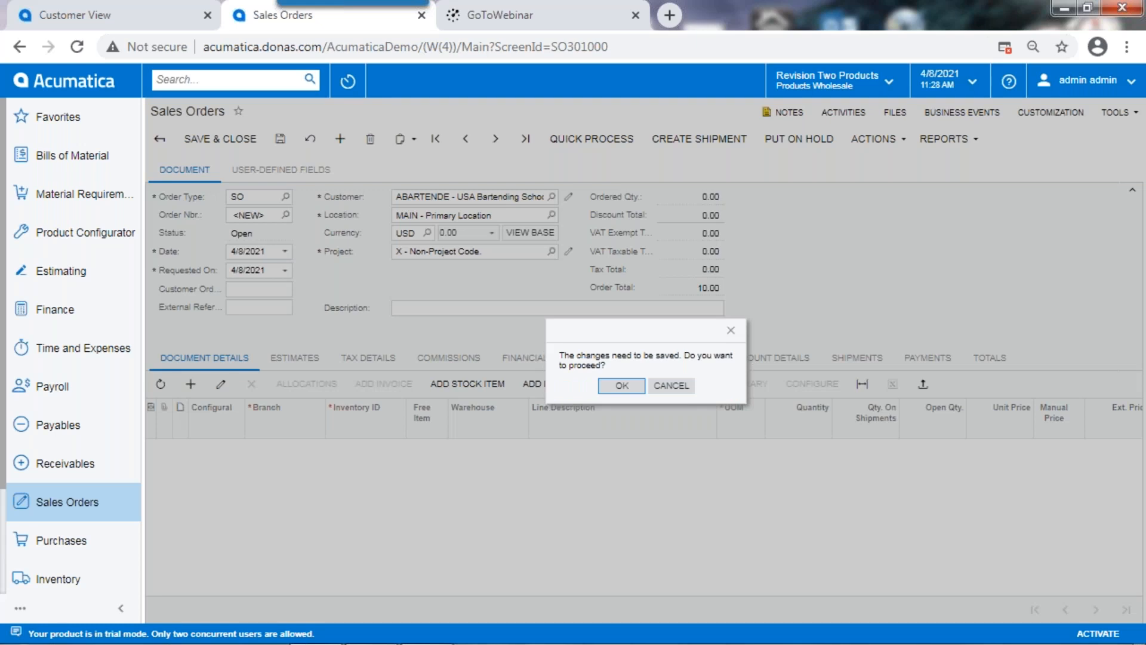
pyautogui.click(674, 389)
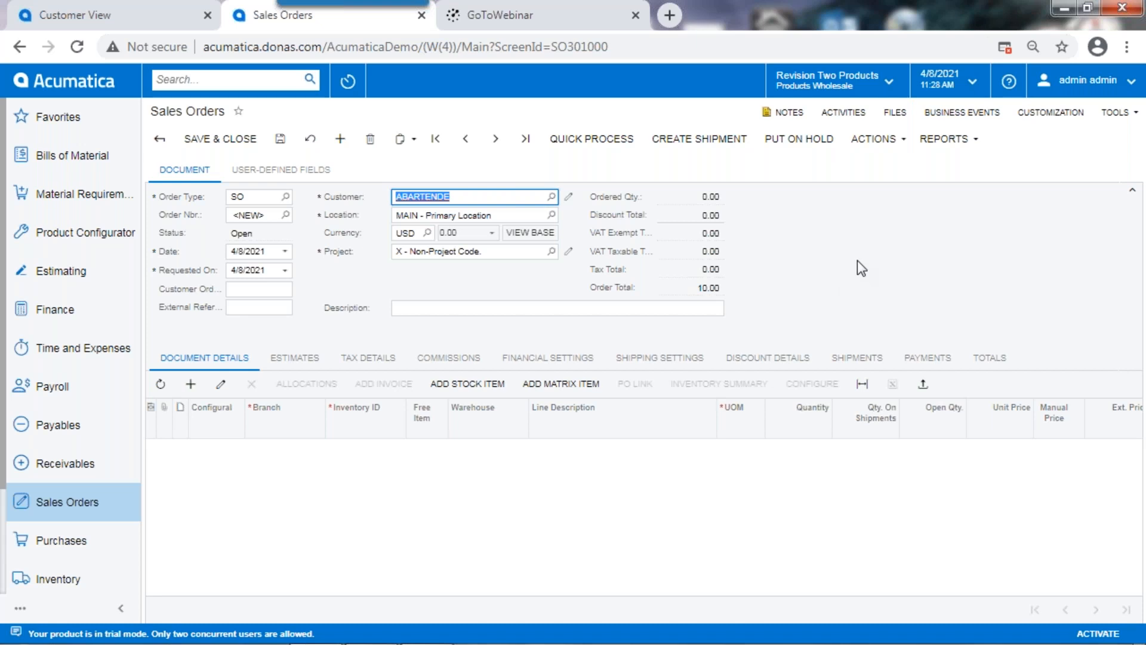
pyautogui.click(903, 125)
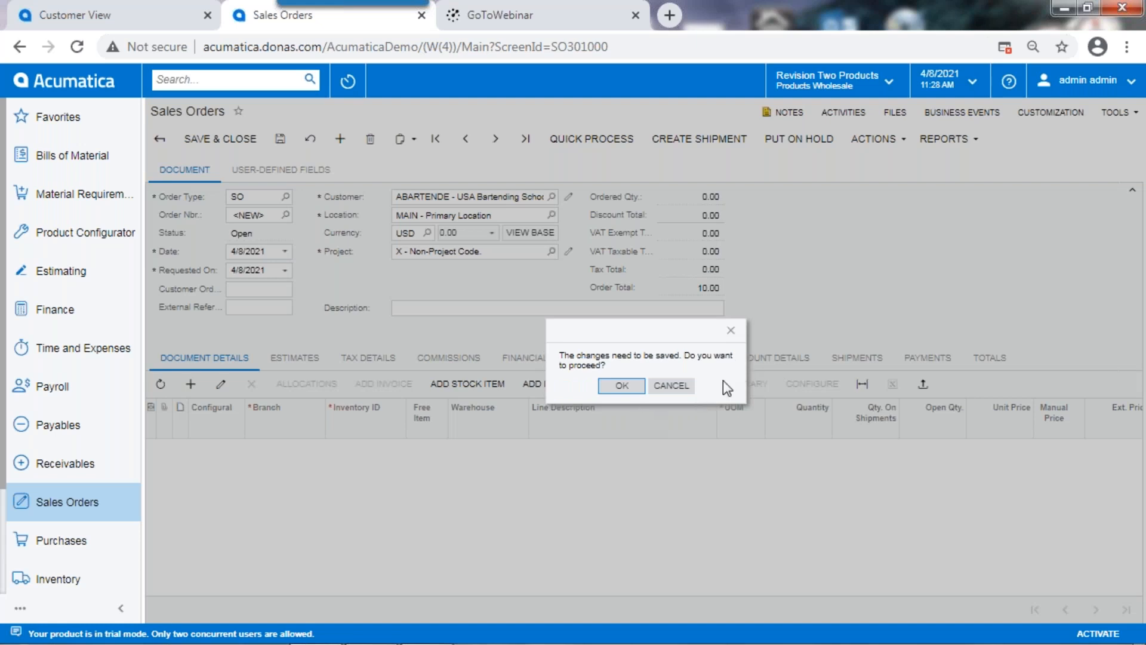
pyautogui.click(623, 386)
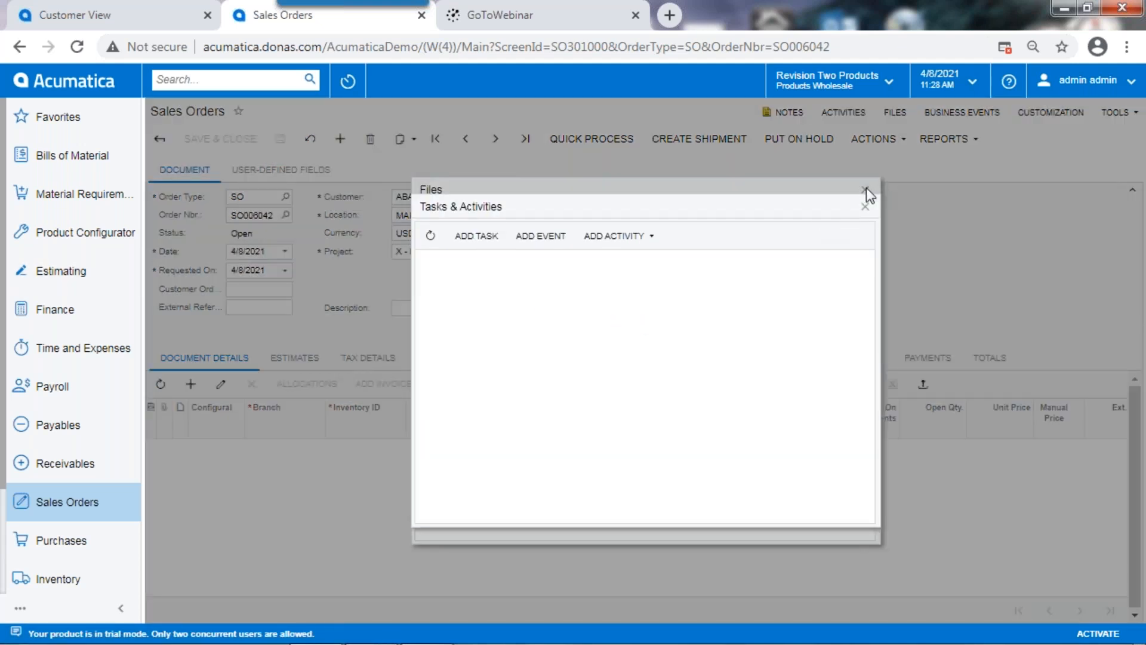
pyautogui.click(864, 208)
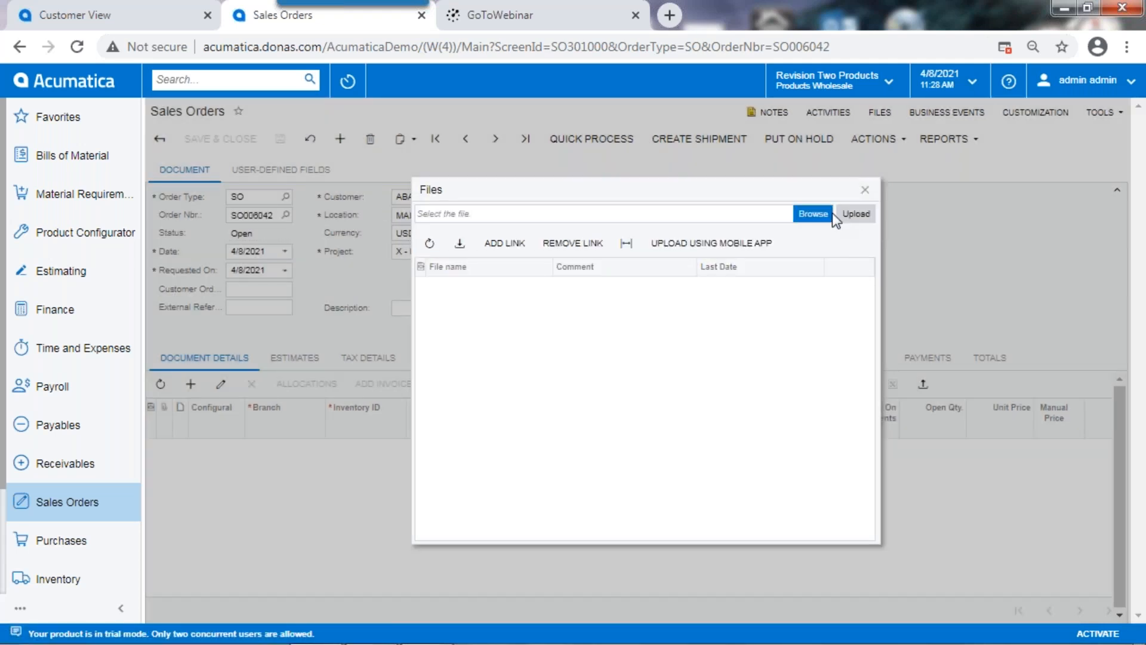
# Step: Upload Purchase-Order.png from the ACDemo folder as an attachment to the sales order
pyautogui.click(831, 213)
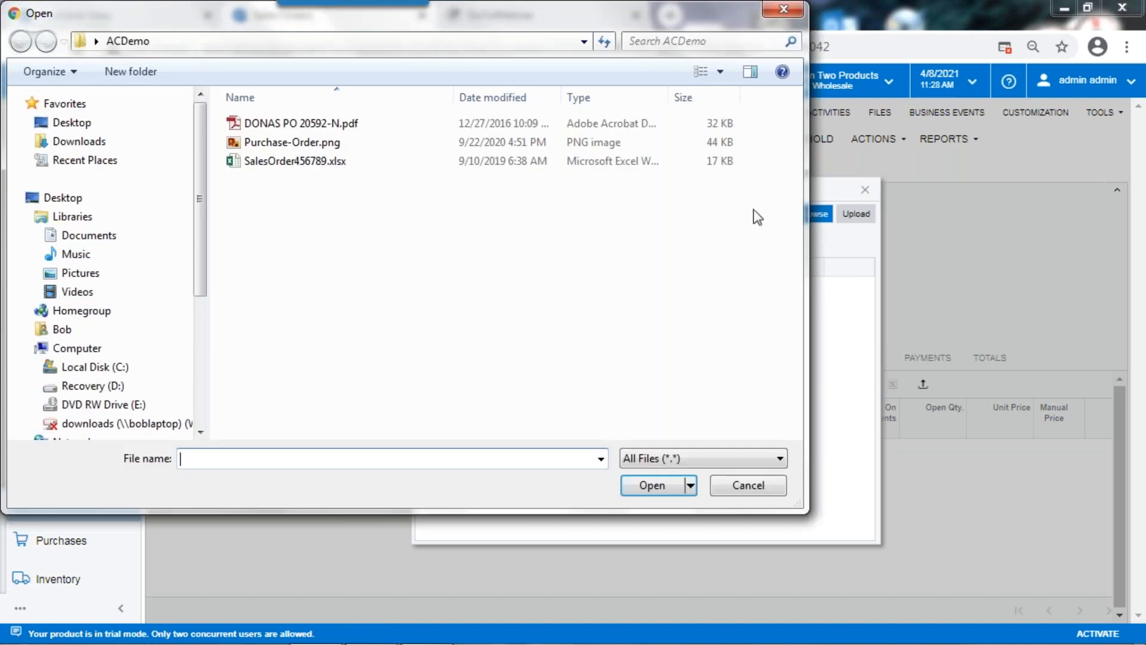
pyautogui.click(289, 142)
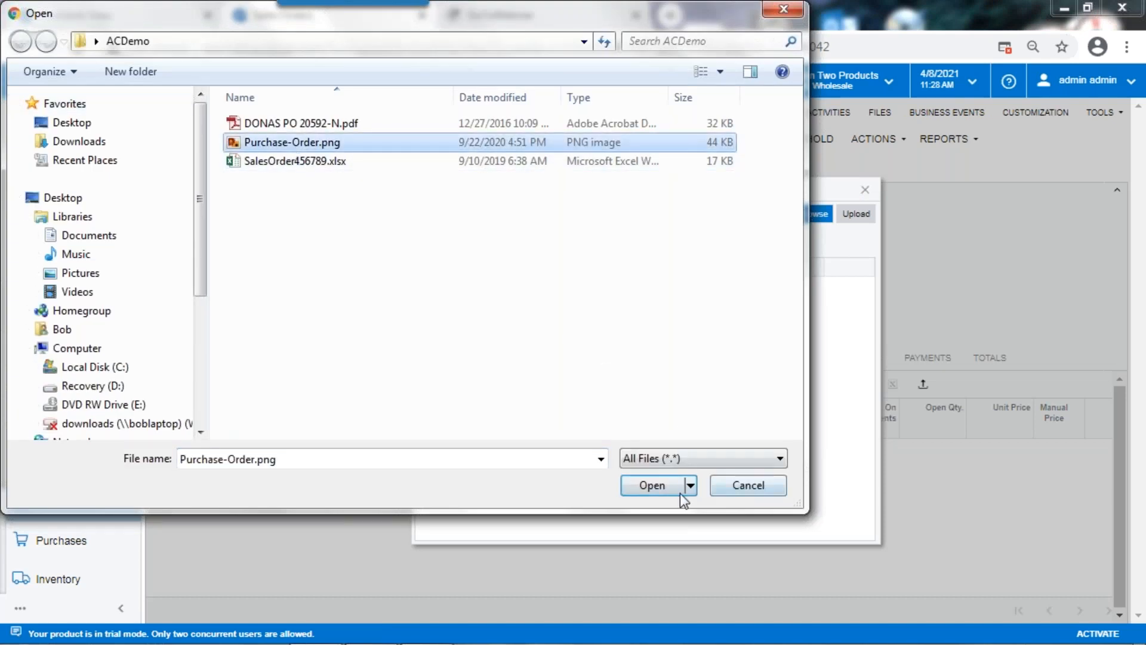
pyautogui.click(652, 486)
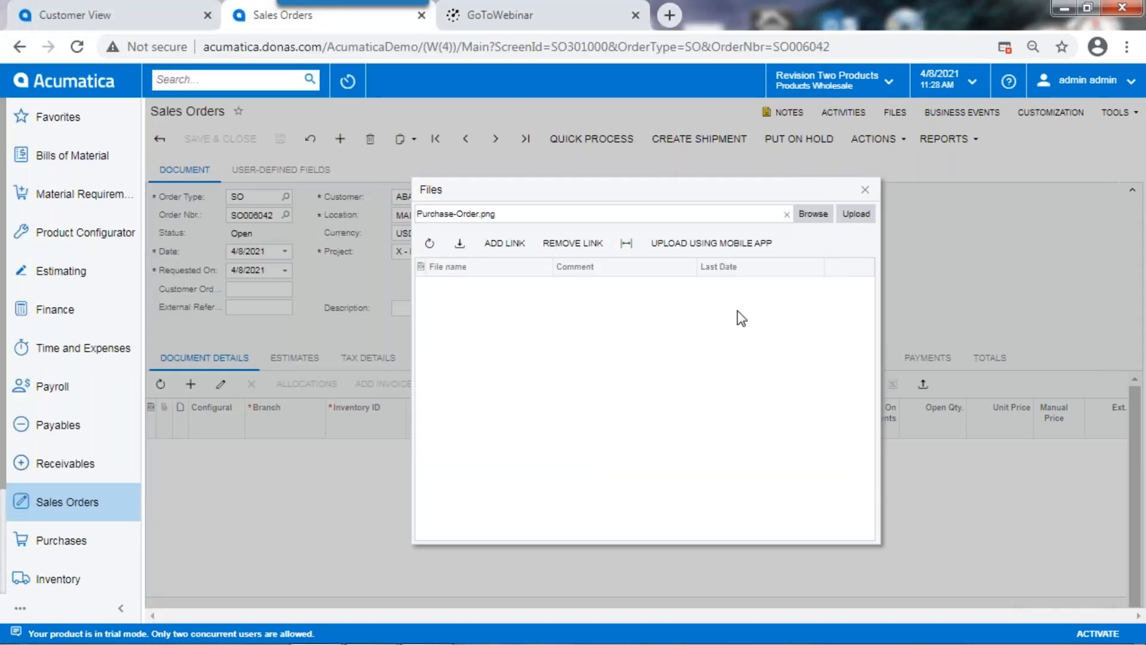
pyautogui.click(865, 215)
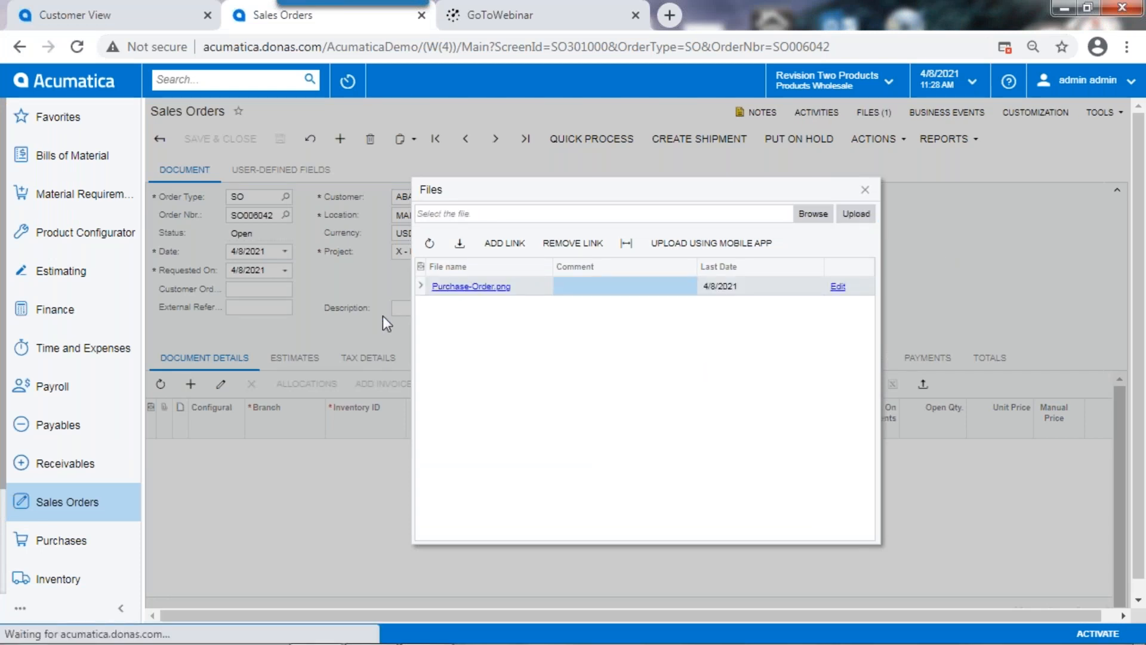
# Step: View the attached Purchase-Order.png, then close it and the order's file list
pyautogui.click(457, 284)
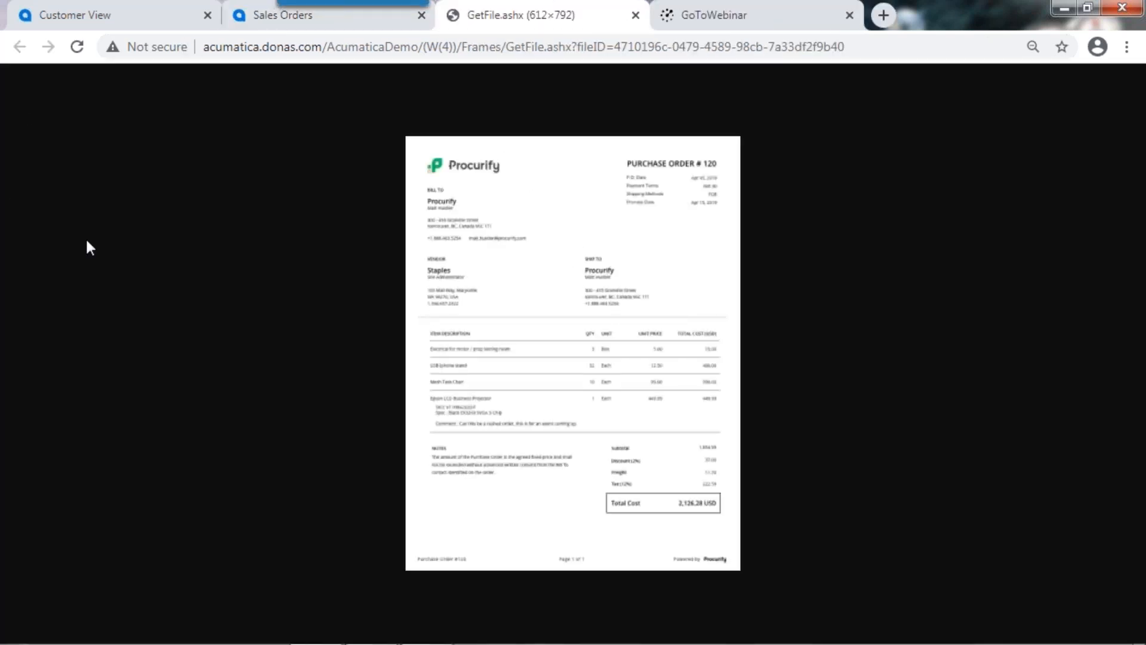
pyautogui.click(636, 14)
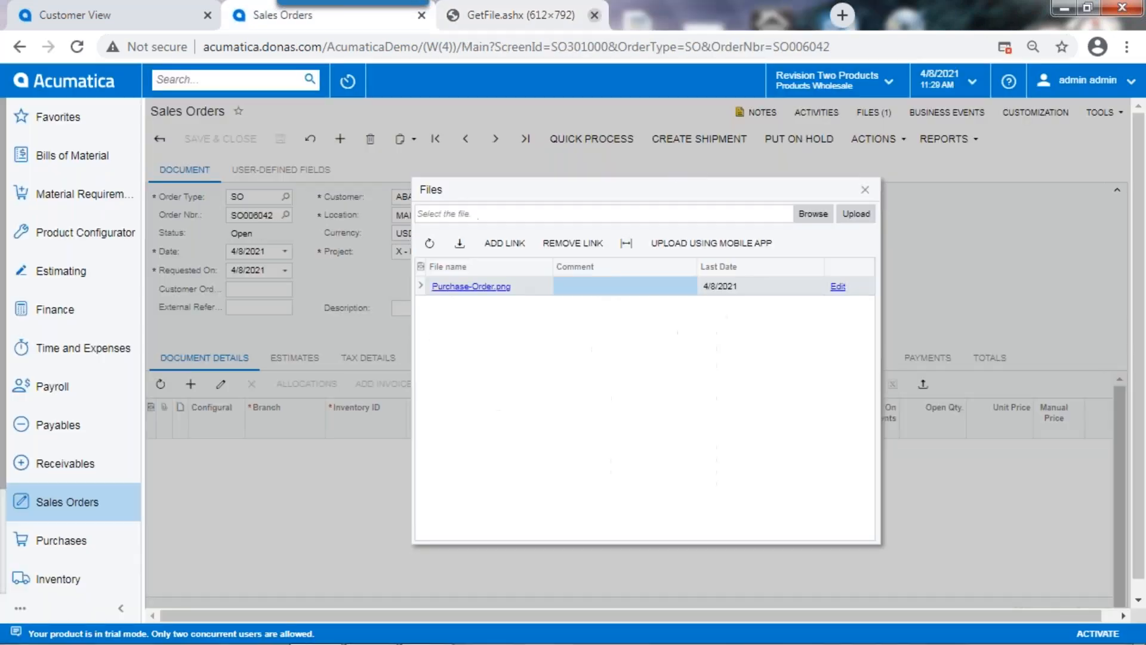
pyautogui.click(865, 190)
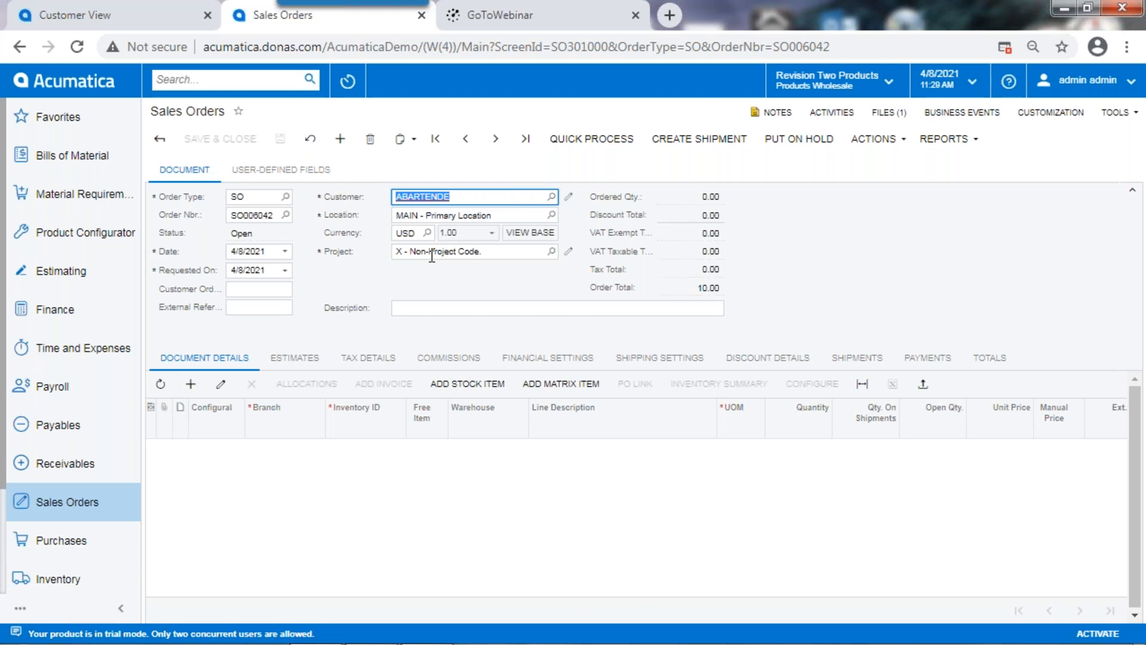
# Step: Examine the sales order's tasks and activities and its user-defined fields, then return to the document details
pyautogui.click(823, 111)
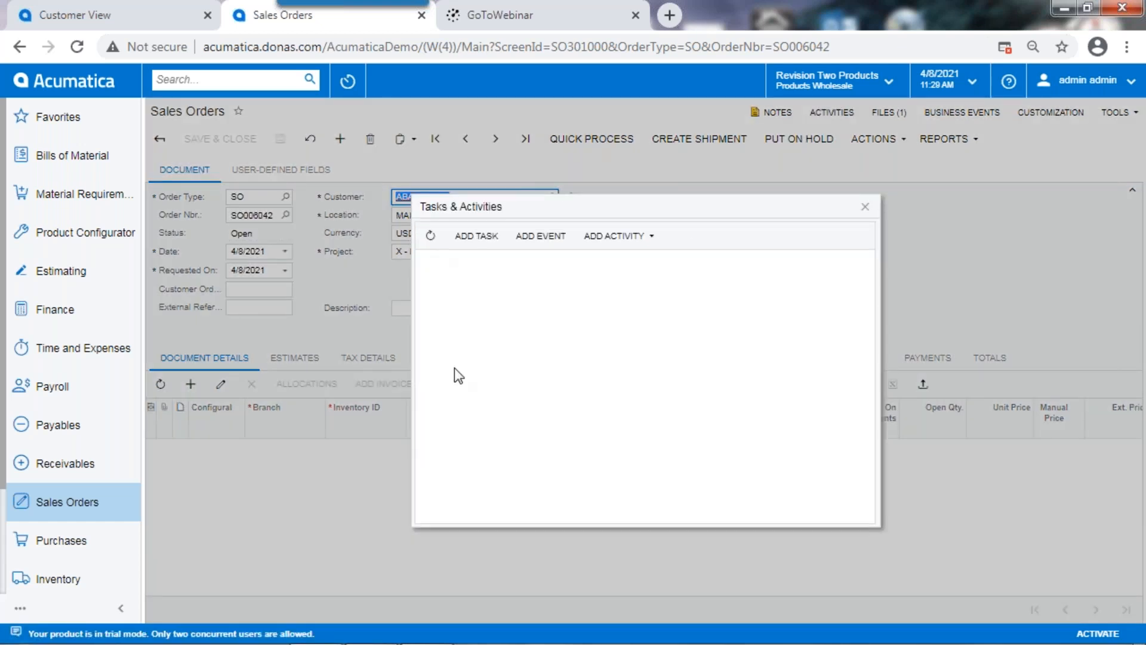
pyautogui.click(865, 208)
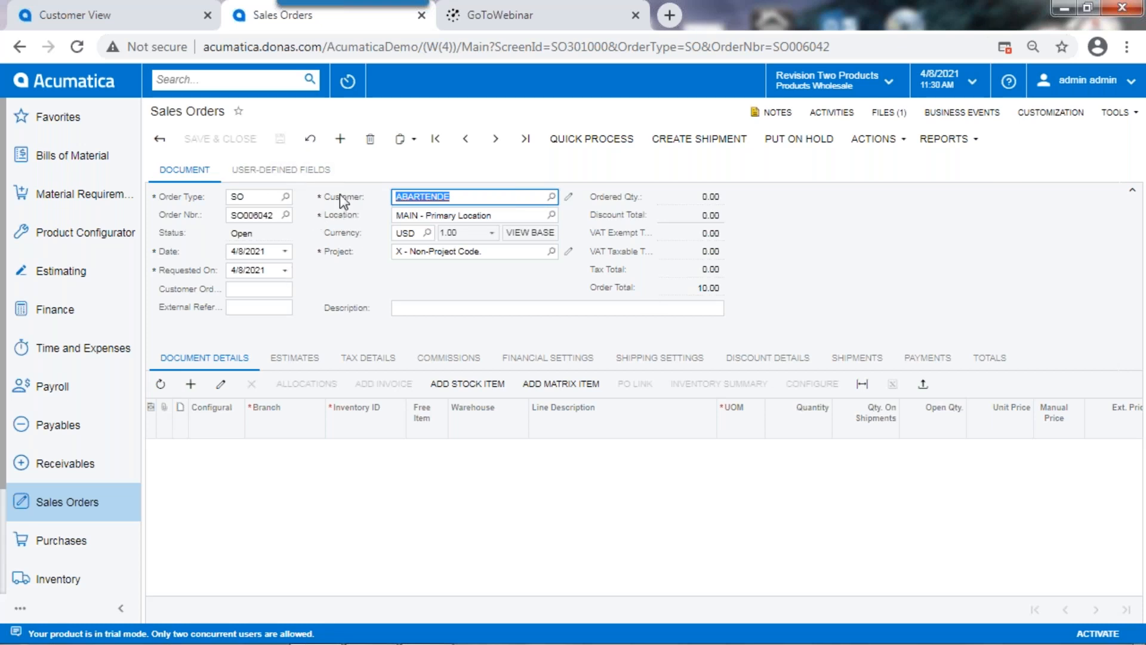
pyautogui.click(268, 170)
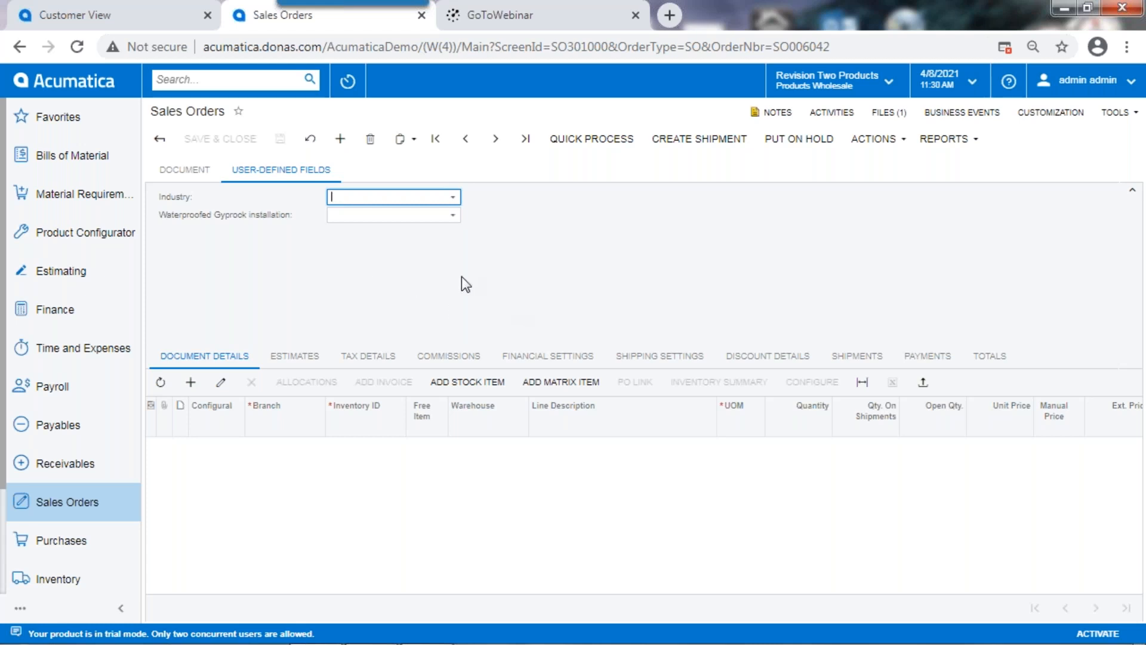
pyautogui.click(183, 171)
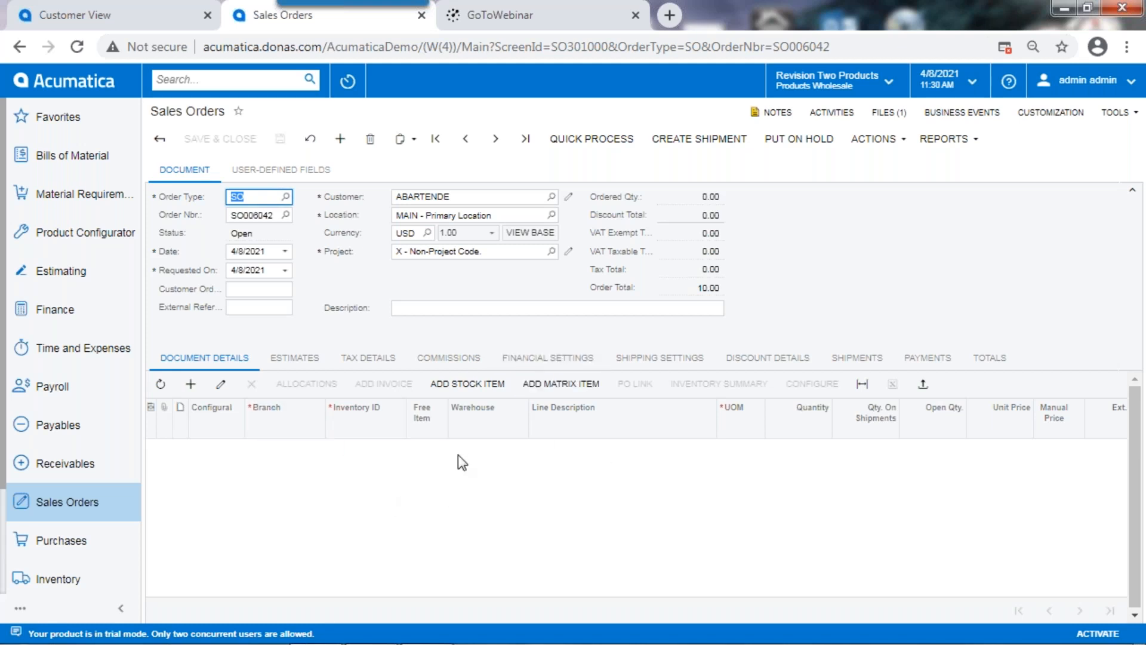
# Step: Add a line for the Acer Laptop Computer, item AACOMPUT01, with quantity 1 to the sales order
pyautogui.click(191, 384)
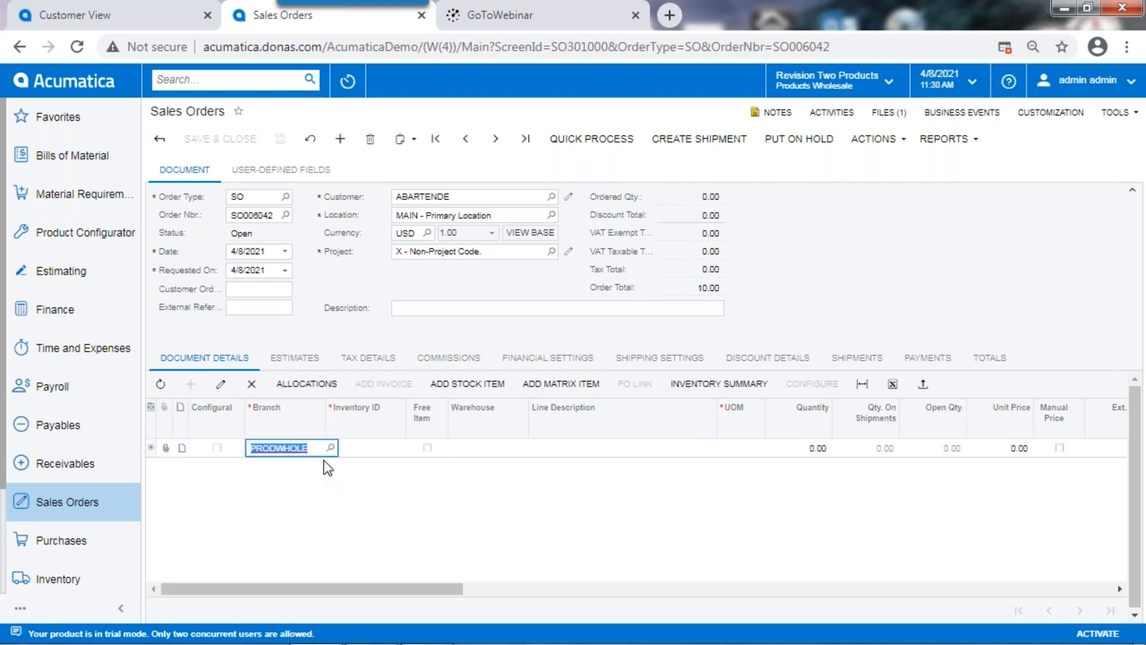
pyautogui.press('Tab')
pyautogui.write('ace')
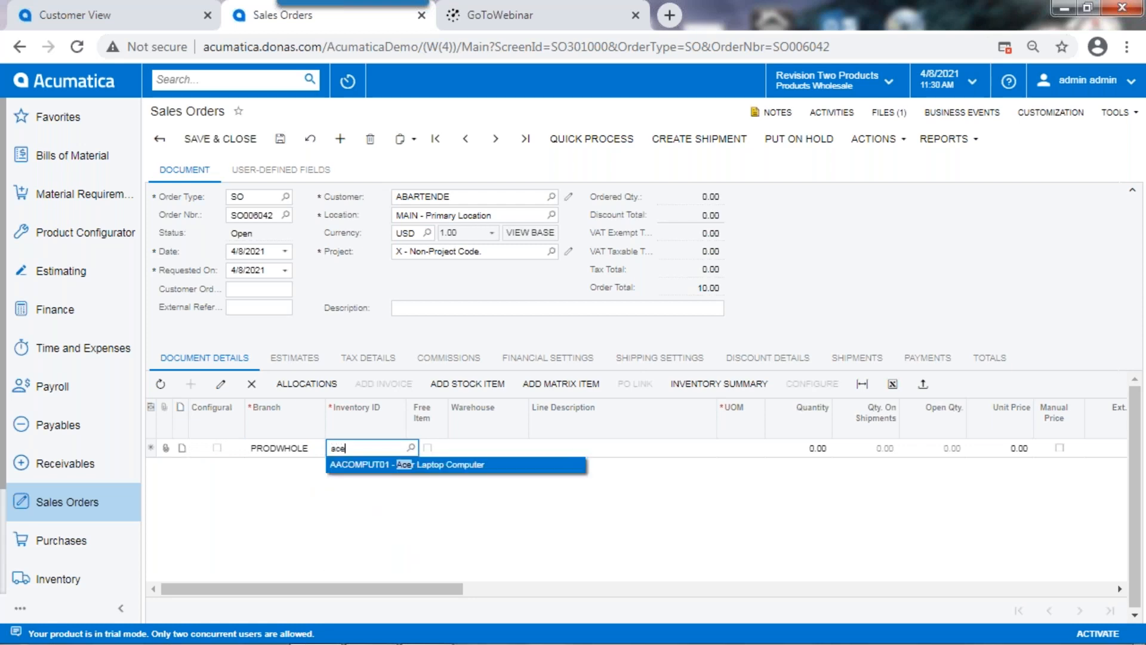
pyautogui.press('Return')
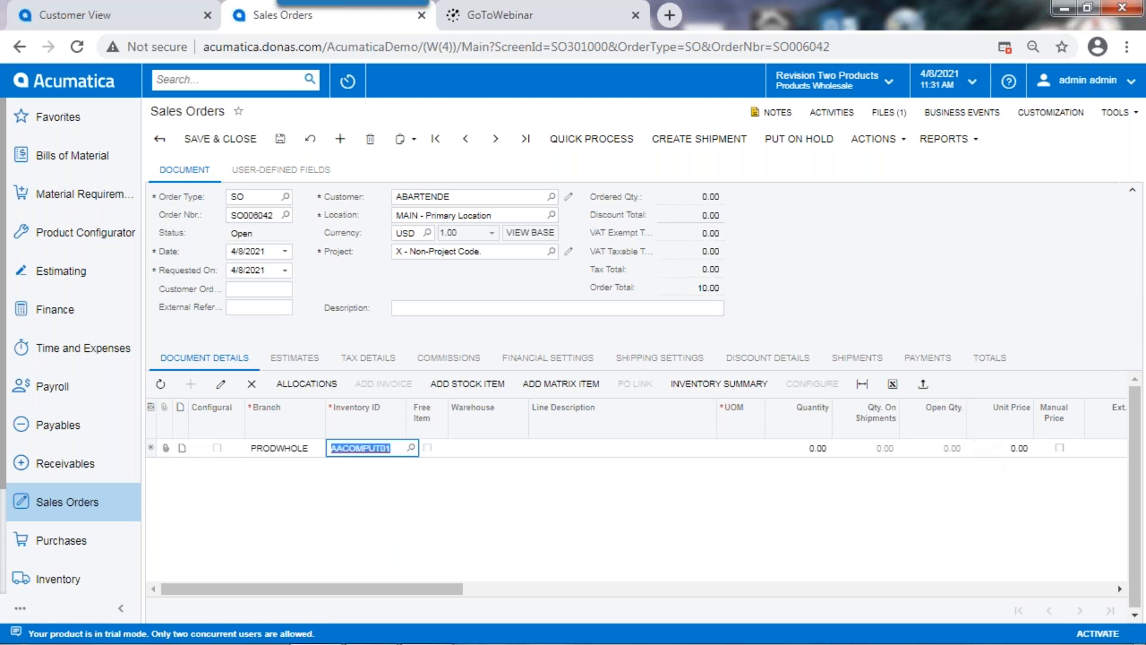
pyautogui.click(826, 448)
pyautogui.write('1')
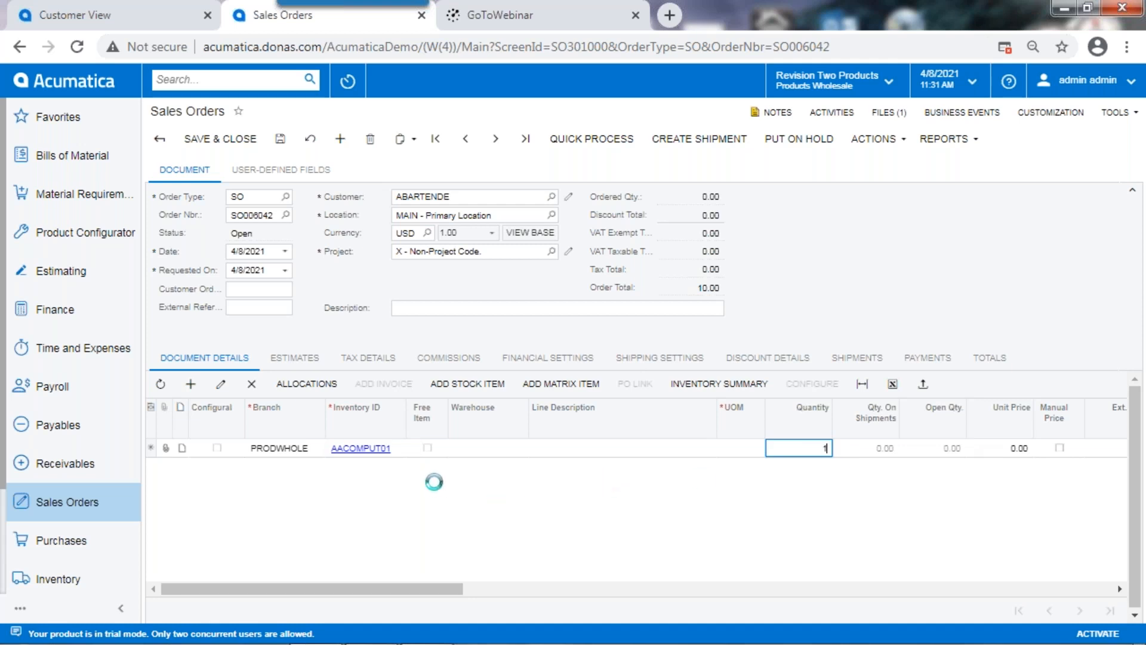
pyautogui.click(674, 486)
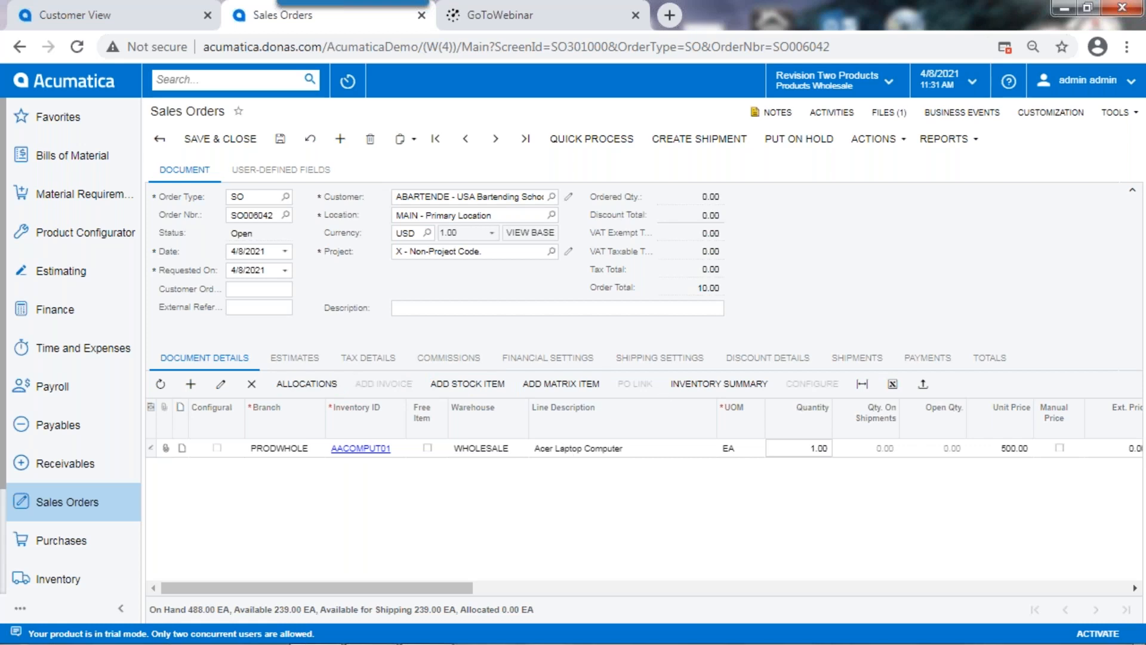
# Step: Shop for carrier rates in the order's shipping settings and choose UPS Ground as the shipping method
pyautogui.click(662, 362)
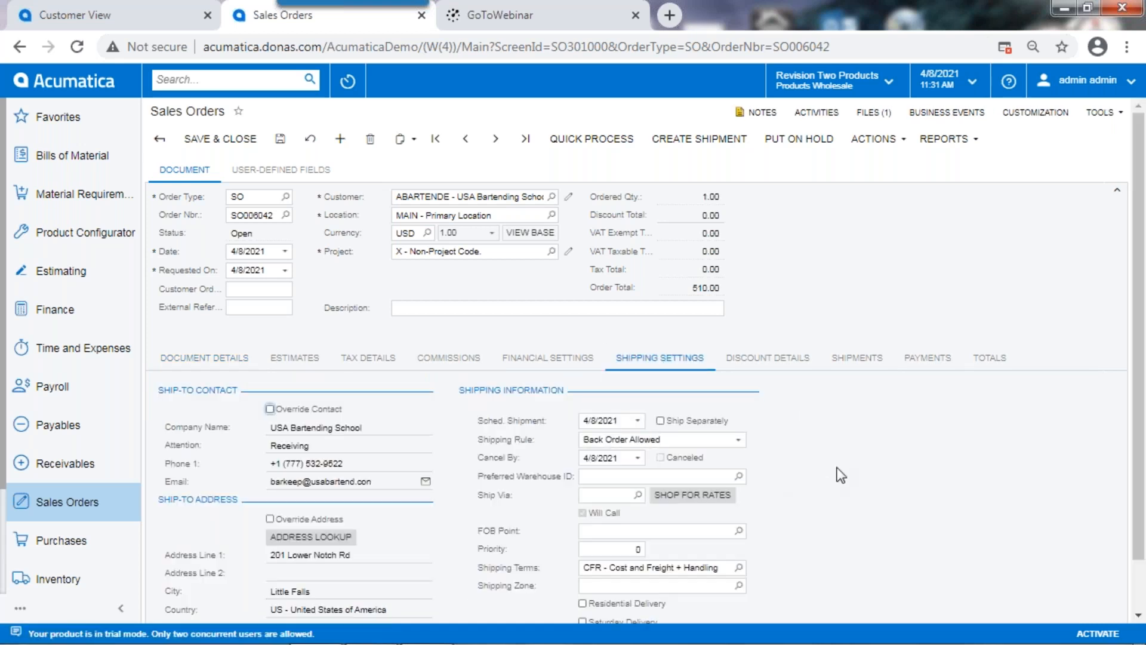
pyautogui.click(692, 494)
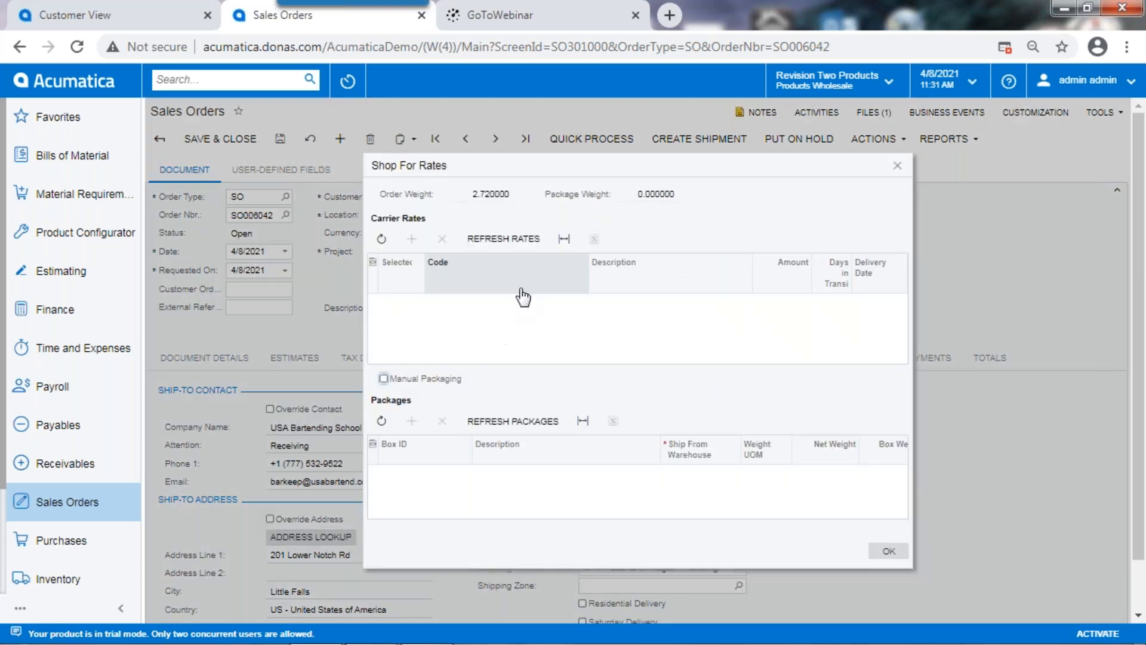
pyautogui.click(504, 238)
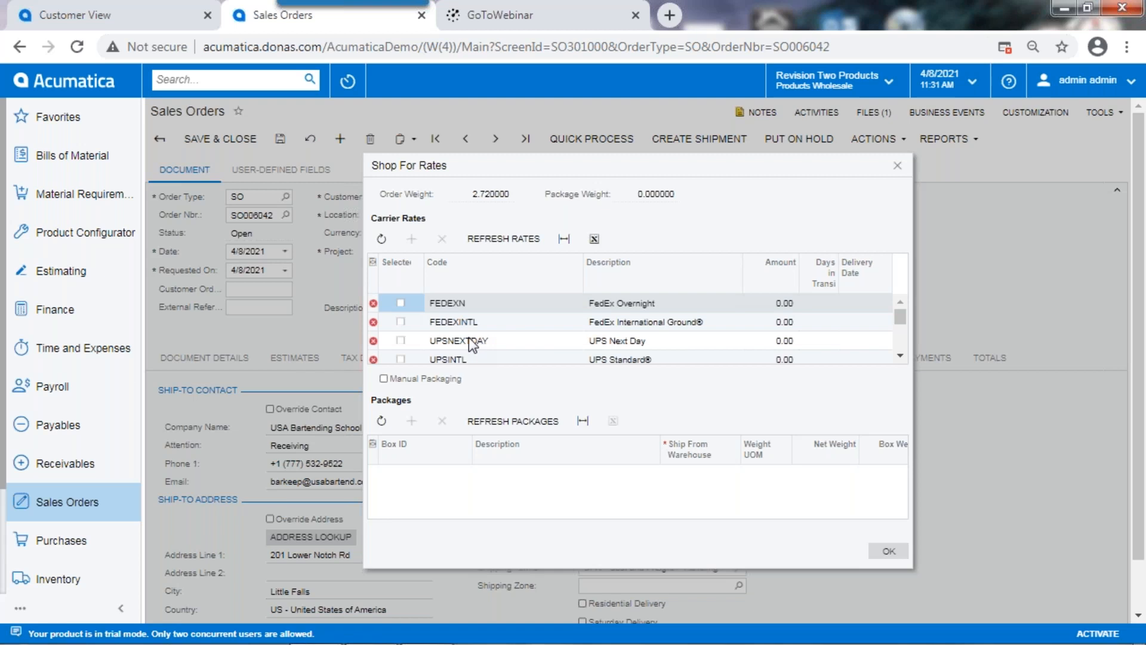
pyautogui.click(900, 356)
pyautogui.click(900, 355)
pyautogui.click(900, 356)
pyautogui.click(900, 355)
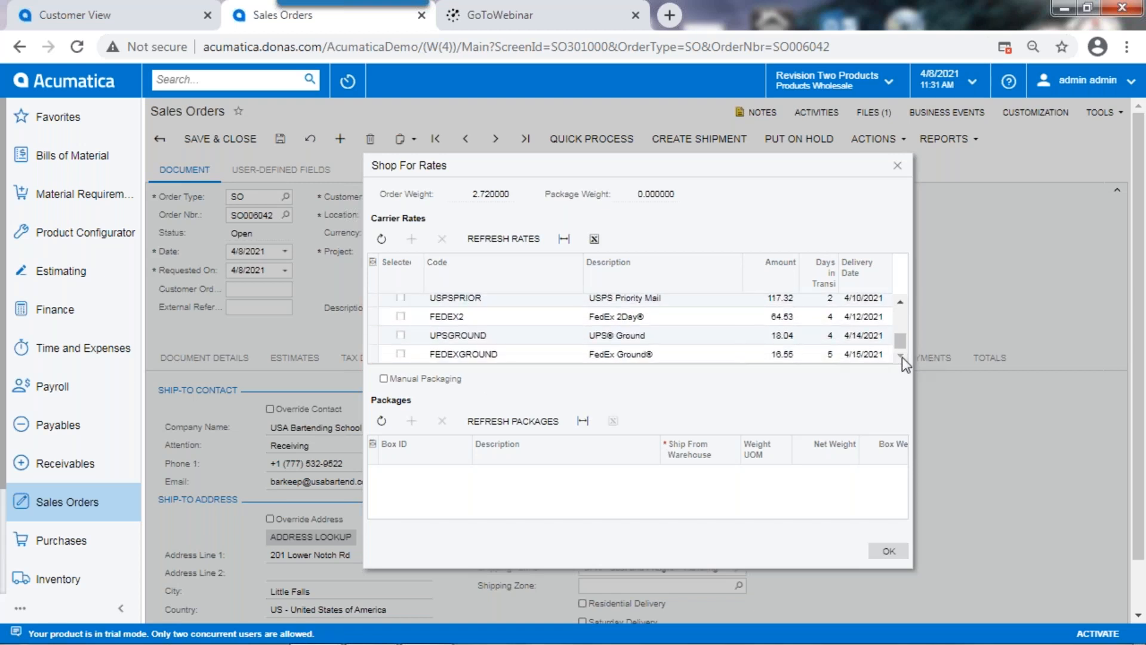
pyautogui.click(401, 335)
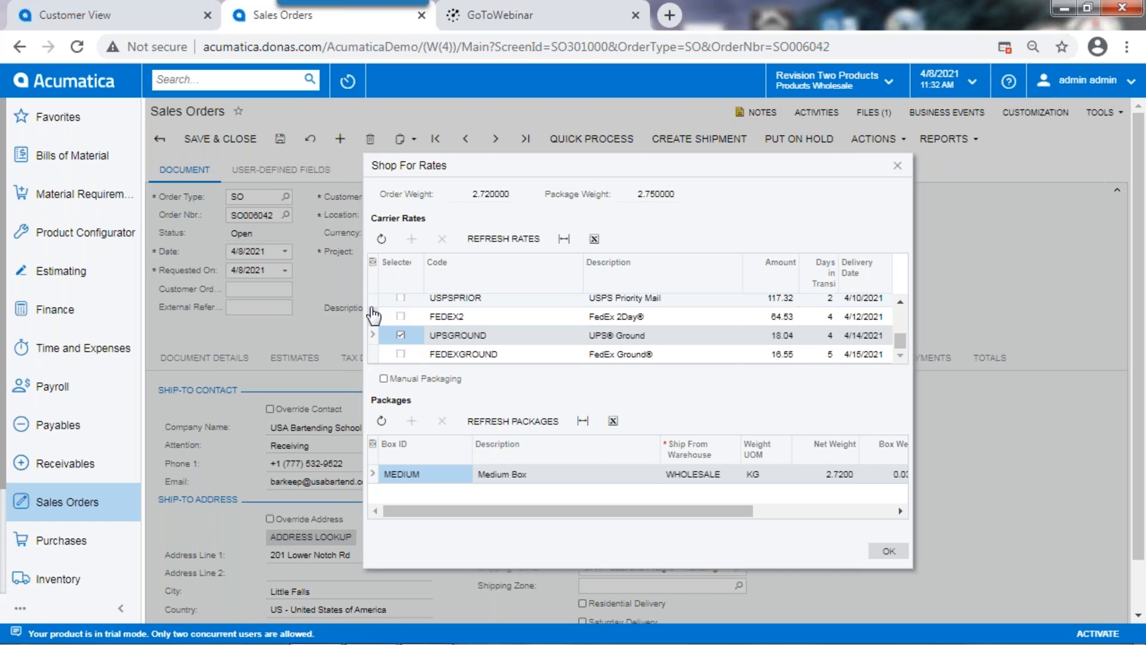
pyautogui.click(888, 550)
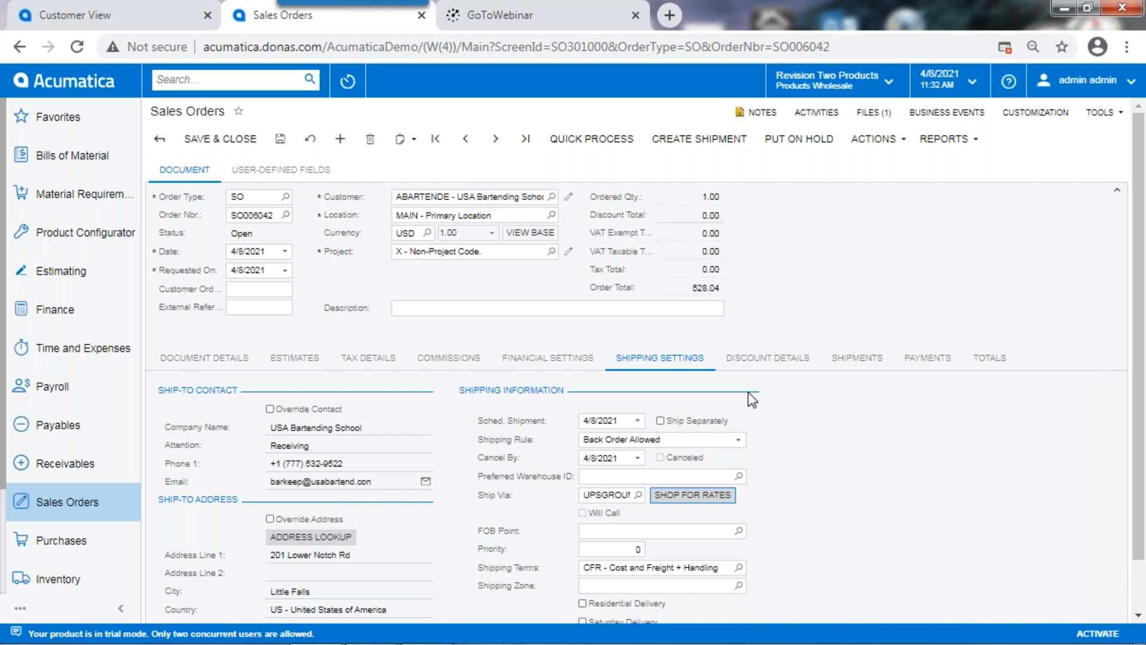
# Step: Quick process the sales order from the WHOLESALE warehouse with today's shipment date, enabling Email Invoice and Release Invoice
pyautogui.click(592, 143)
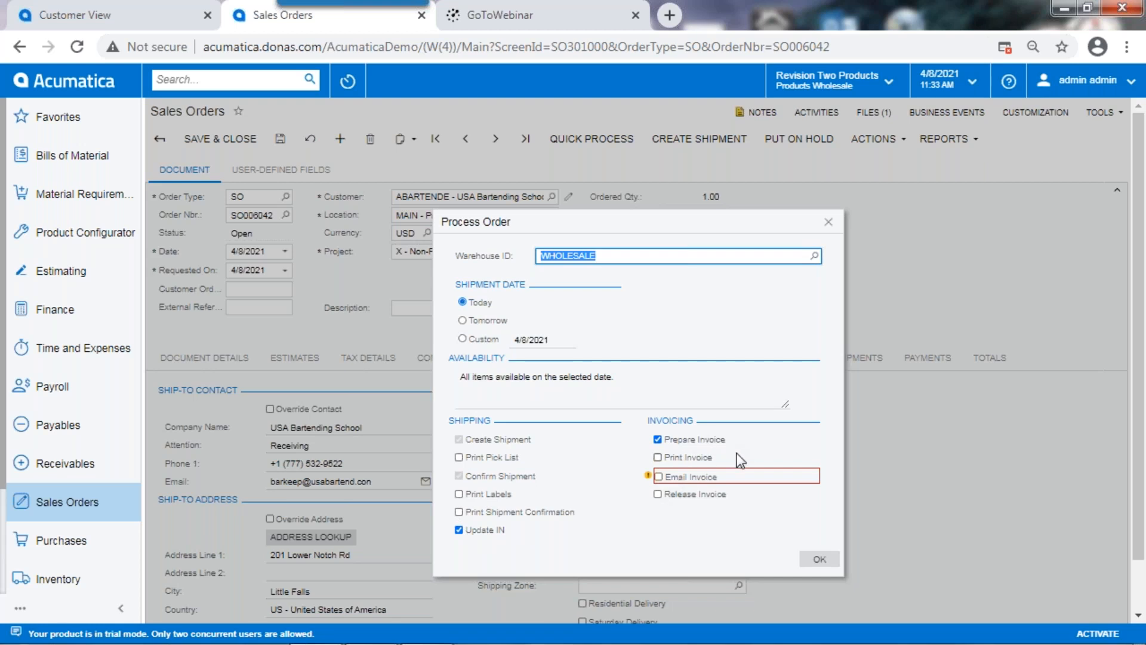
pyautogui.click(659, 476)
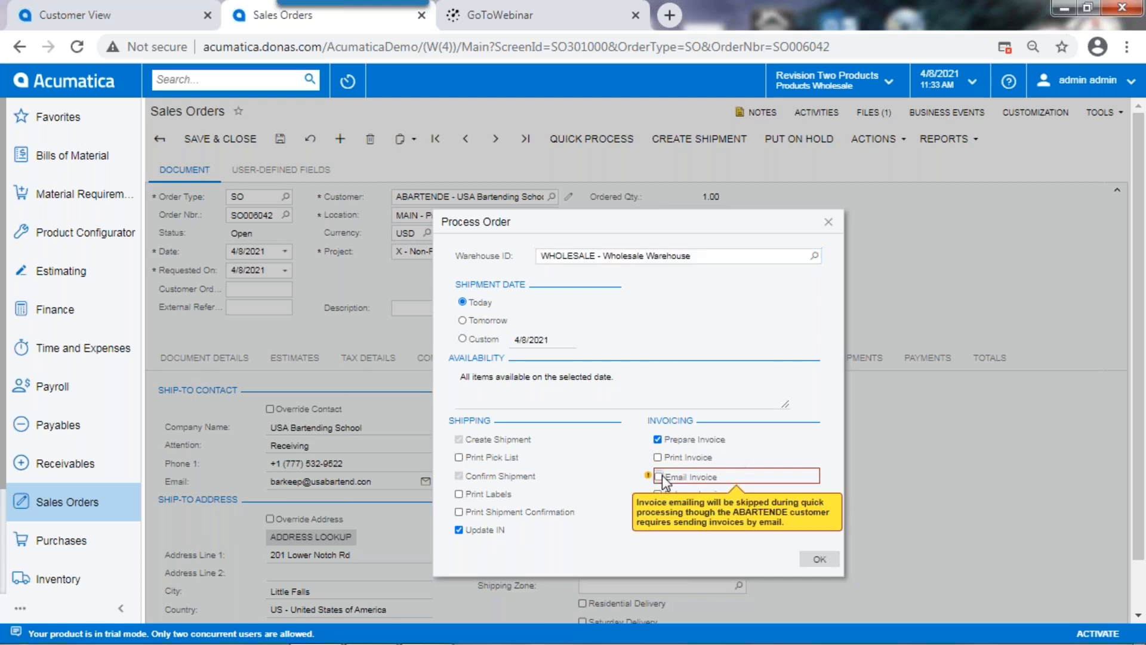
pyautogui.click(657, 493)
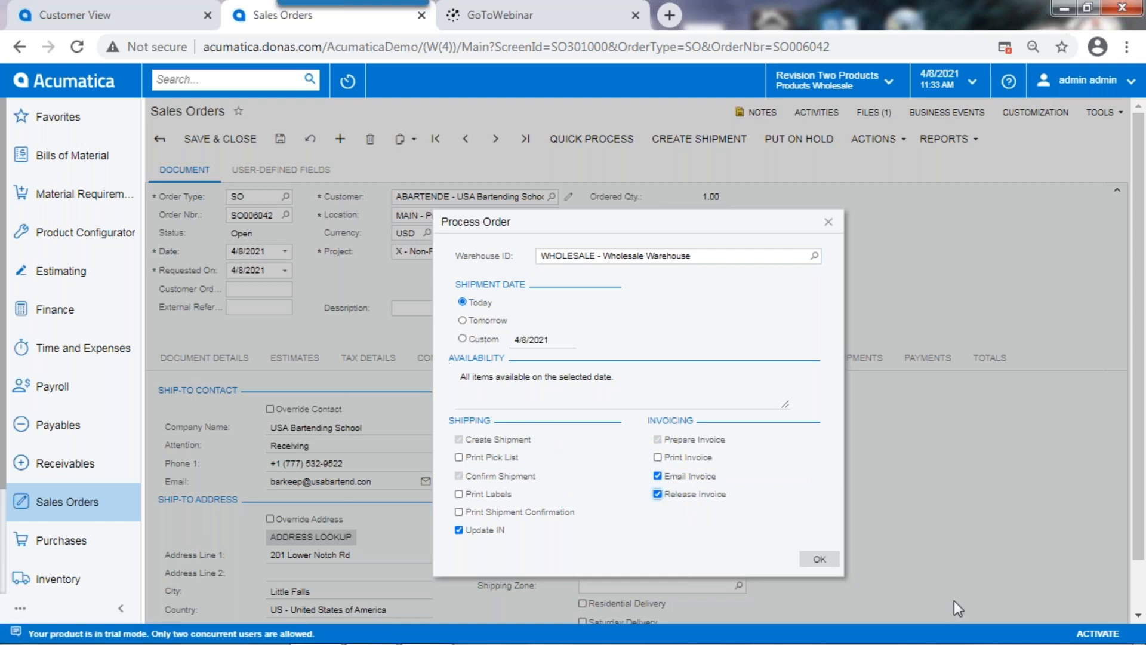
pyautogui.click(815, 559)
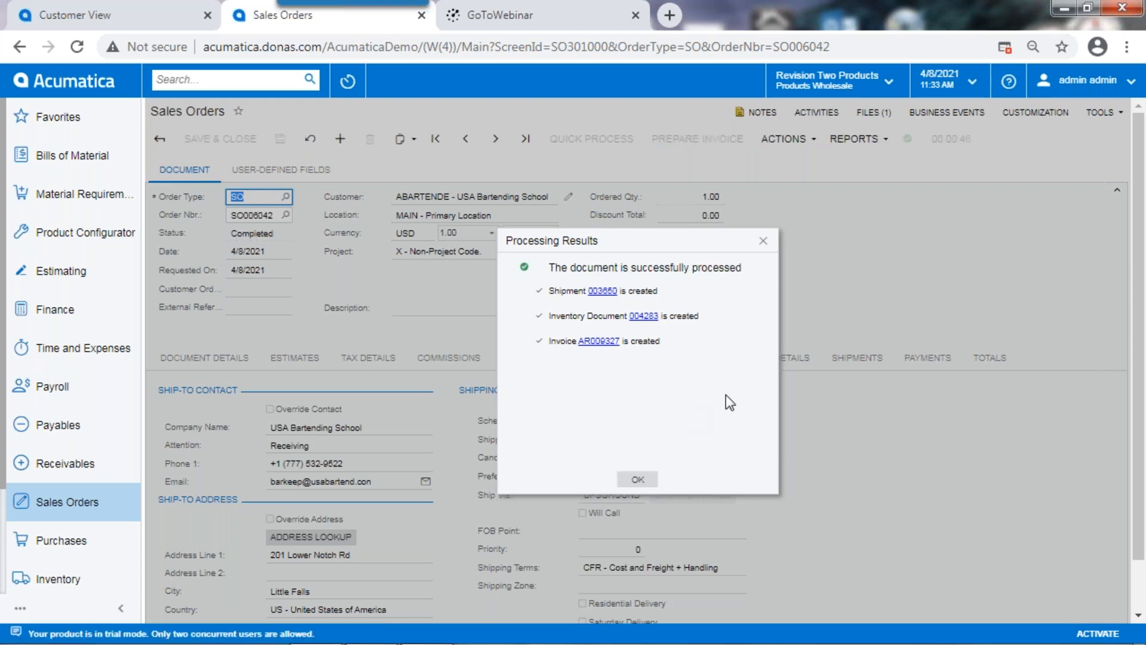
# Step: Open the shipment created for the order, view the shipping label attached to its package, then close the label and the shipment
pyautogui.click(602, 292)
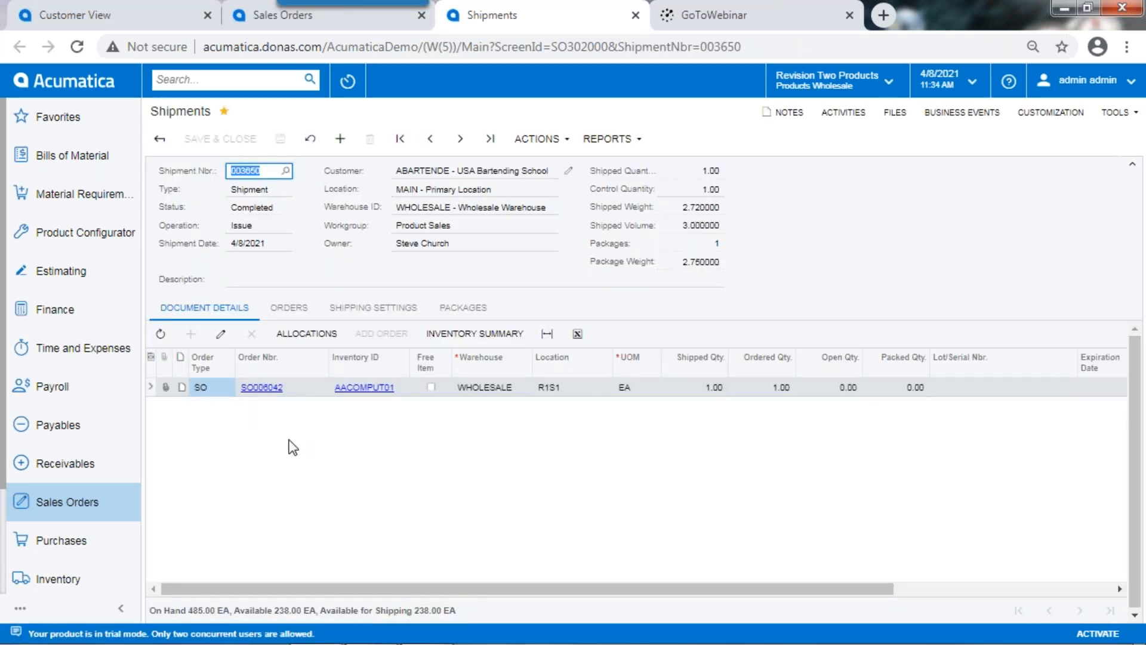
pyautogui.click(476, 309)
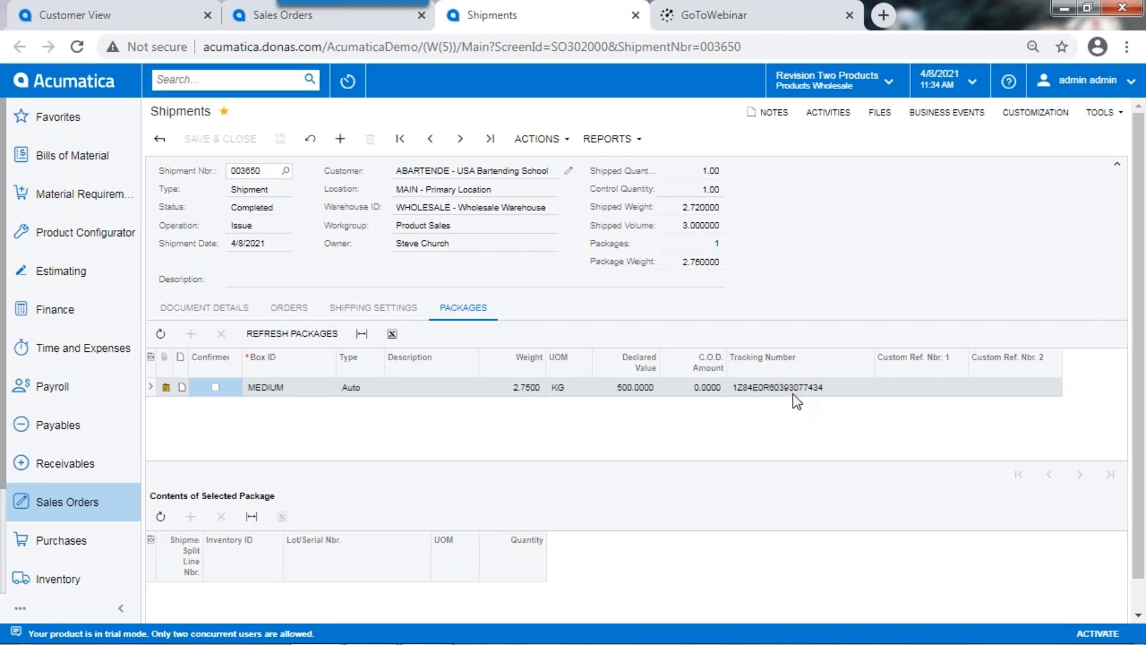
pyautogui.click(165, 389)
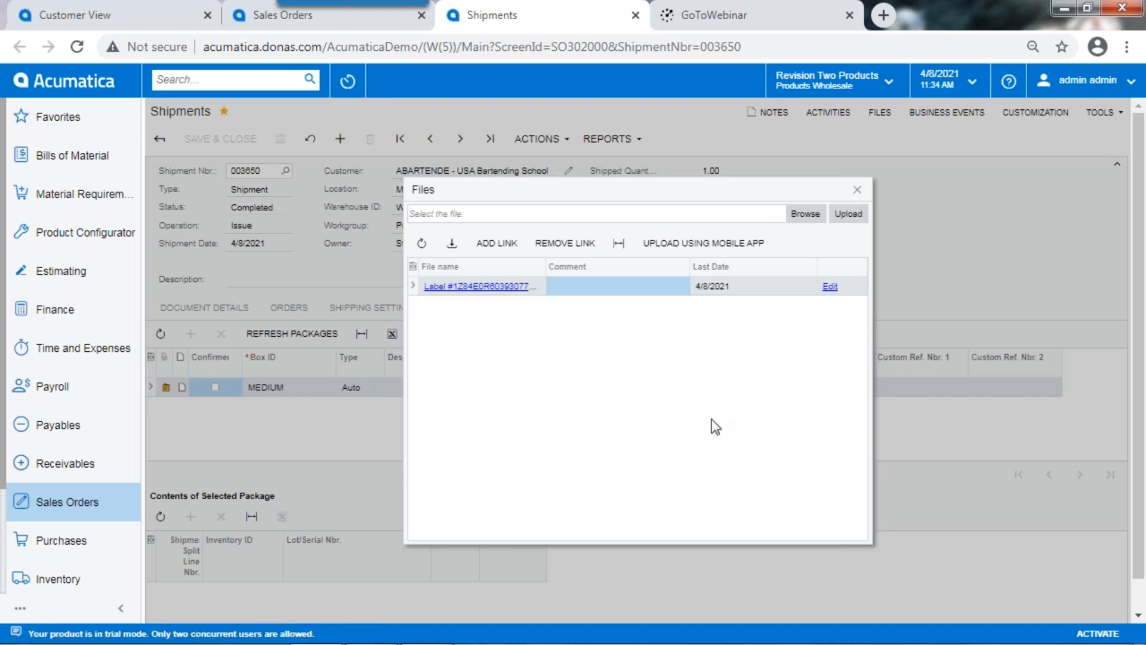
pyautogui.click(486, 286)
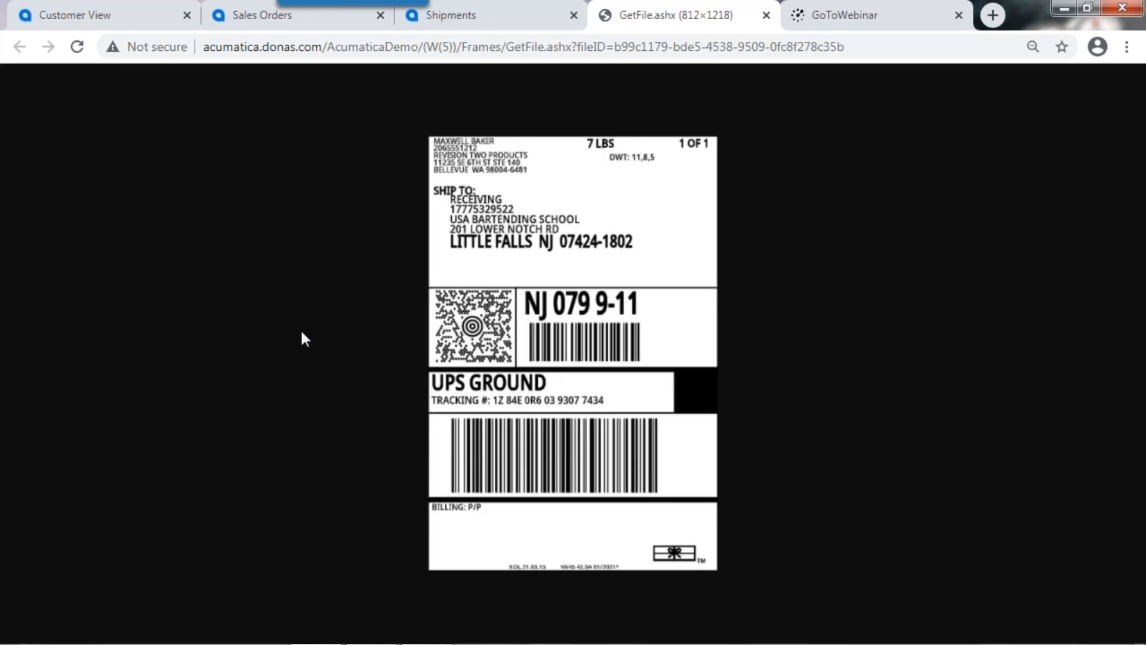
pyautogui.click(766, 15)
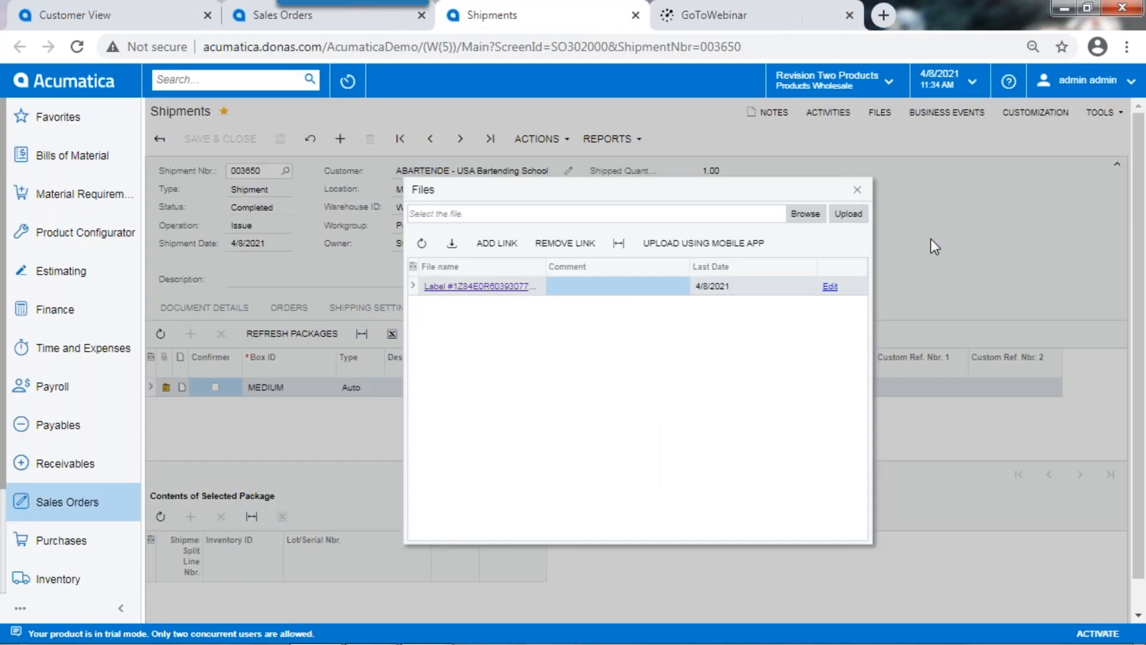
pyautogui.click(857, 190)
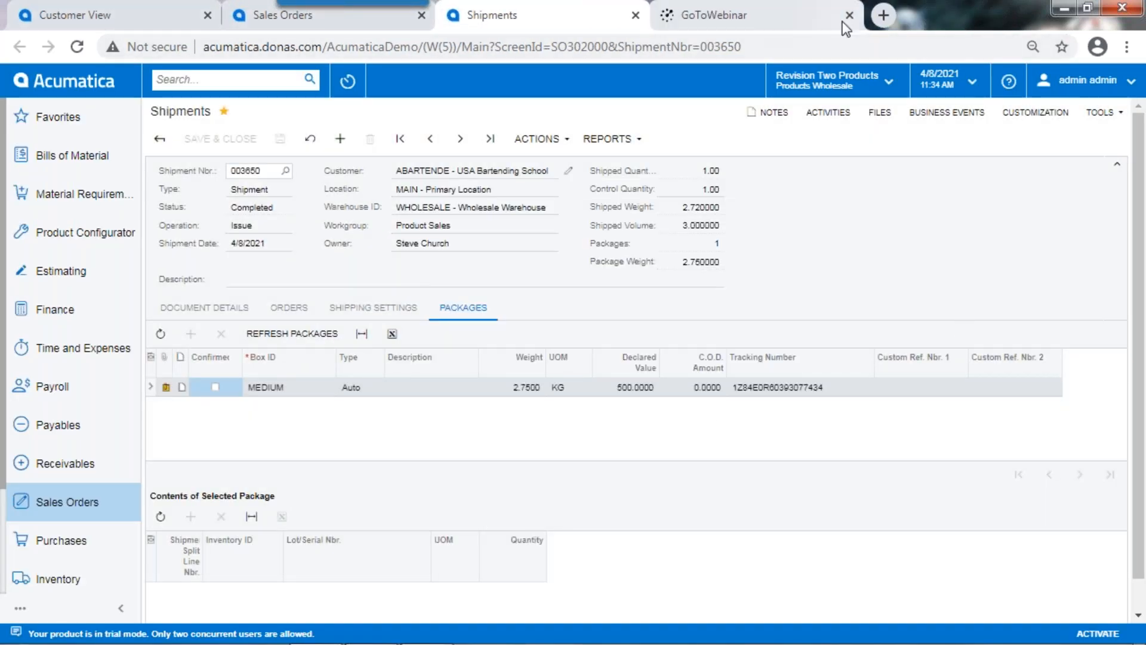
pyautogui.click(638, 15)
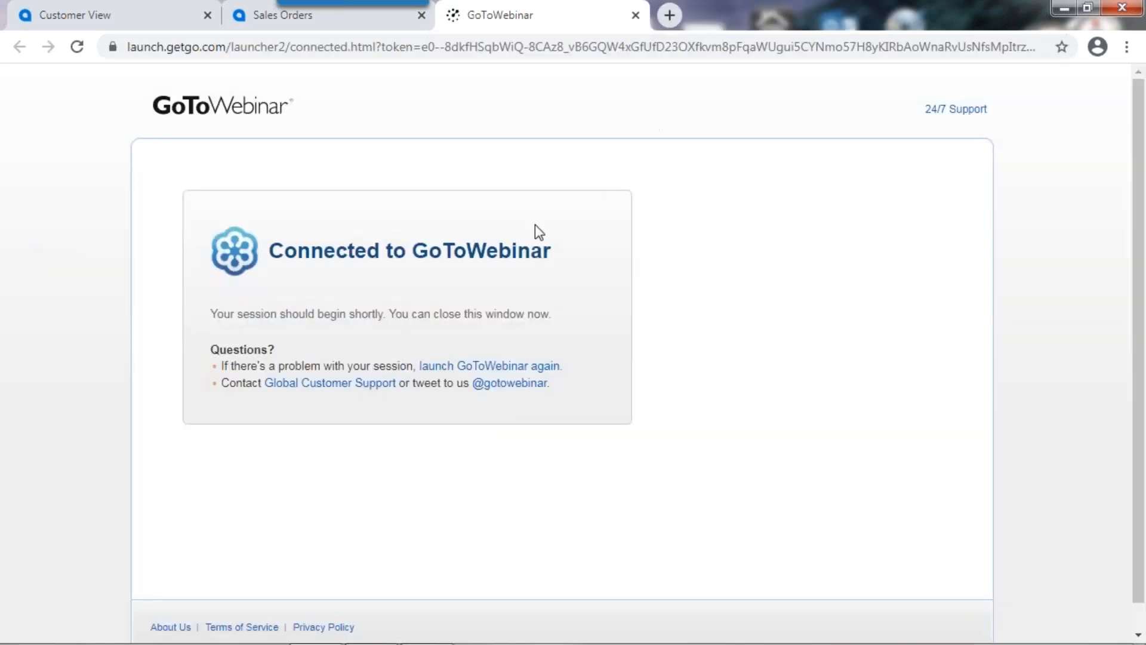
# Step: Open a new Chrome window and load Acumatica from its shortcut
pyautogui.moveTo(298, 634)
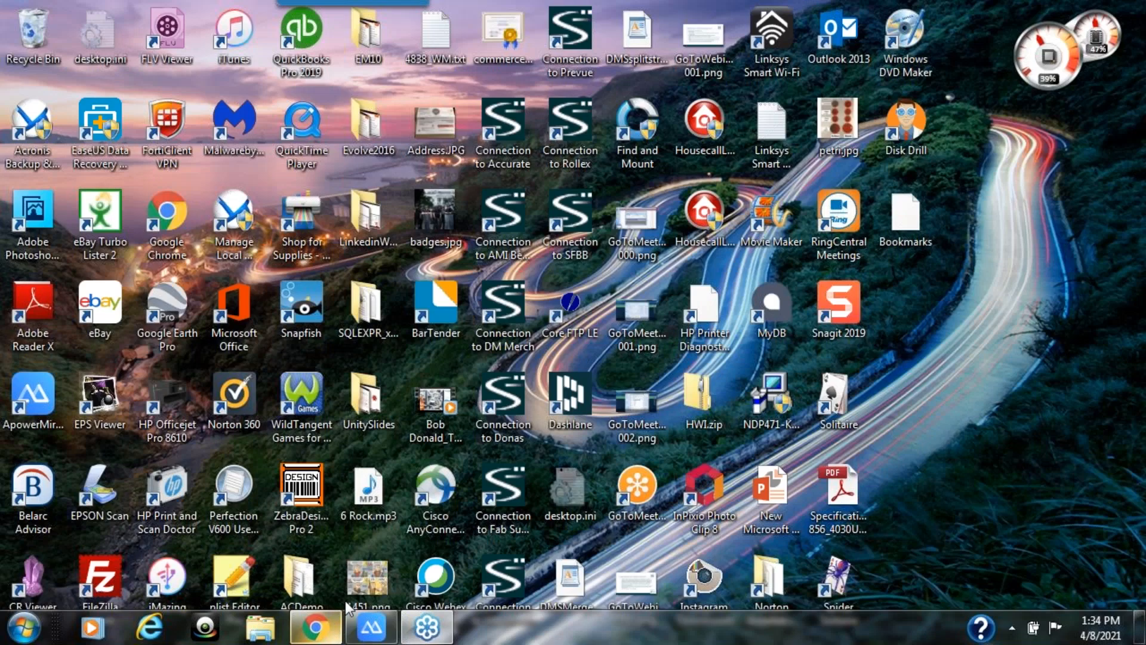
pyautogui.click(328, 635)
pyautogui.click(329, 634)
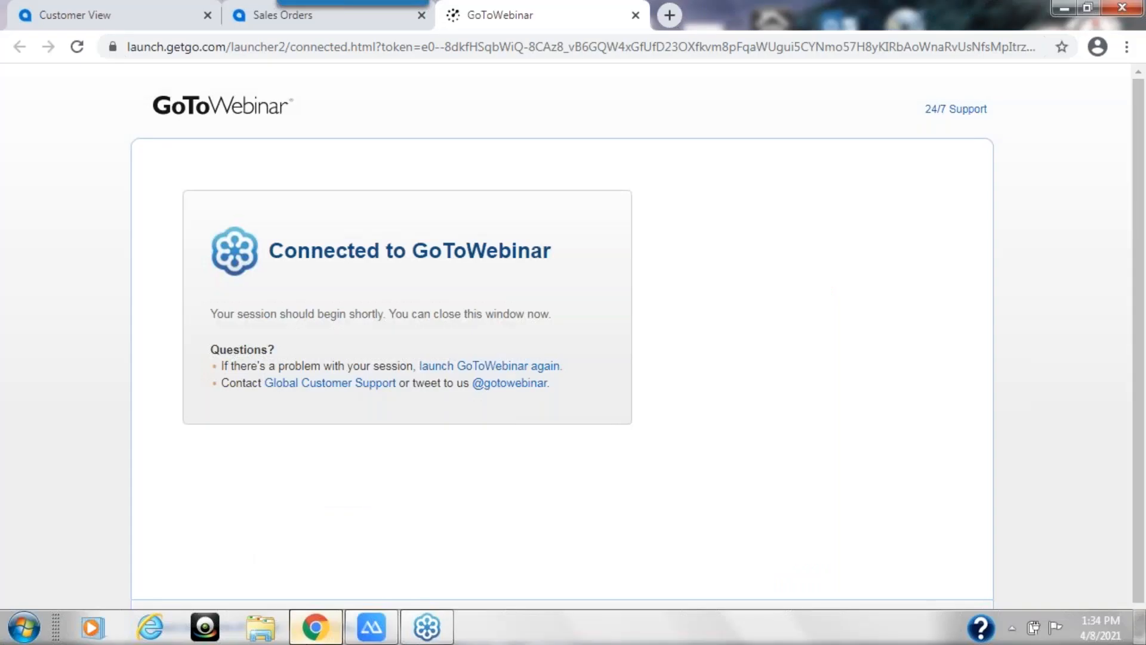
pyautogui.rightClick(328, 633)
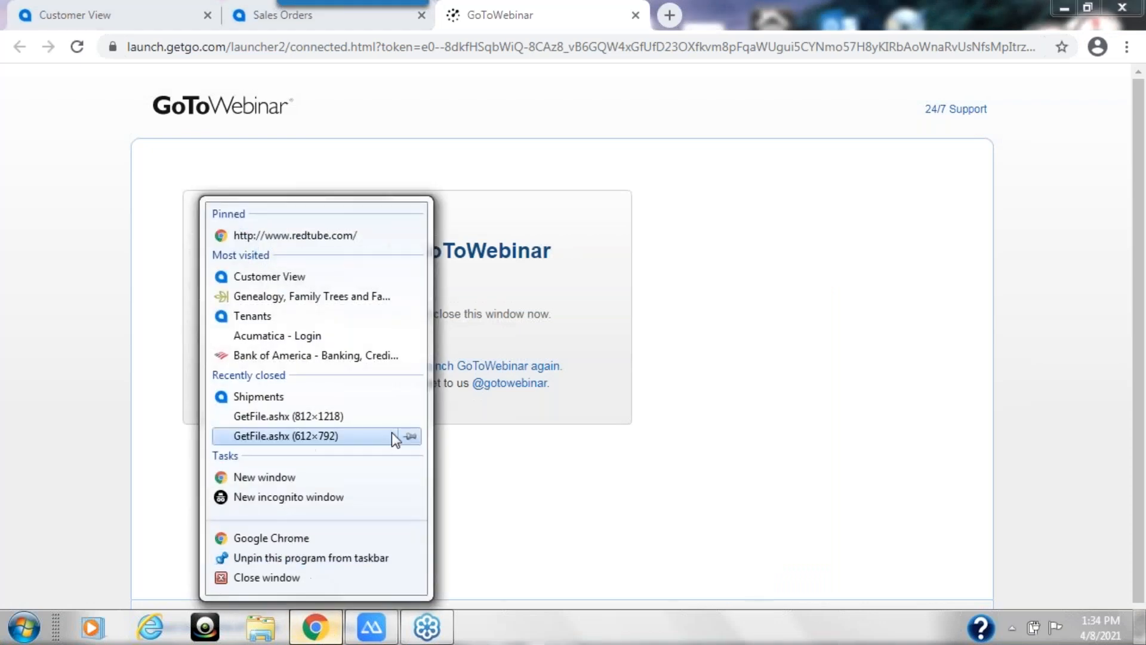
pyautogui.click(282, 542)
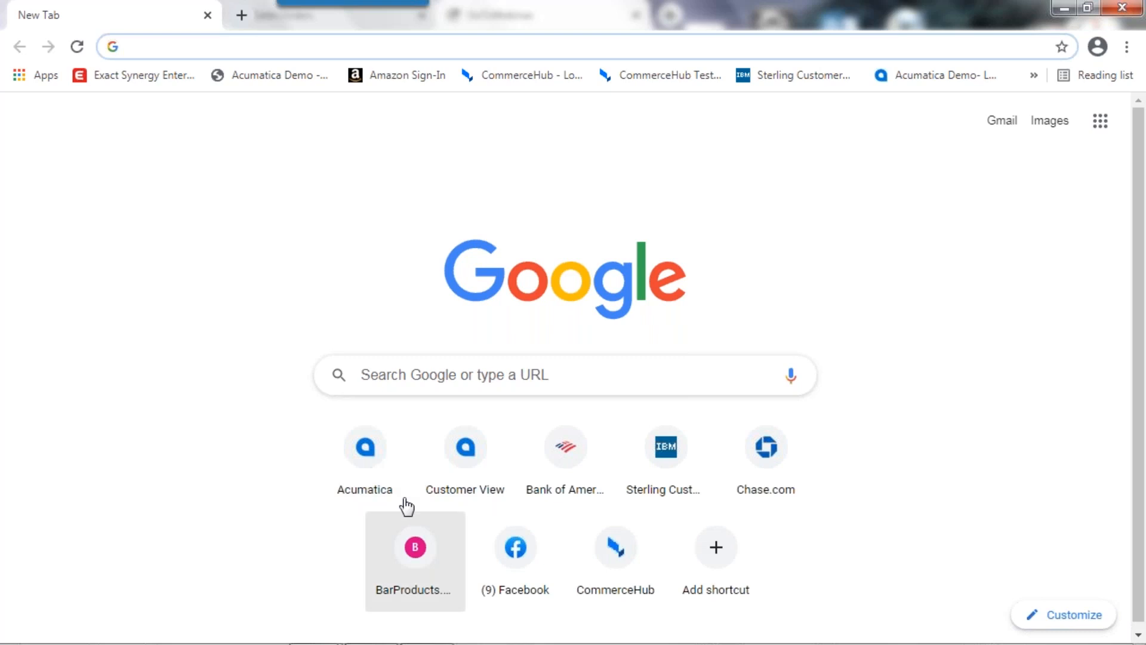
pyautogui.click(371, 468)
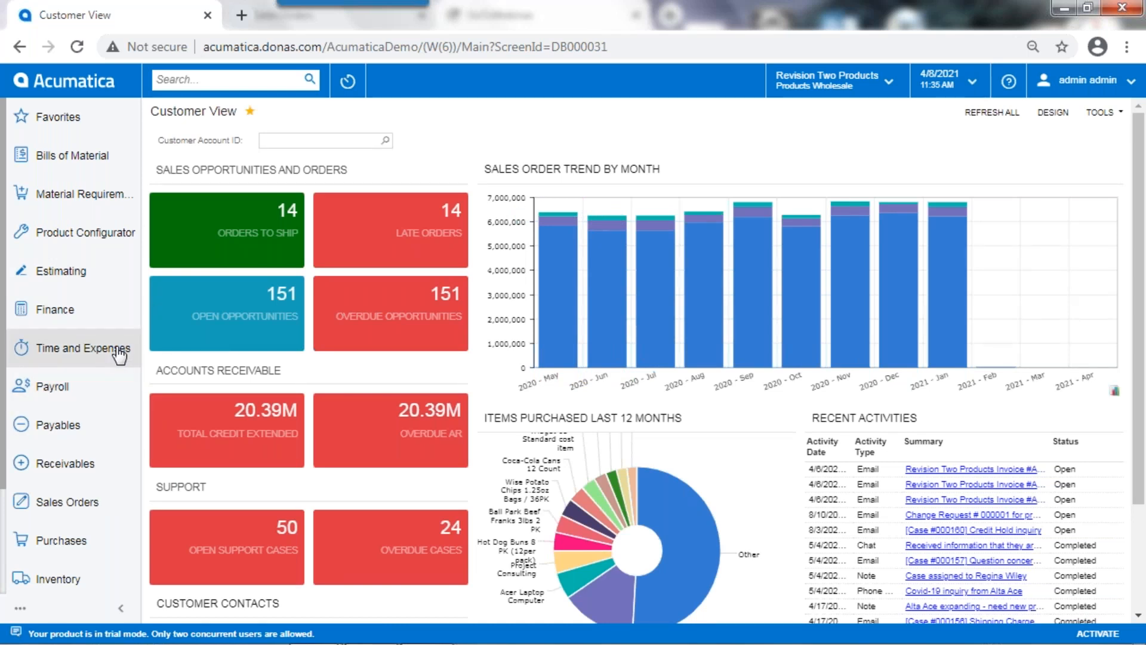
# Step: Start a new SO-type sales order for the customer ABARTENDE - USA Bartending School
pyautogui.click(102, 512)
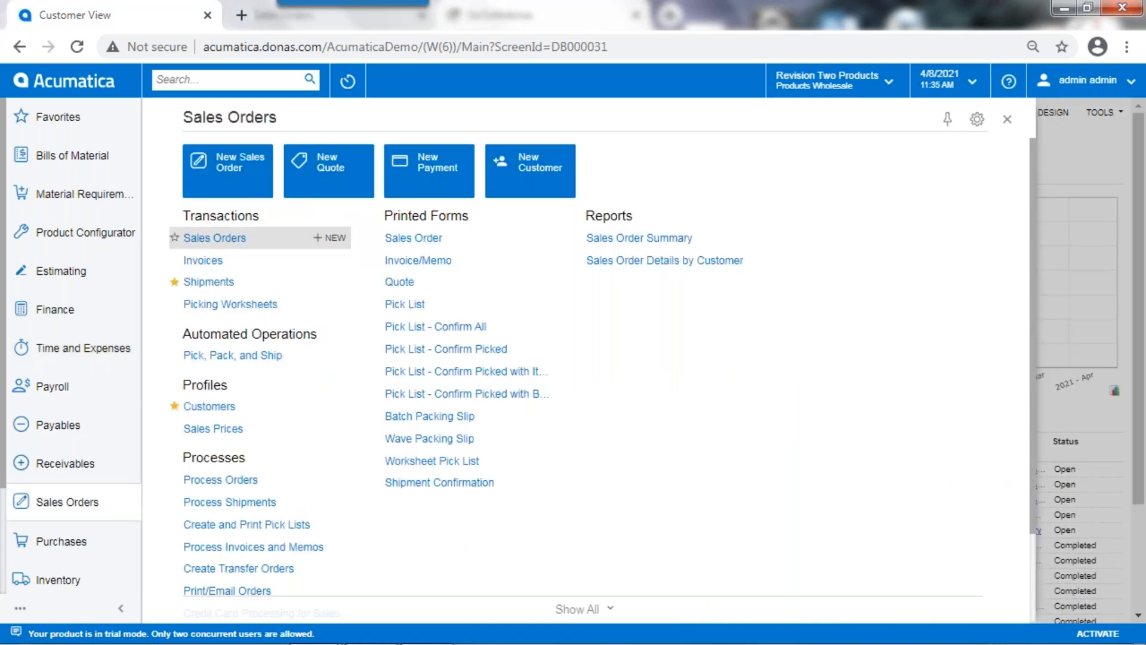
pyautogui.click(191, 237)
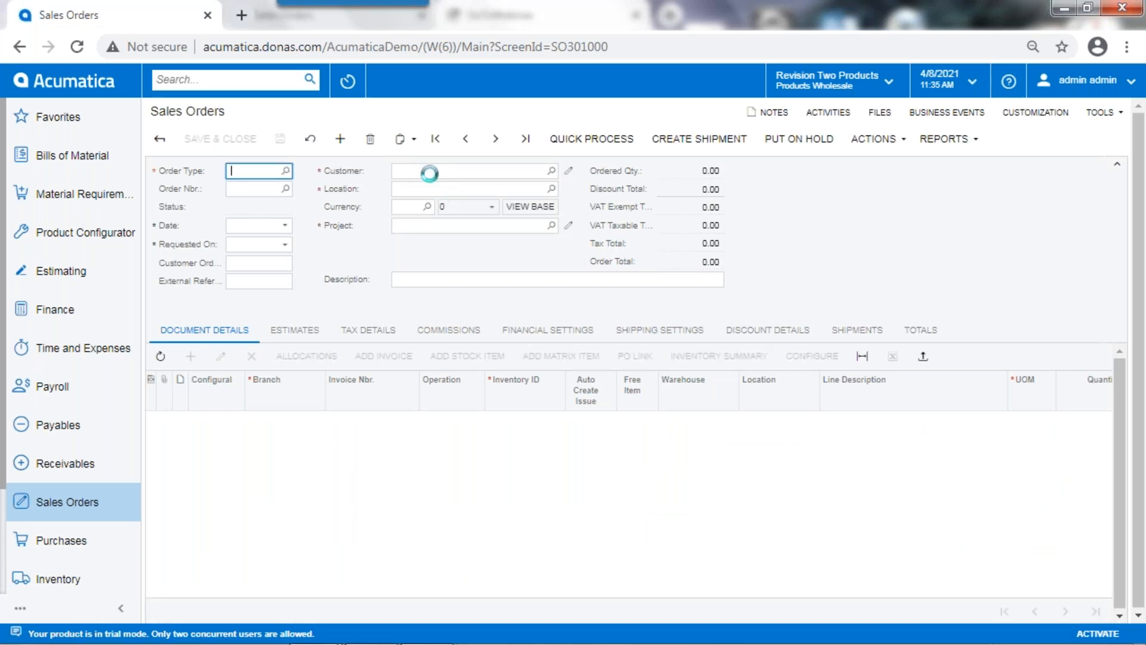
pyautogui.click(418, 197)
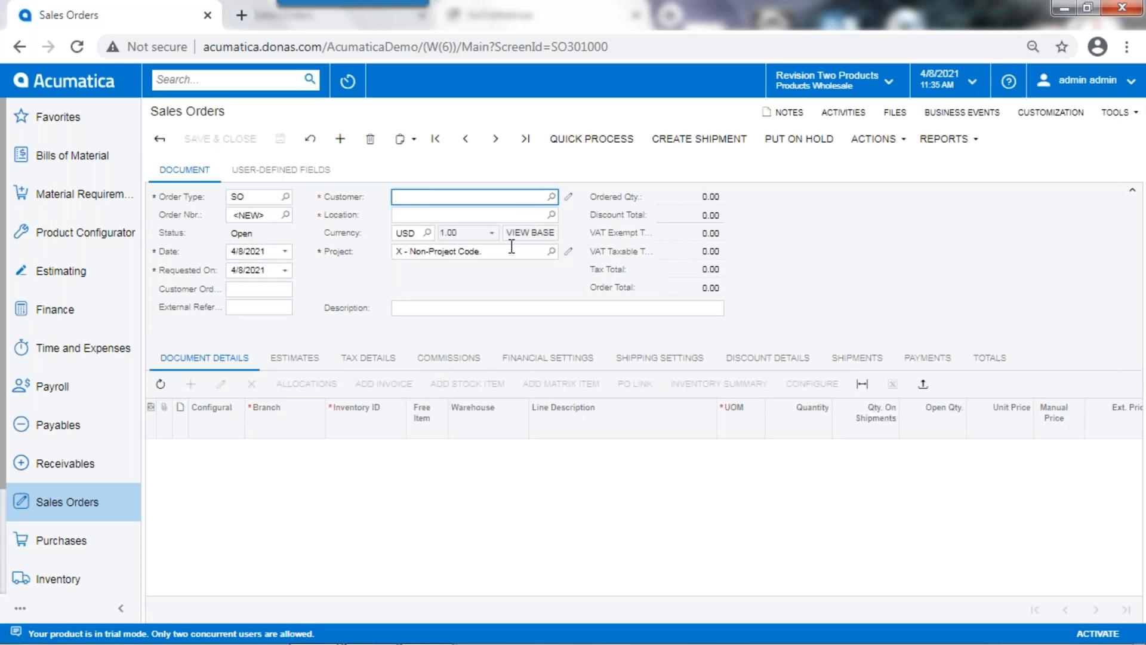
pyautogui.write('usa')
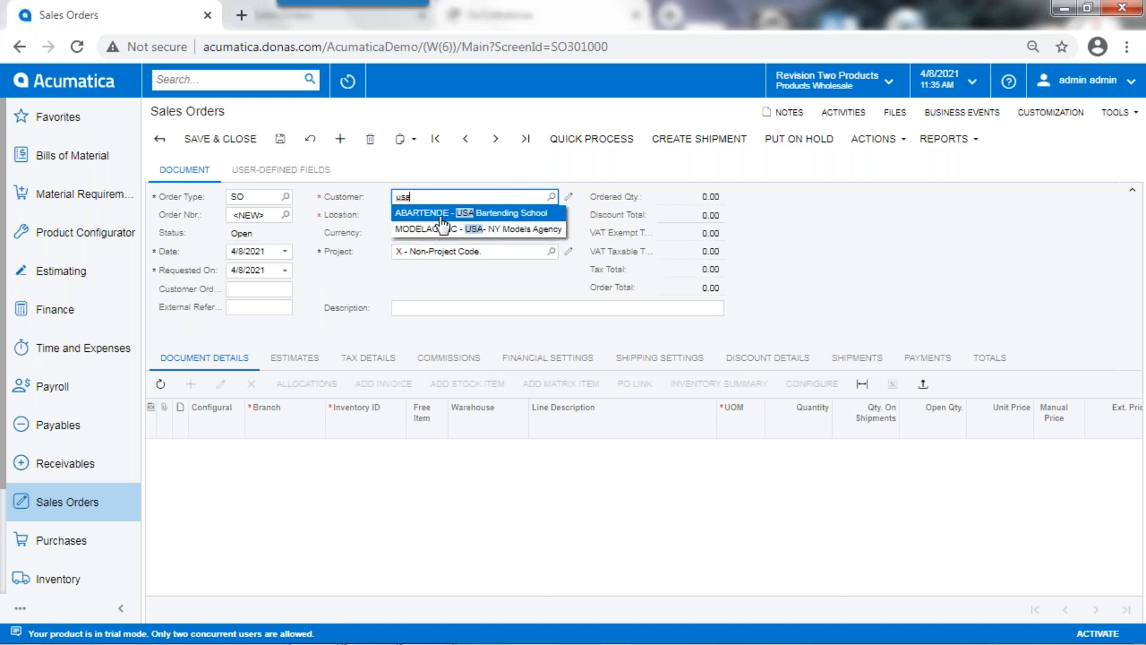
pyautogui.press('Return')
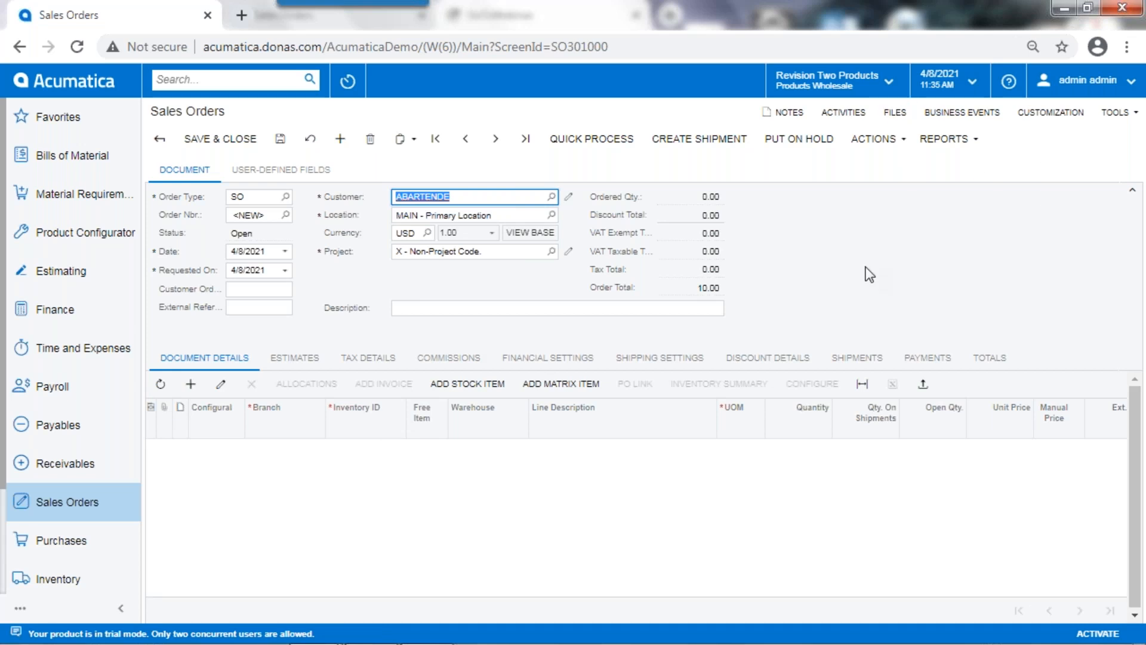
# Step: Import the order lines from SalesOrder456789.xlsx in Update Existing mode with English (United States) culture, accepting the proposed column mapping
pyautogui.click(399, 449)
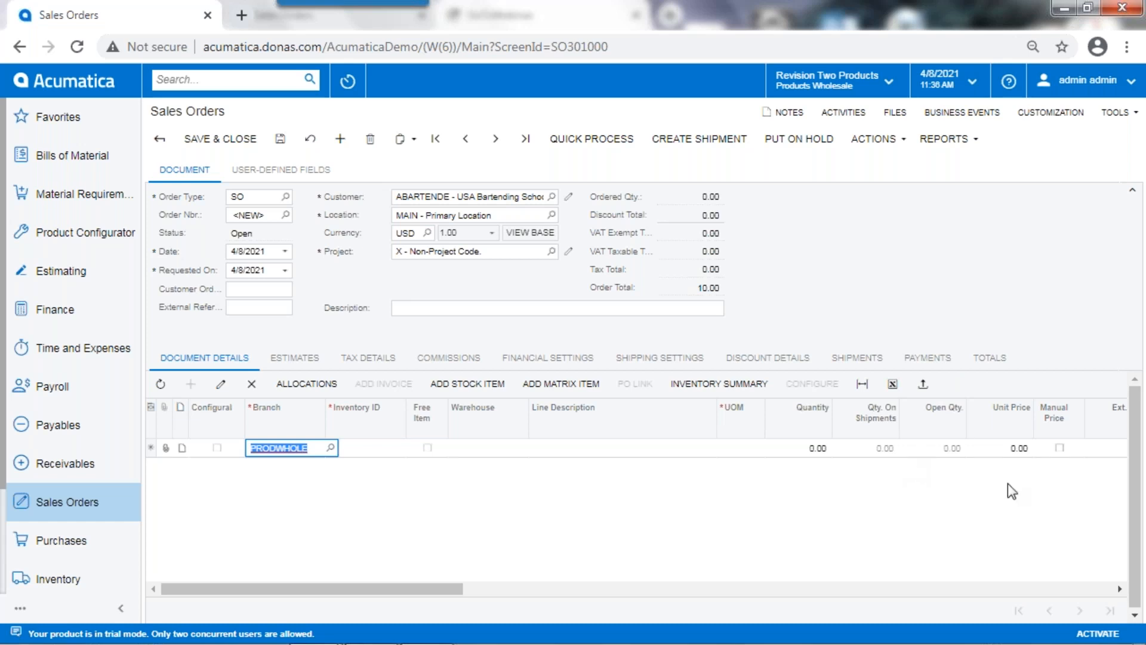
pyautogui.click(935, 383)
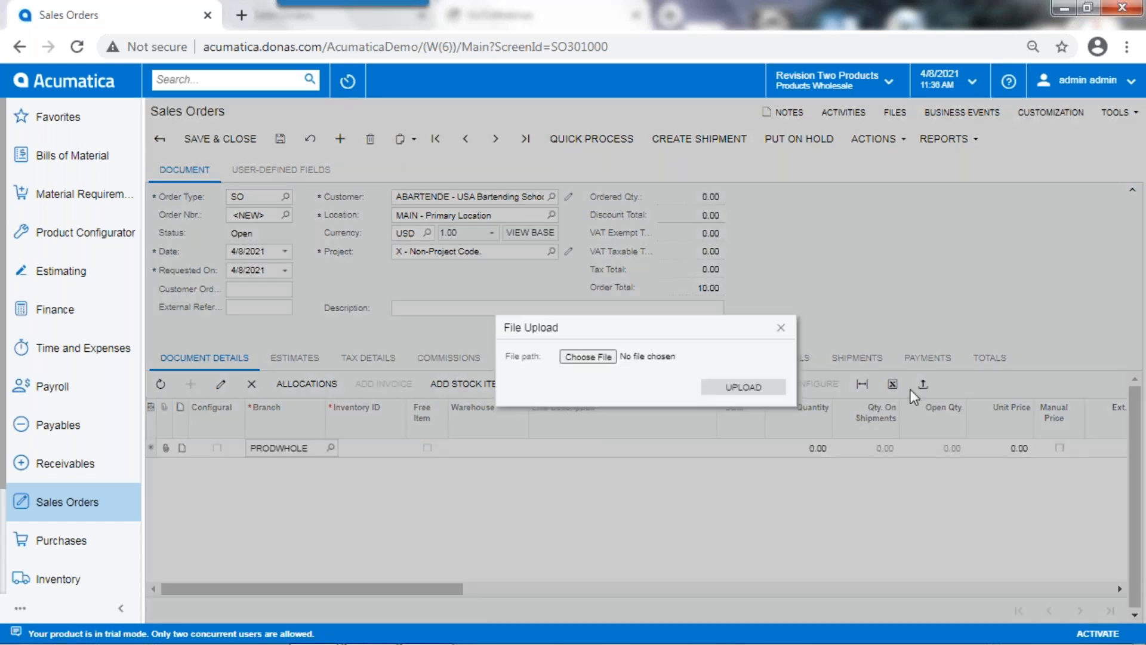
pyautogui.click(586, 358)
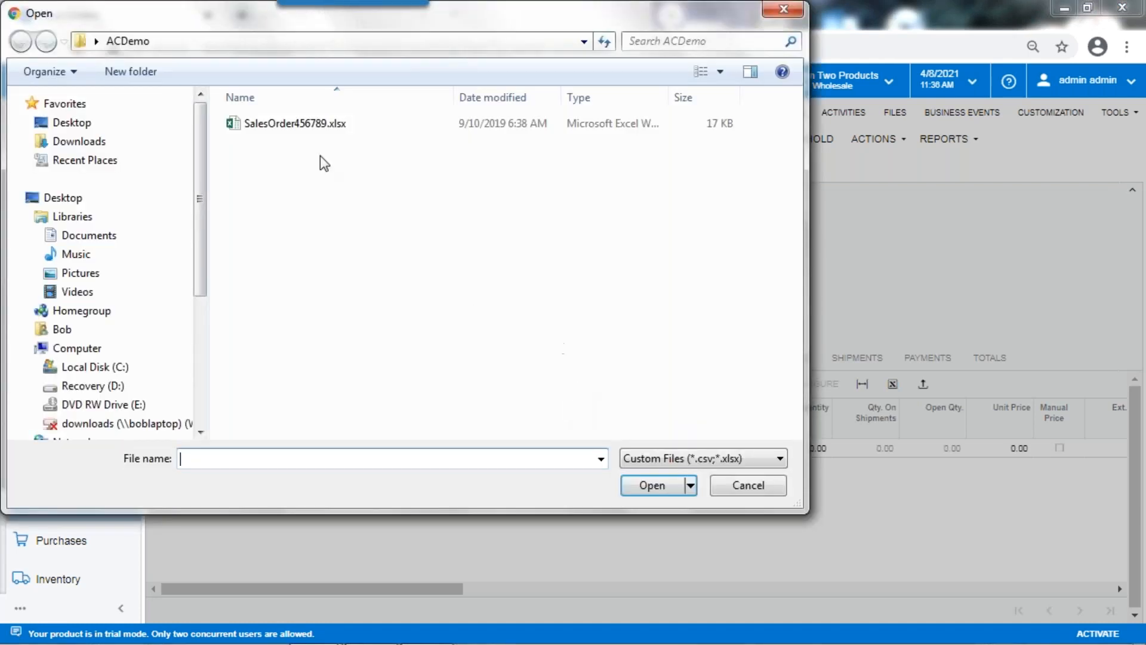
pyautogui.click(262, 125)
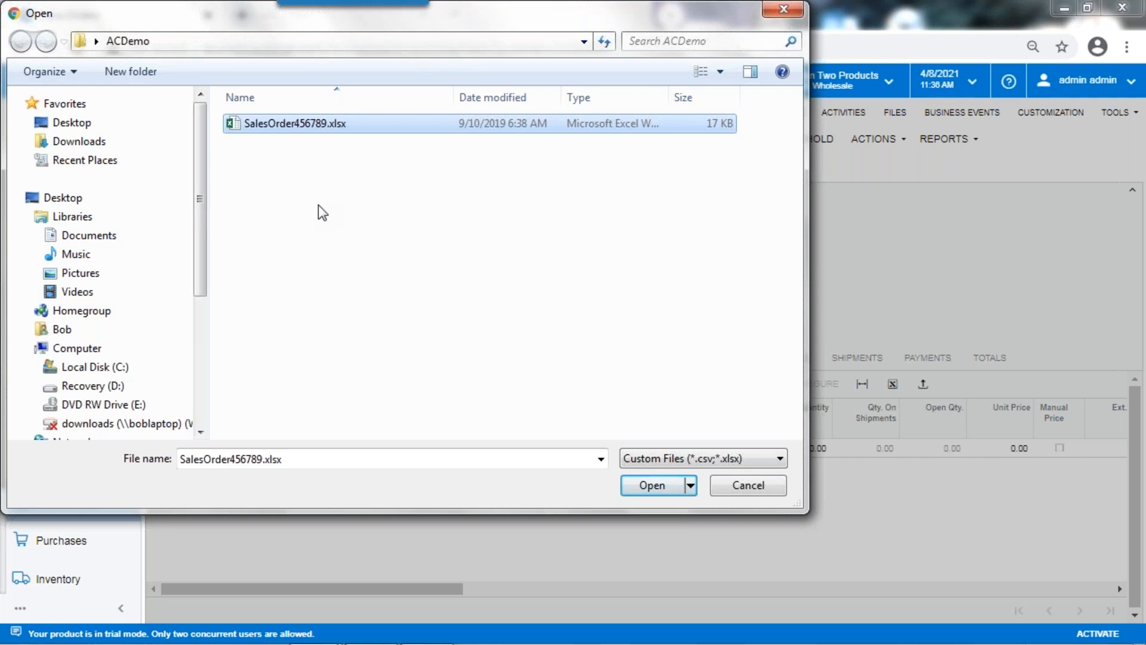
pyautogui.click(662, 486)
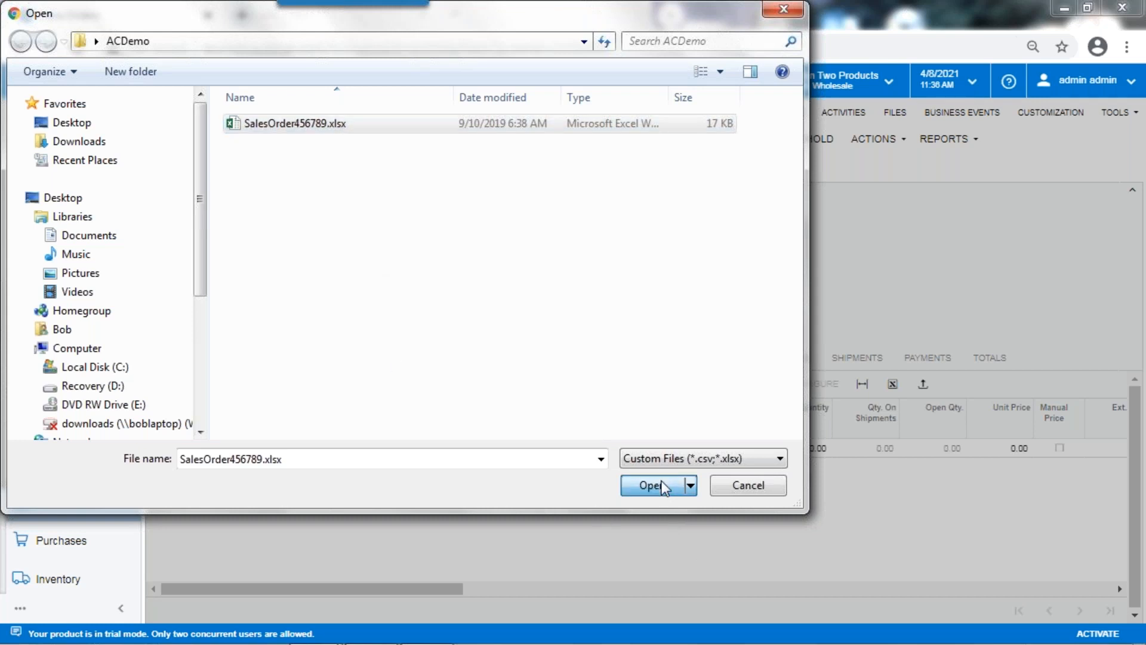
pyautogui.click(746, 389)
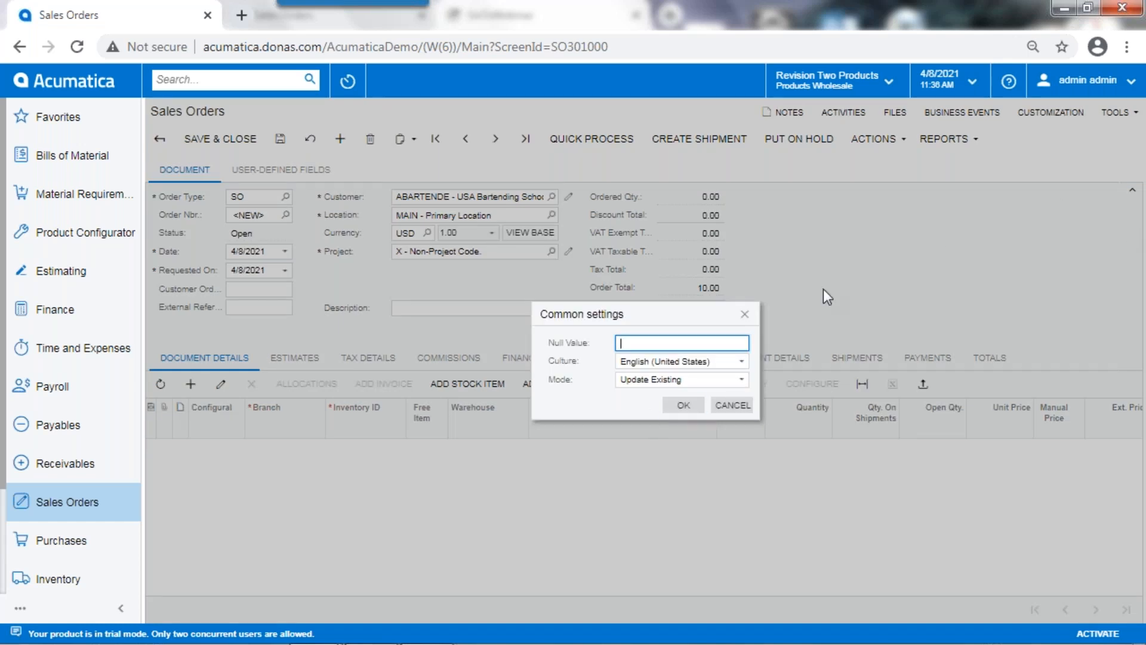
pyautogui.click(683, 405)
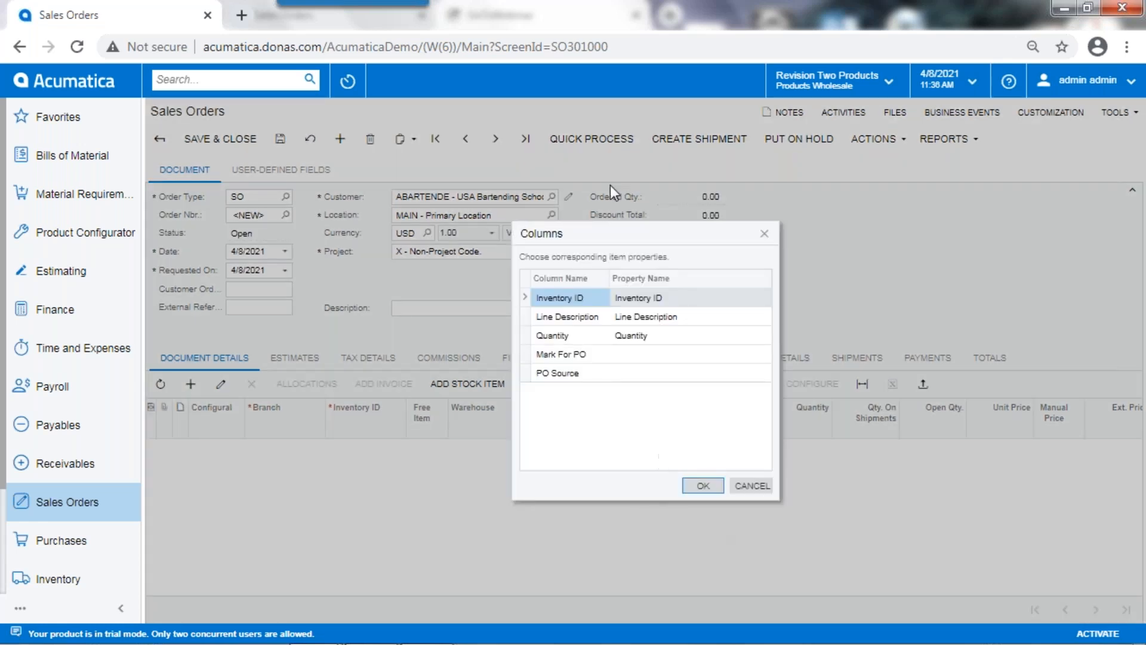
pyautogui.click(703, 486)
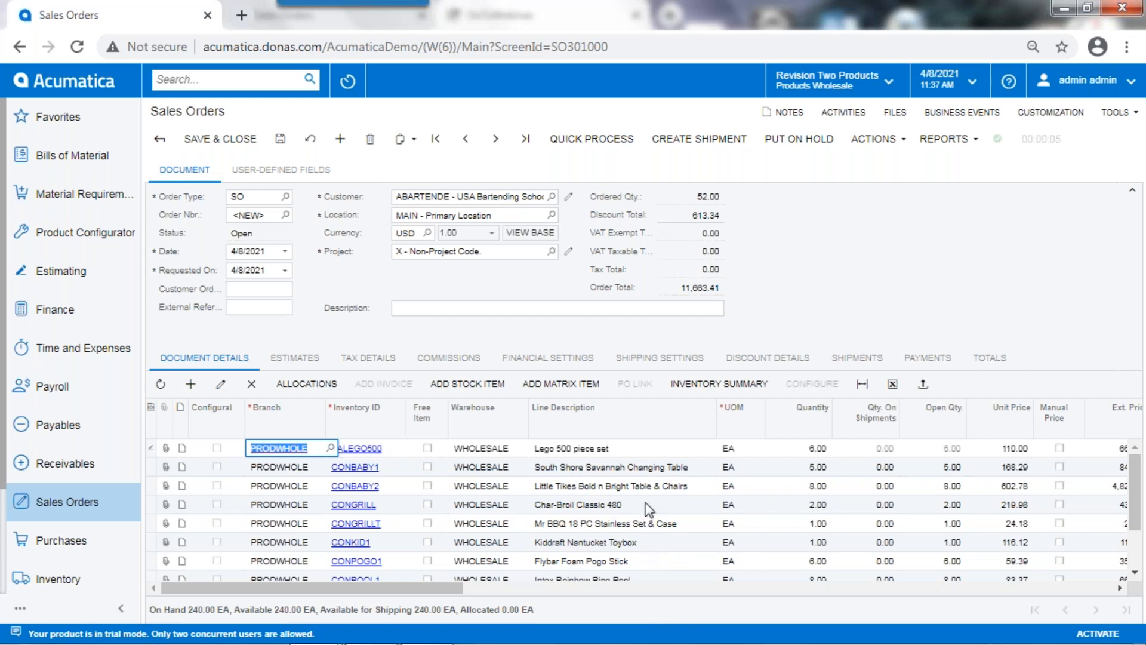
# Step: Open the stock item CONPOOL1 from its order line and examine its price and cost, manufacturing, warehouse and vendor details
pyautogui.scroll(-2, 649, 509)
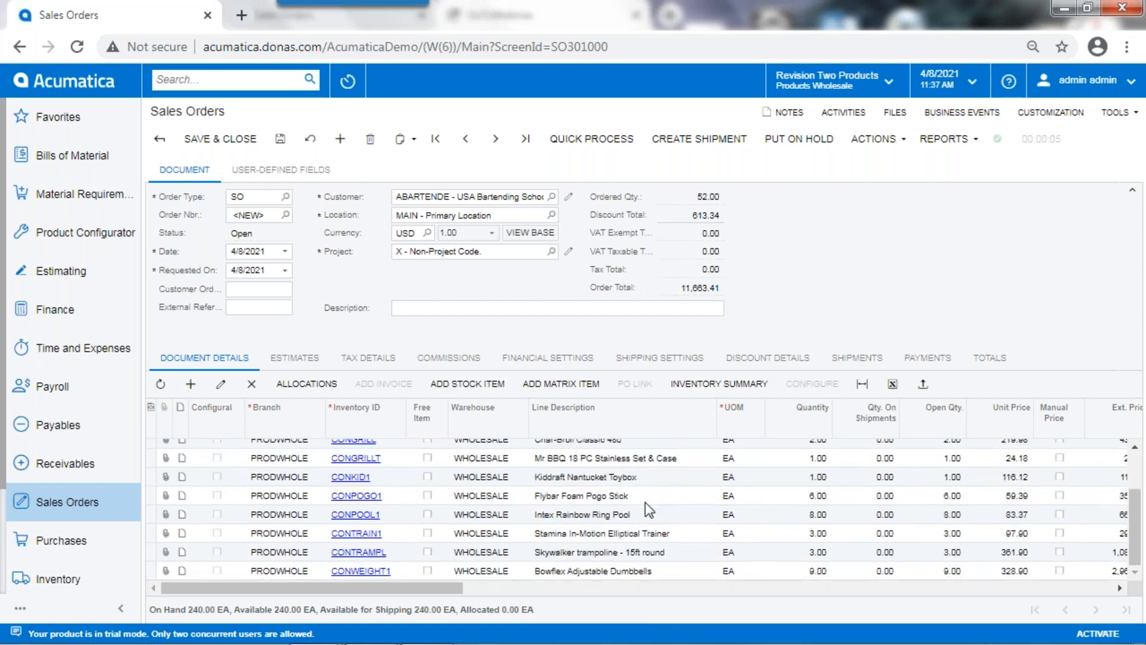
pyautogui.click(357, 517)
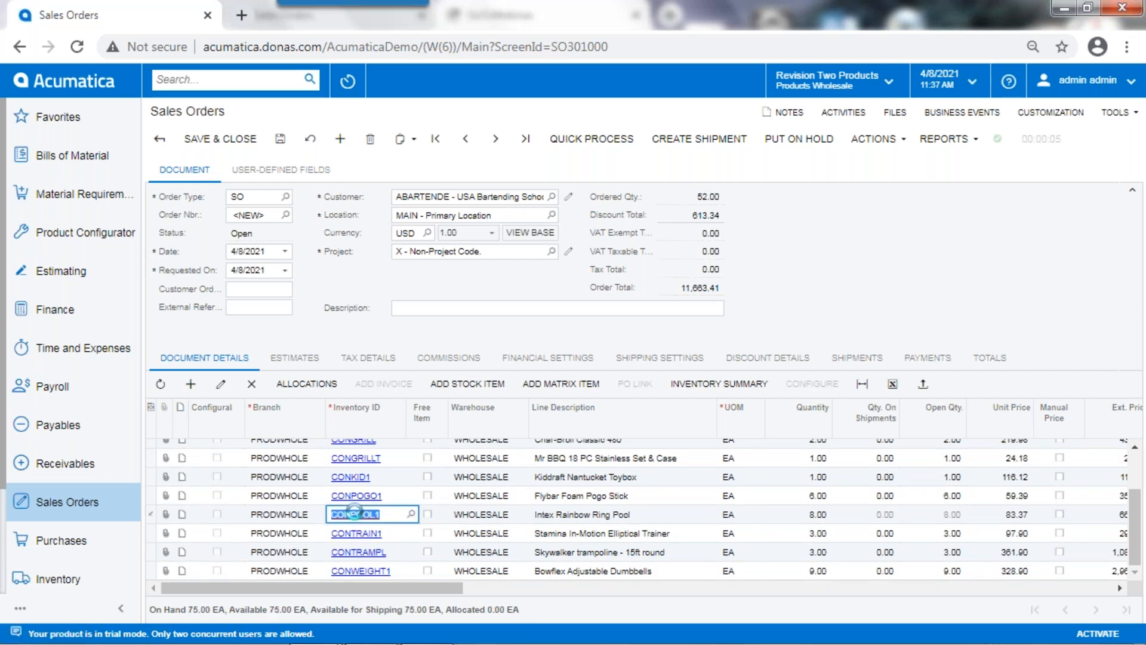
pyautogui.click(355, 514)
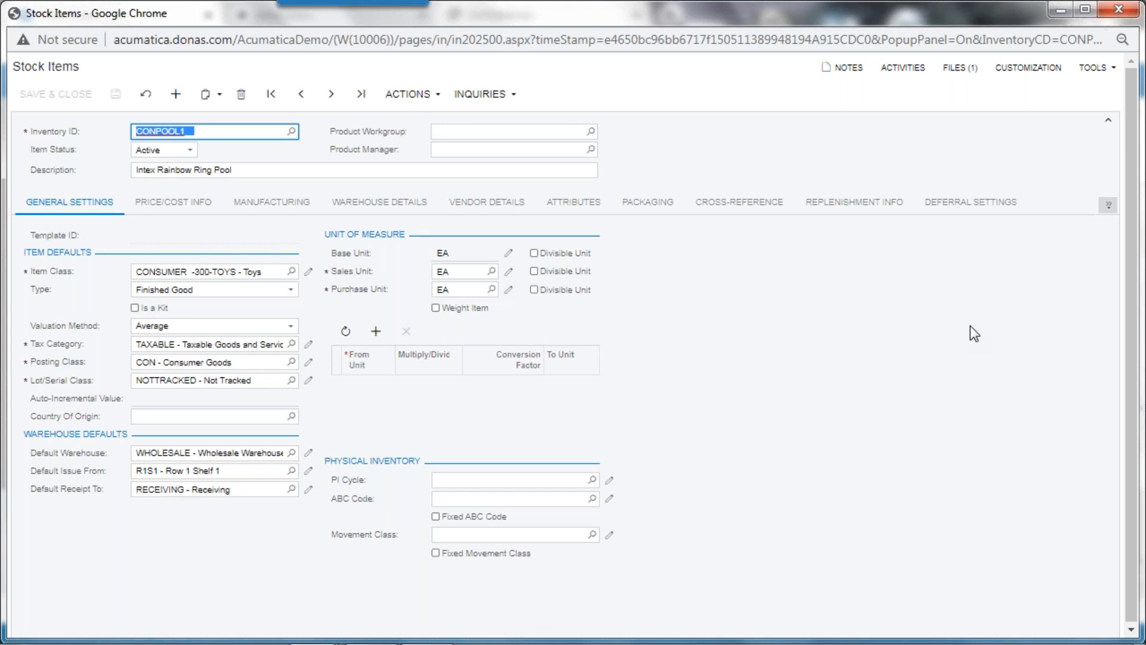
pyautogui.click(172, 203)
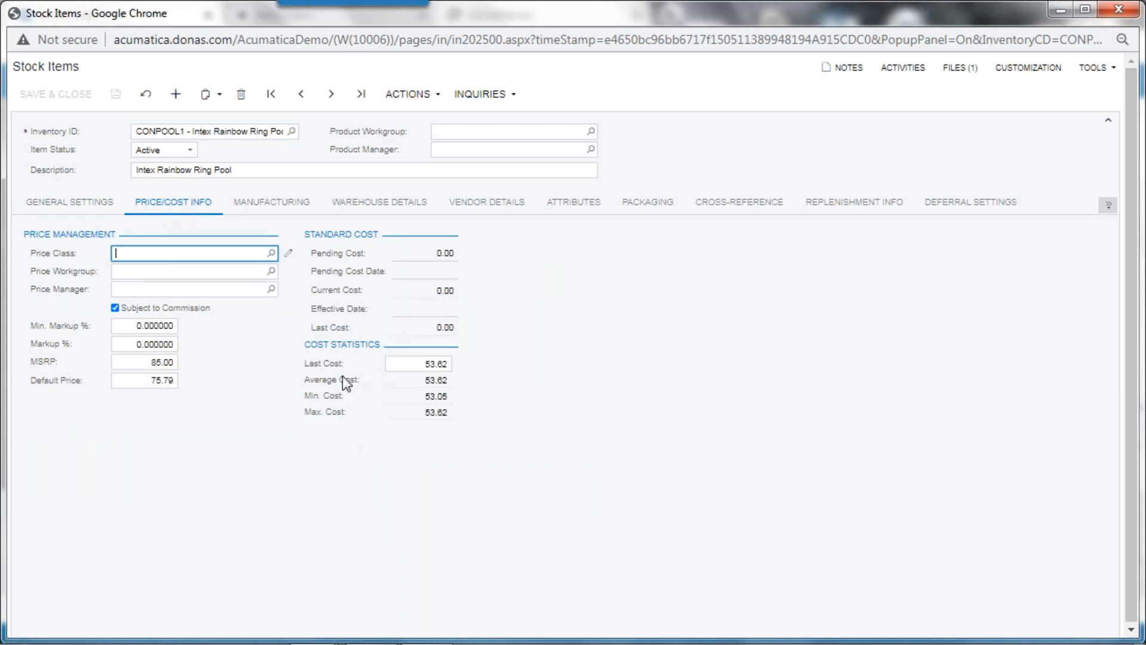
pyautogui.click(261, 209)
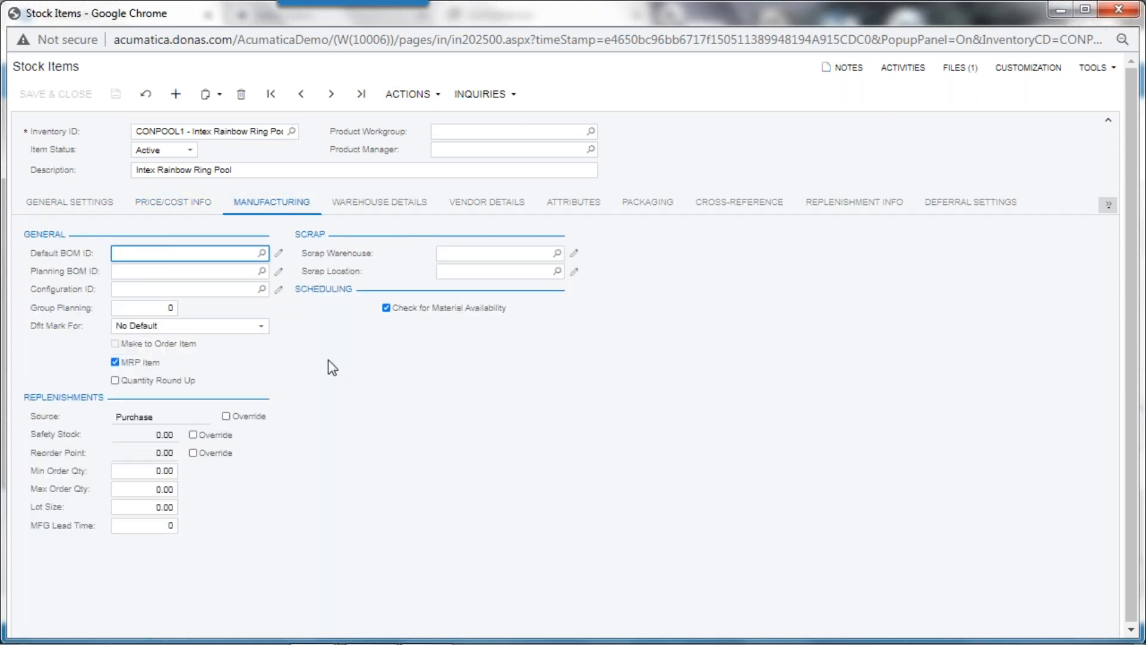
pyautogui.click(392, 209)
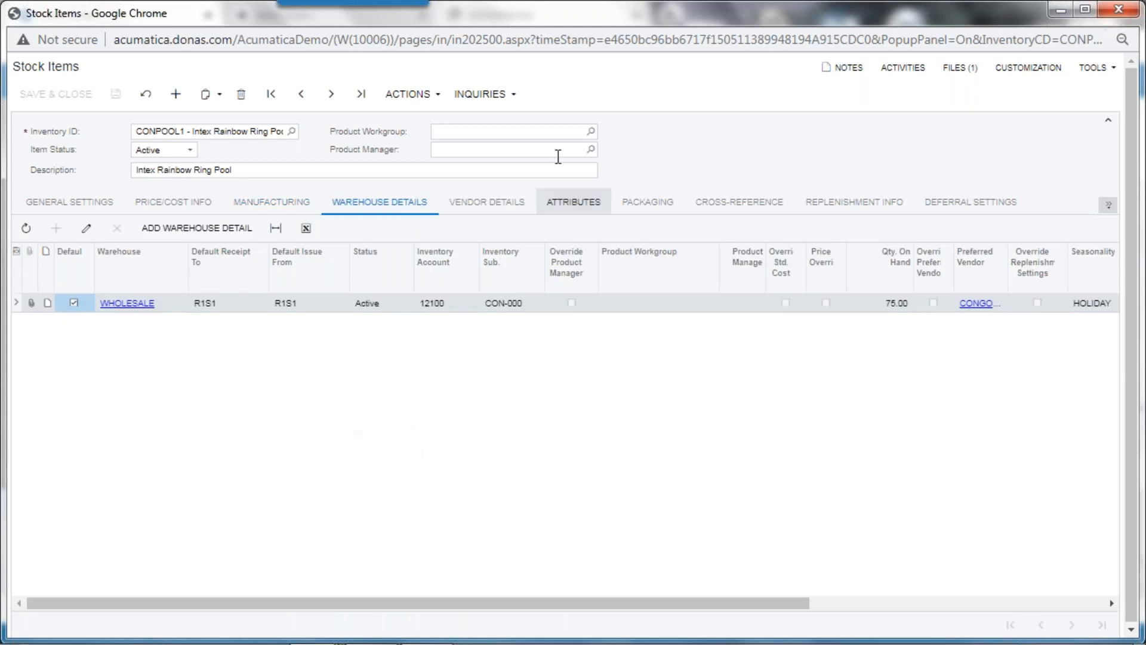
pyautogui.click(507, 209)
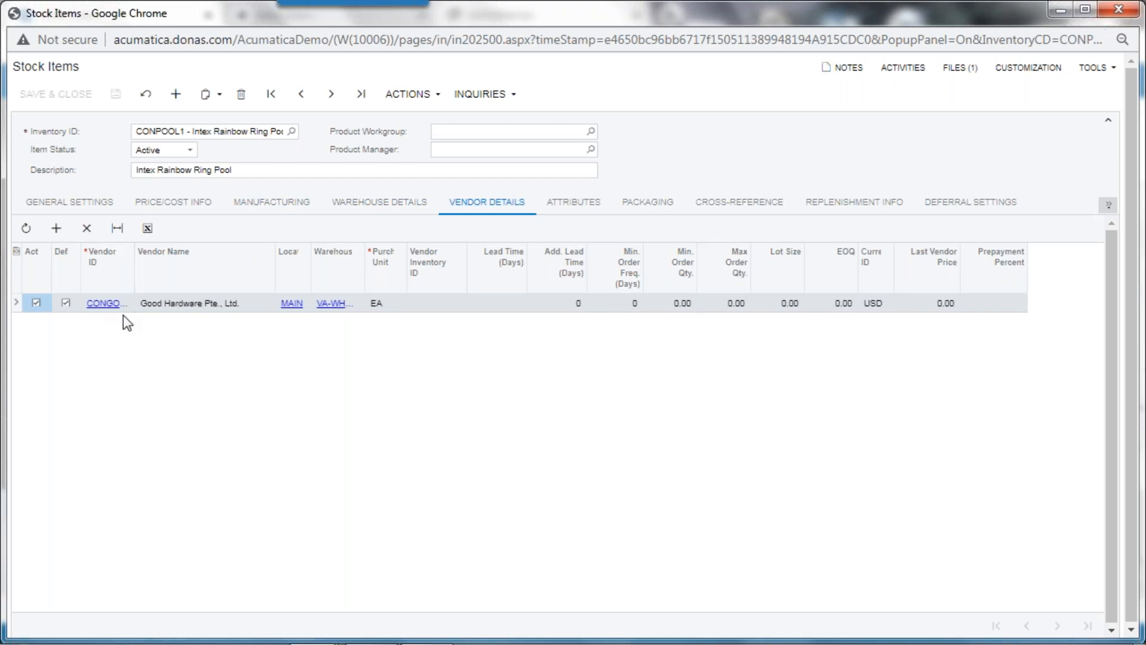
# Step: Examine the stock item's attributes, image and packaging details, and close its window to return to the sales order
pyautogui.click(572, 203)
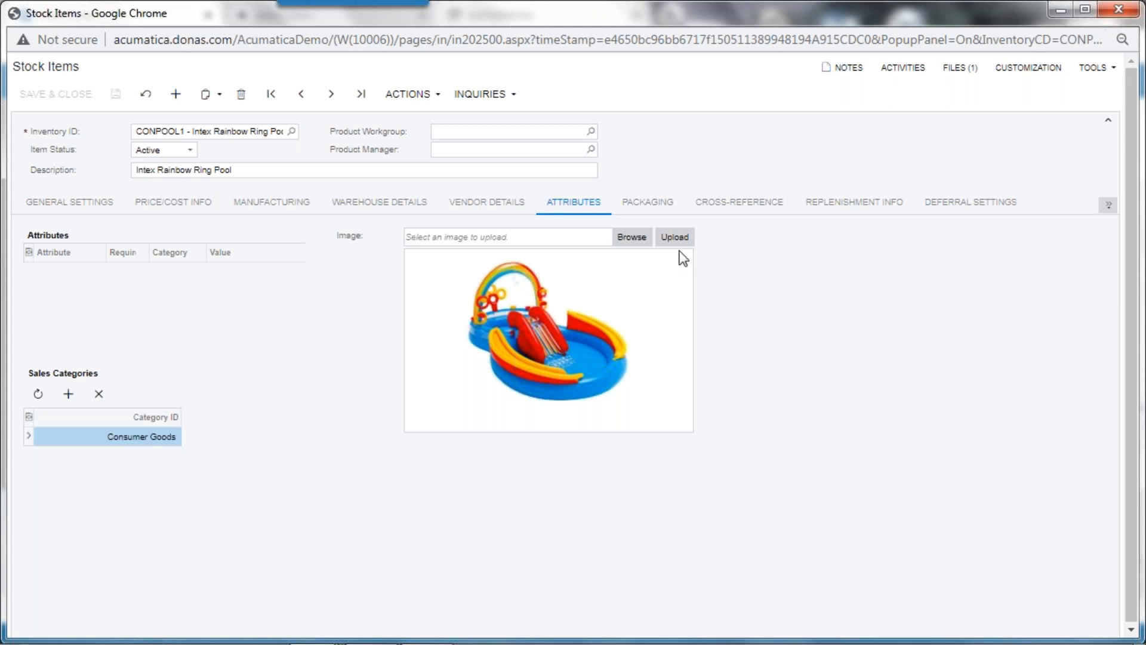
pyautogui.click(648, 202)
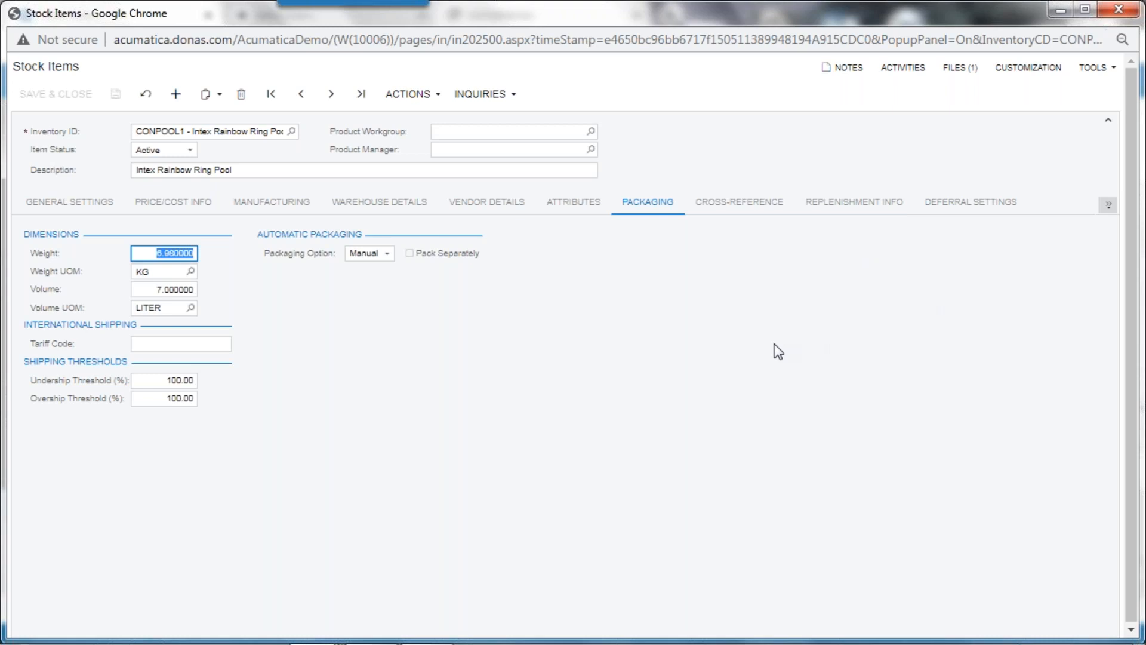
pyautogui.click(1118, 15)
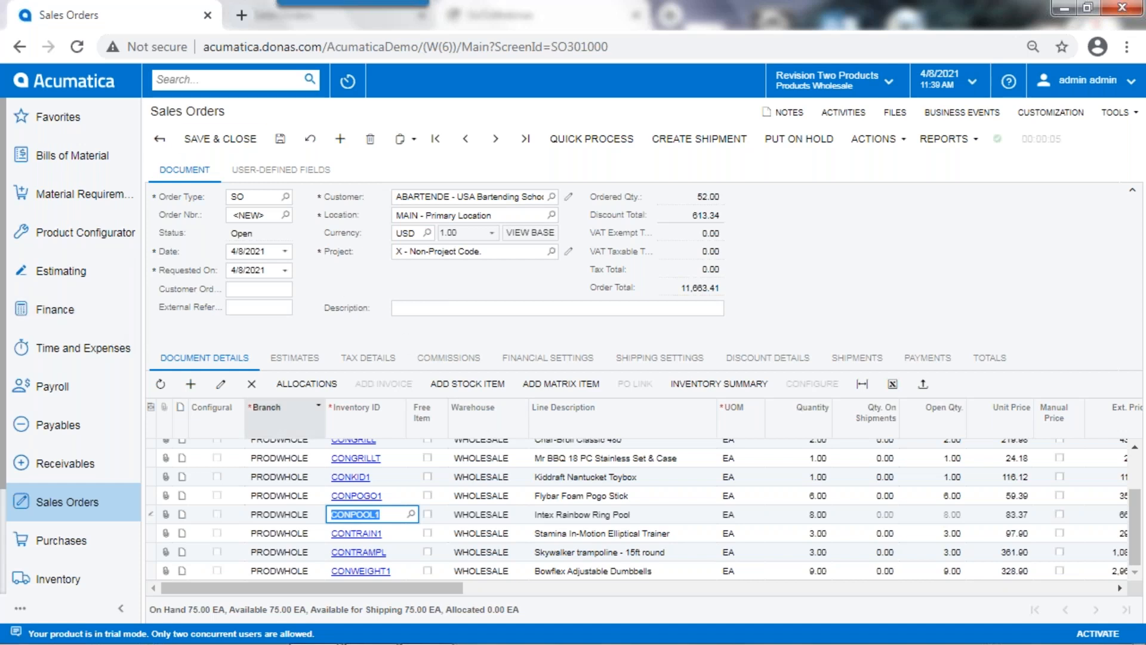
# Step: Save and close the imported order, and start another SO-type sales order for the customer ABARTENDE - USA Bartending School
pyautogui.click(208, 141)
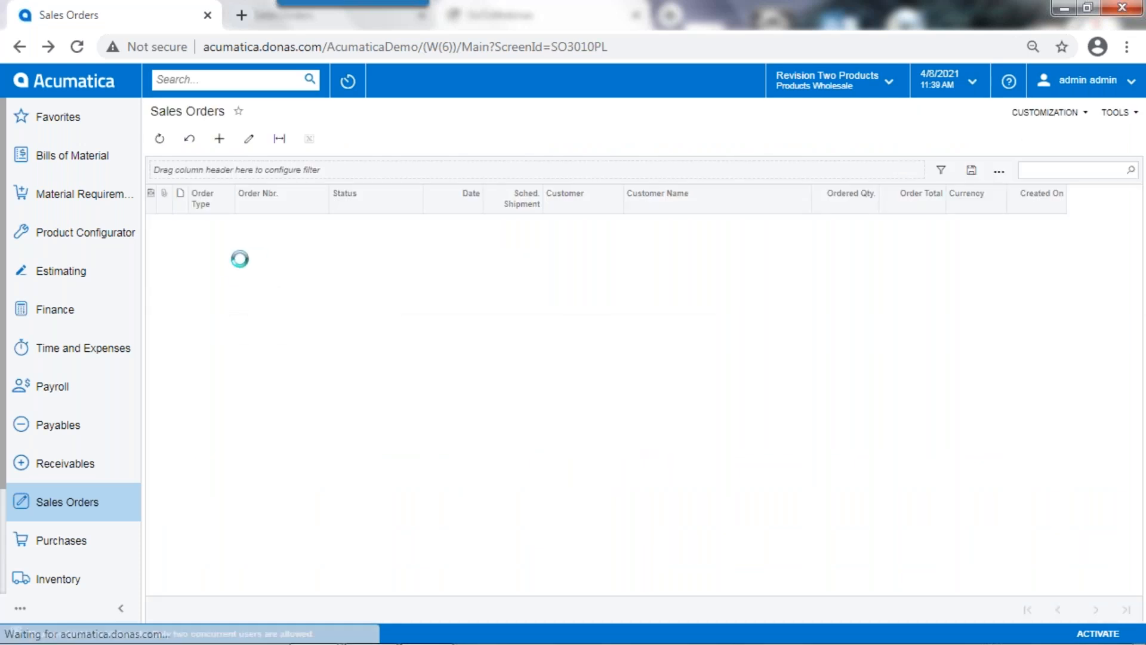
pyautogui.click(219, 139)
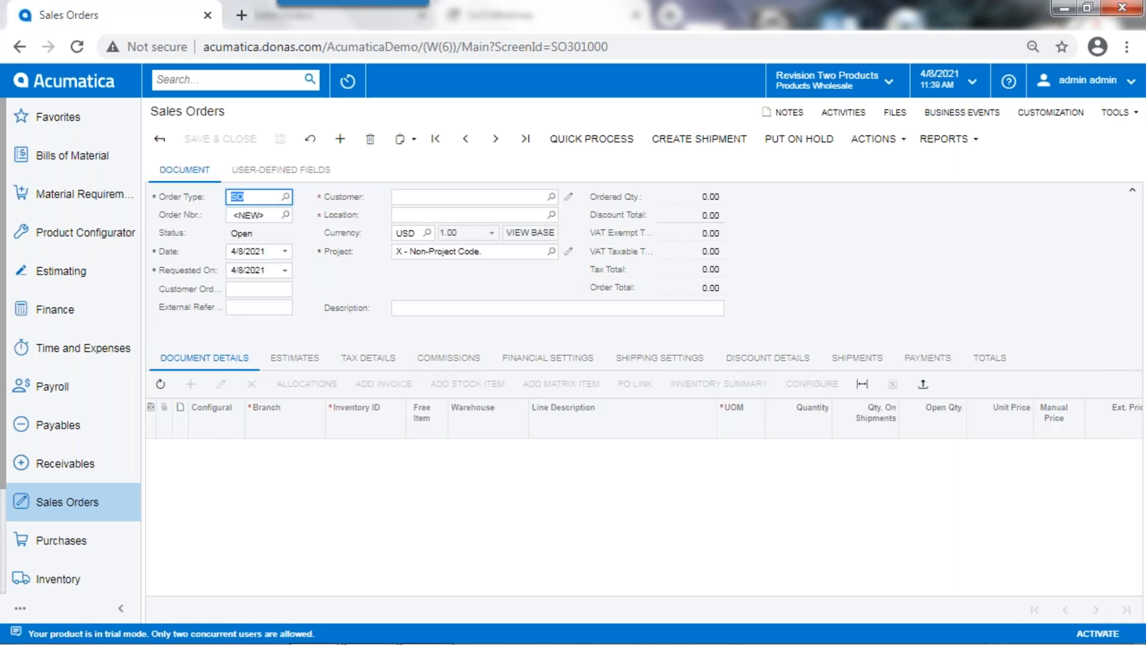
pyautogui.click(422, 196)
pyautogui.write('usa')
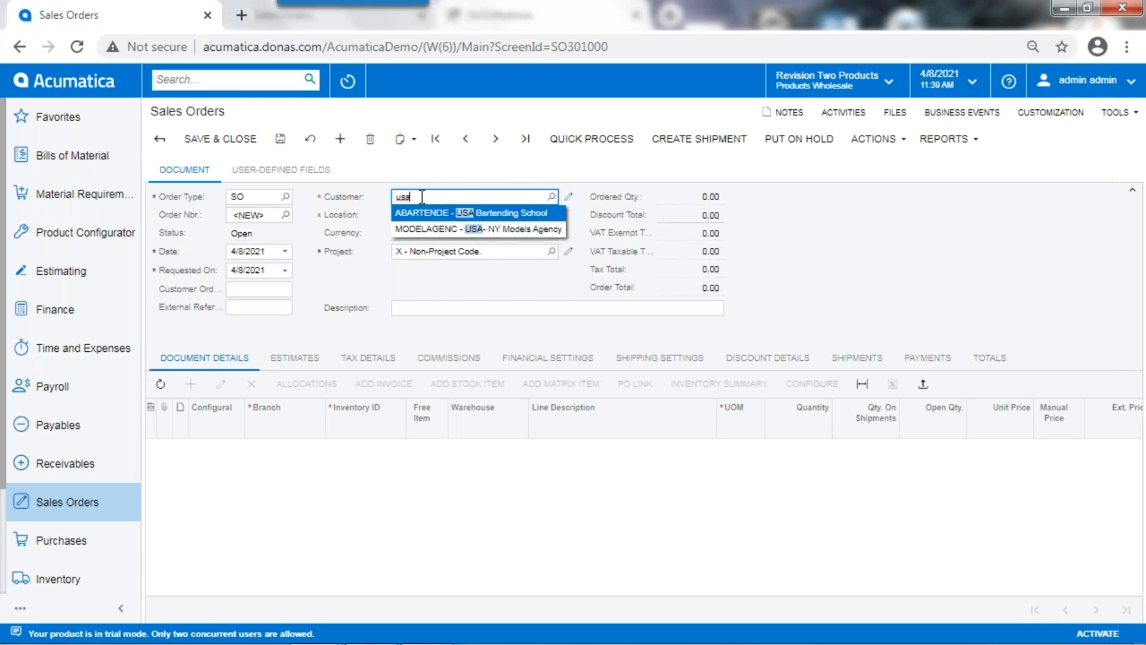
pyautogui.click(433, 213)
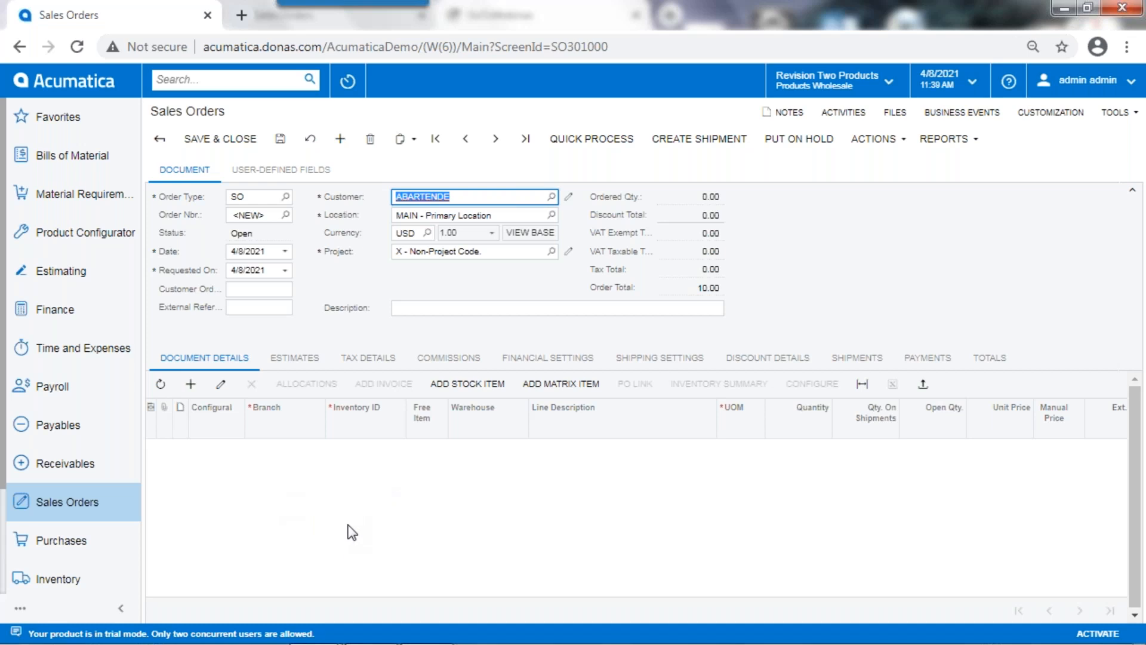
# Step: Add one Acer Laptop Computer and one Lego 500 piece set from the RETAIL warehouse to the order through the inventory lookup
pyautogui.click(473, 383)
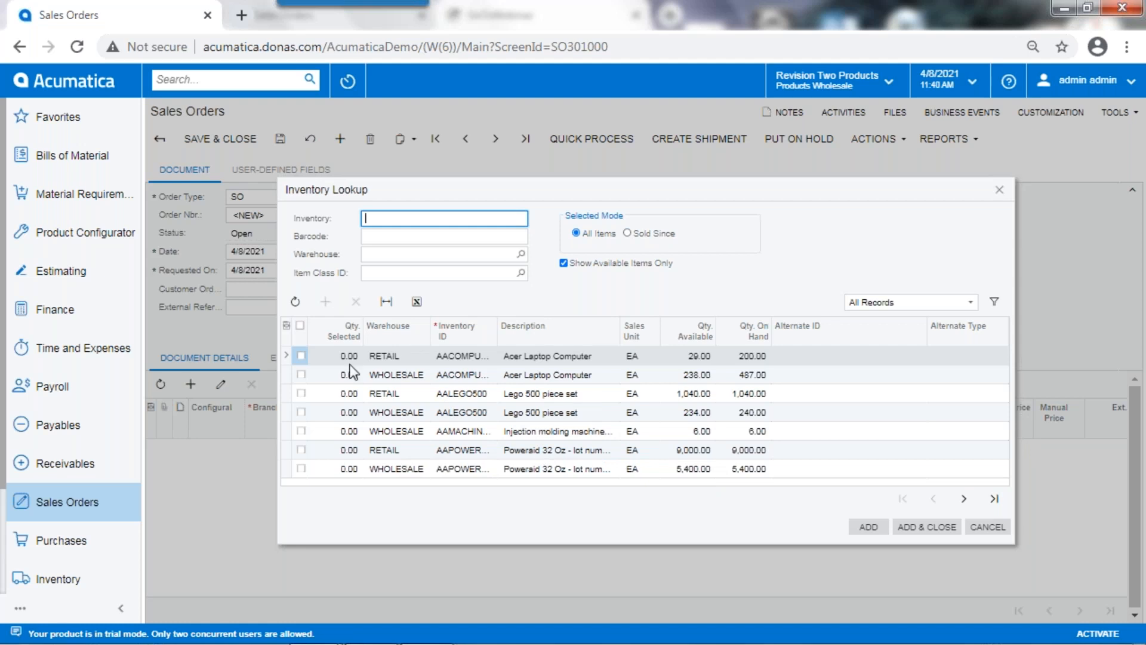
pyautogui.click(300, 356)
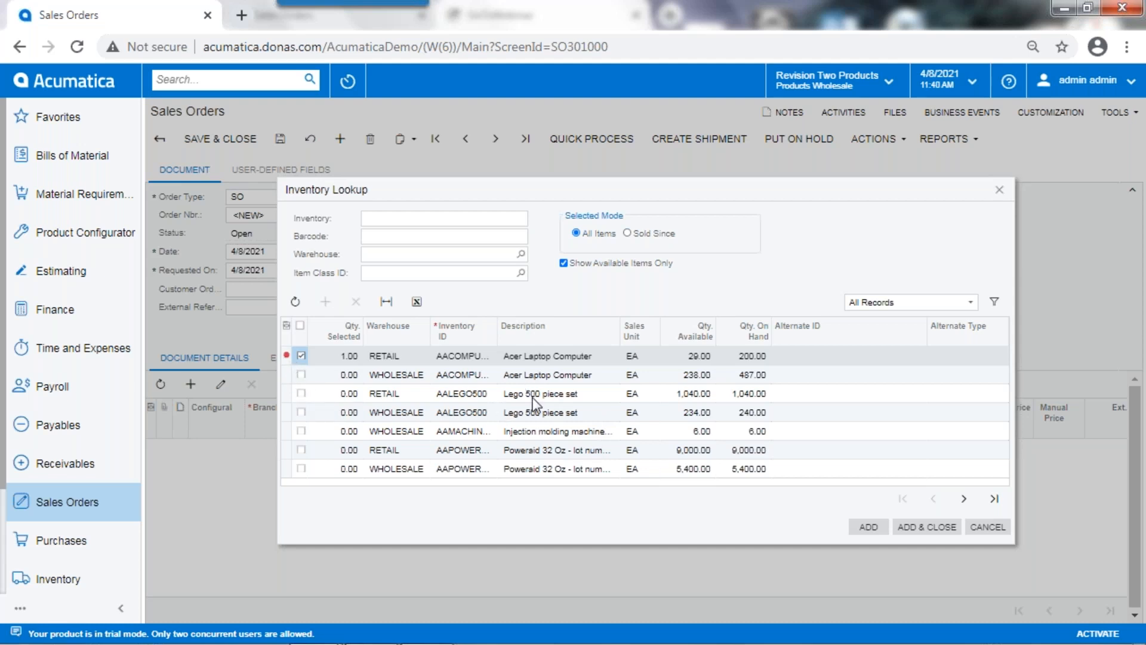
pyautogui.click(300, 393)
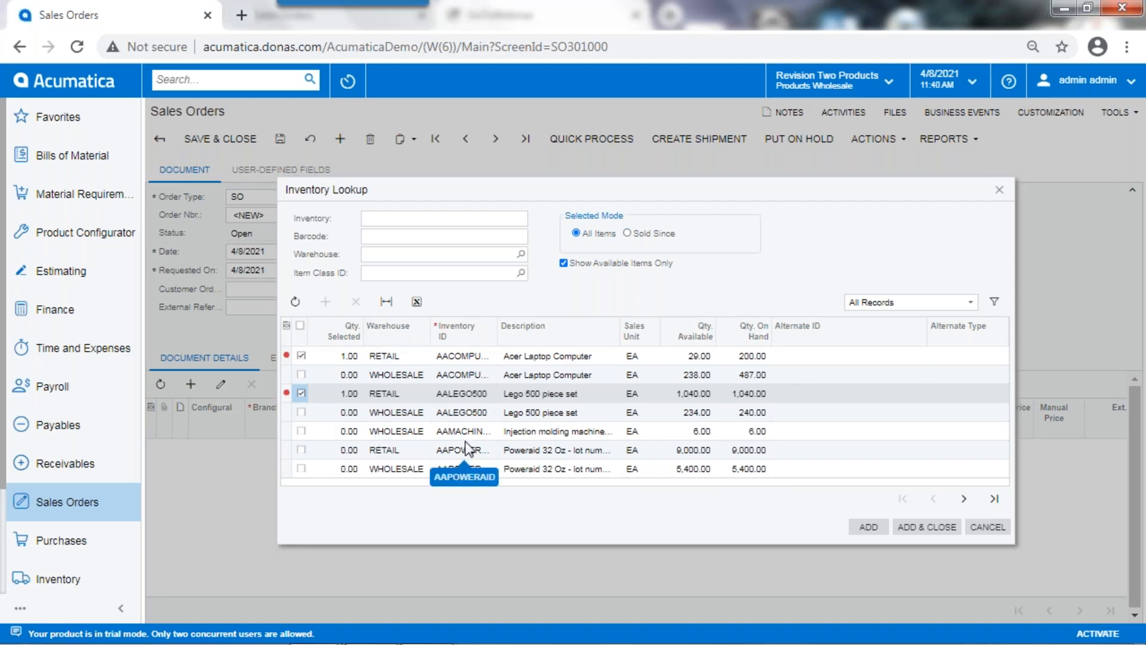
pyautogui.click(927, 527)
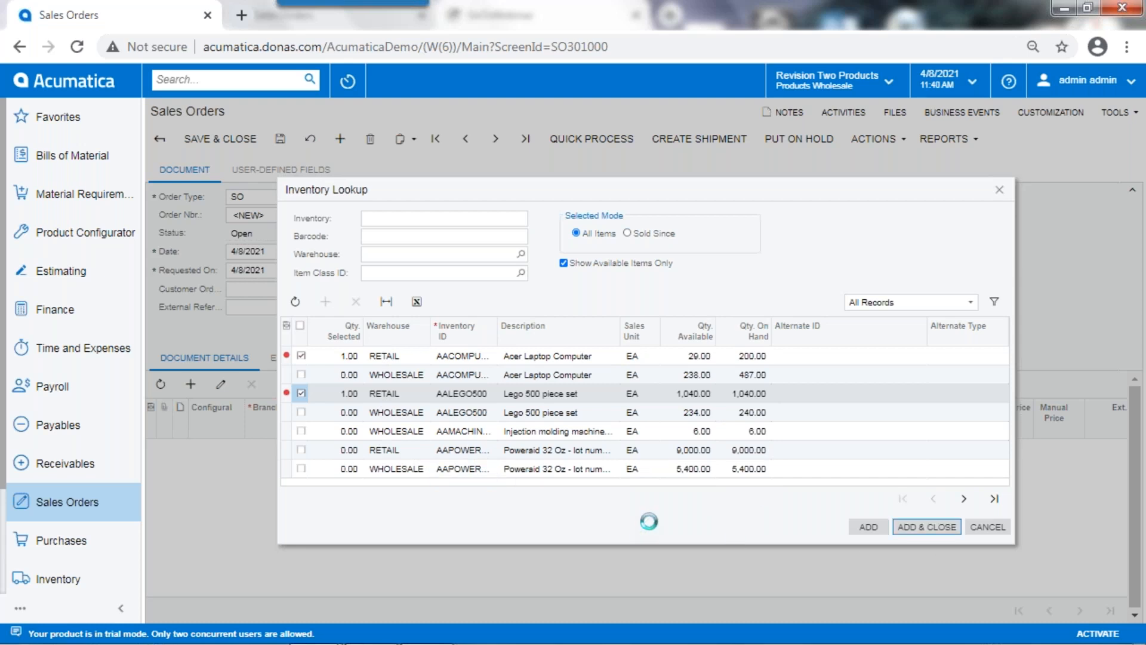
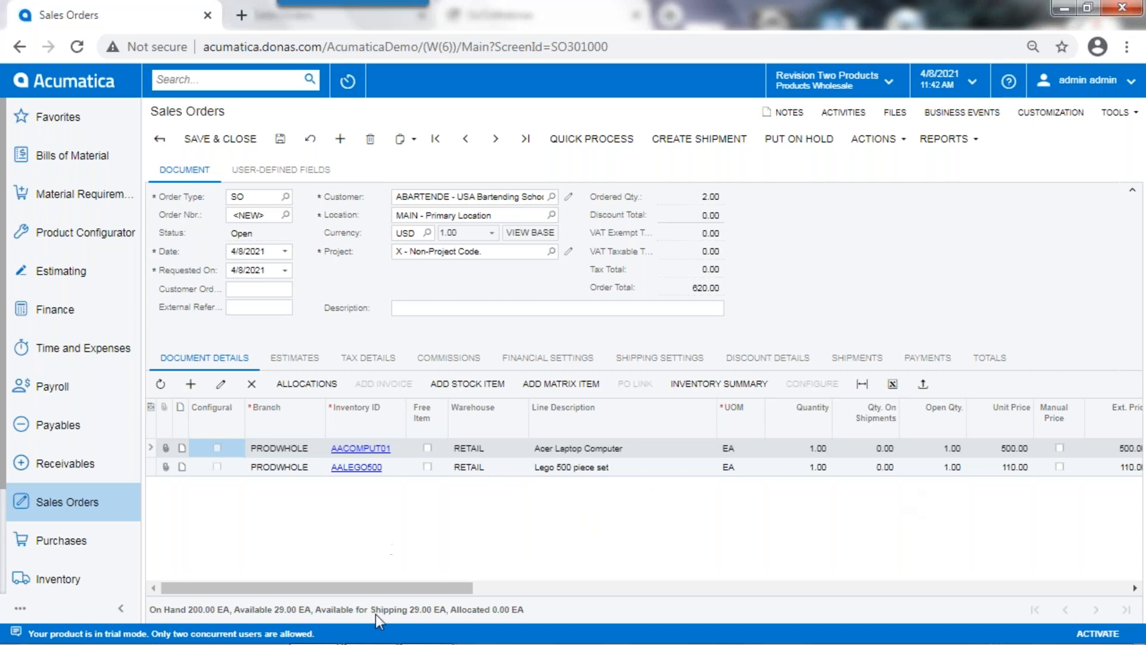
# Step: Discard the unsaved two-line order and start a new SO-type sales order for the customer ABARTENDE - USA Bartending School
pyautogui.moveTo(441, 587); pyautogui.dragTo(263, 579)
pyautogui.moveTo(1053, 411)
pyautogui.mouseDown()
pyautogui.moveTo(573, 430)
pyautogui.moveTo(216, 416)
pyautogui.moveTo(553, 441)
pyautogui.moveTo(907, 424)
pyautogui.moveTo(1097, 429)
pyautogui.moveTo(1058, 419)
pyautogui.mouseUp()
pyautogui.click(340, 141)
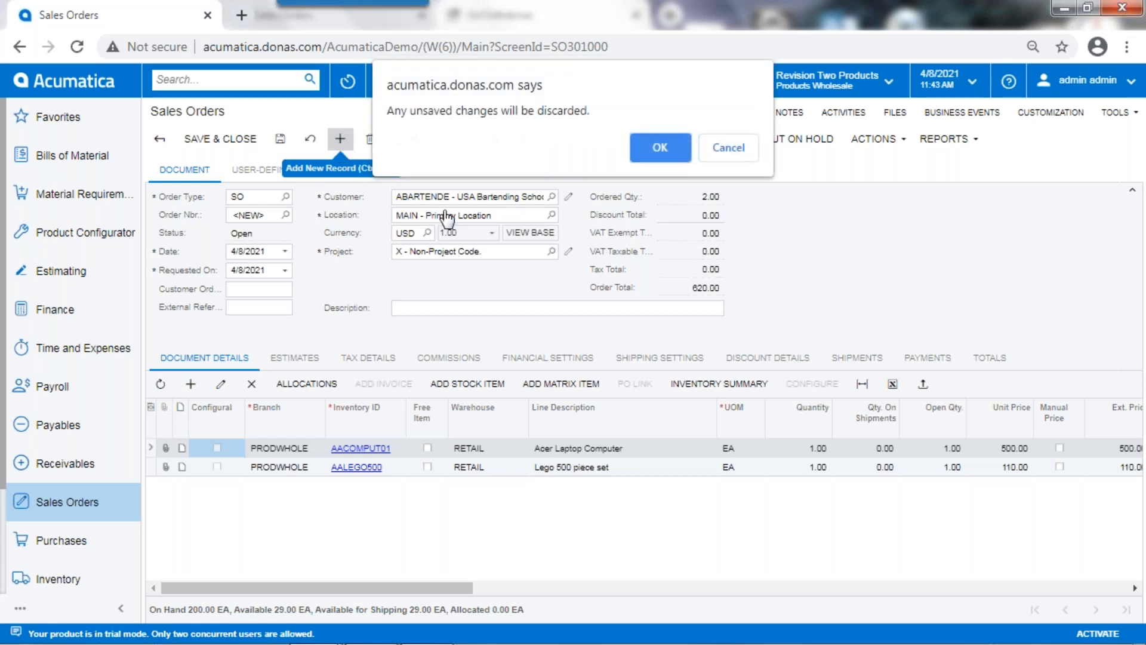
pyautogui.click(657, 148)
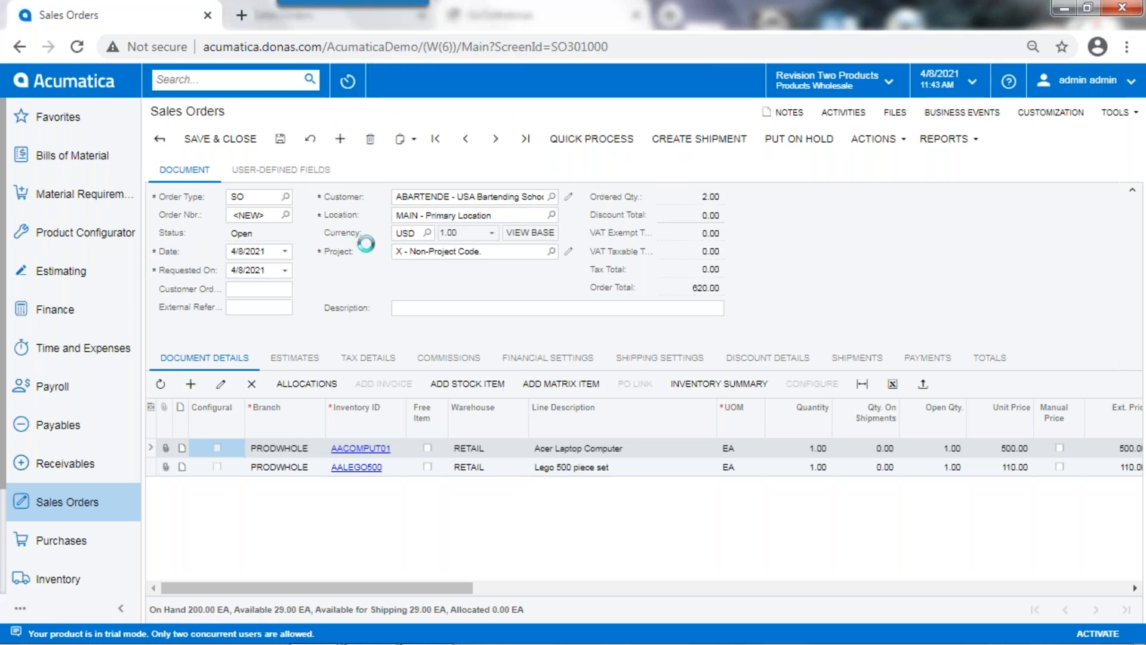
pyautogui.click(440, 195)
pyautogui.write('s')
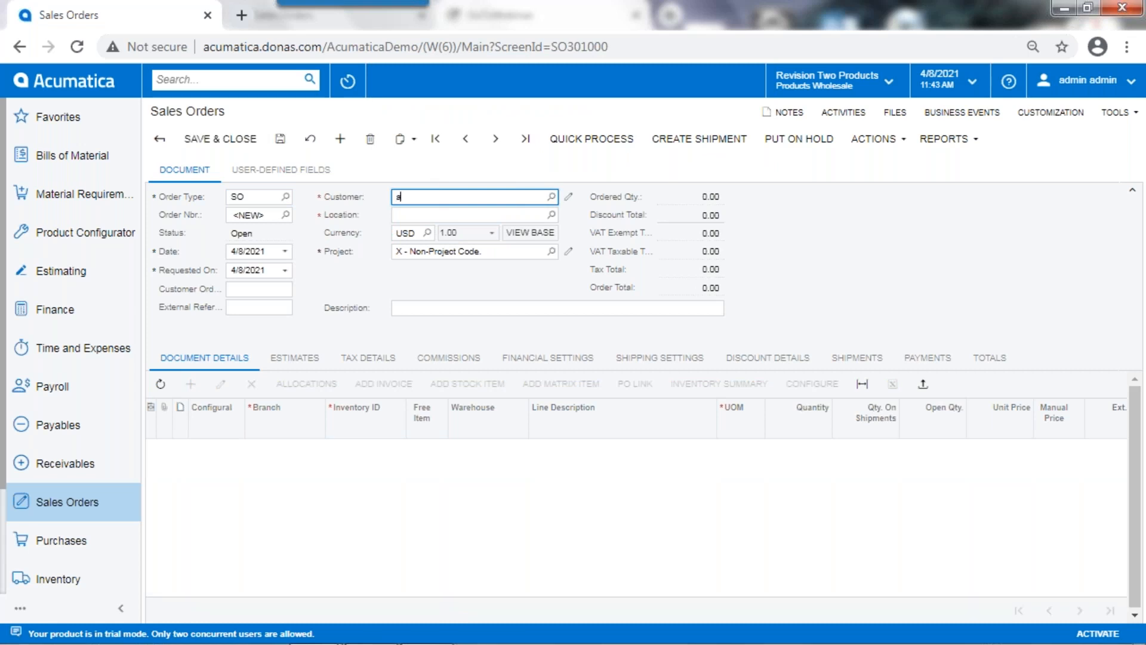
pyautogui.press('BackSpace')
pyautogui.write('usa')
pyautogui.press('Tab')
pyautogui.click(430, 203)
pyautogui.hotkey('ctrl', 'a')
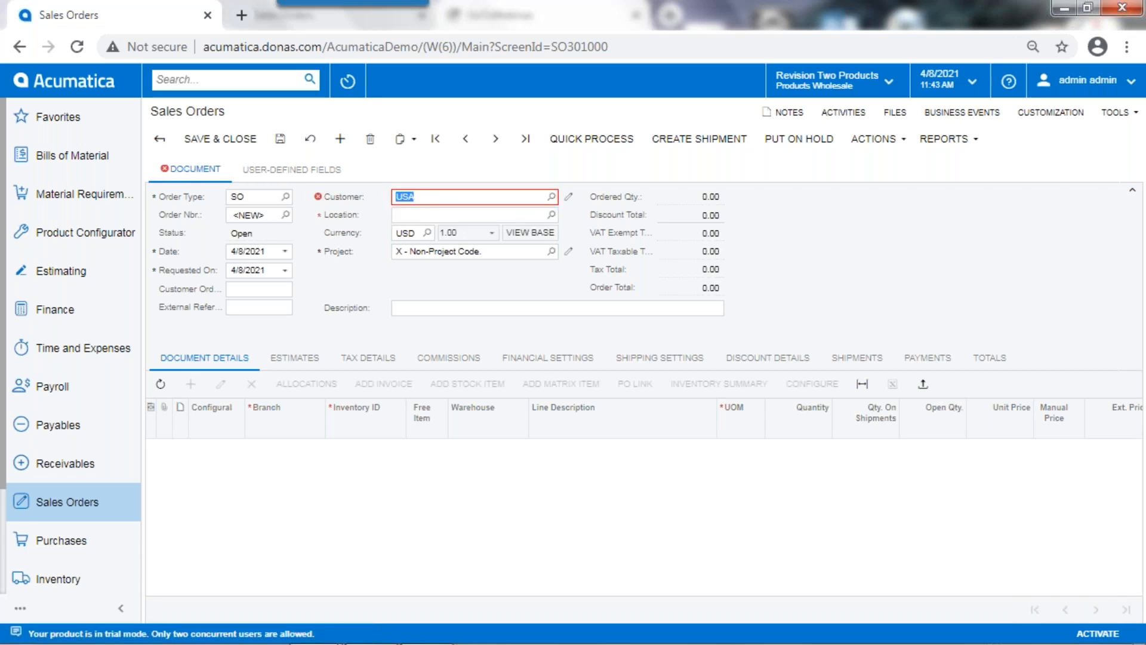
pyautogui.write('usa')
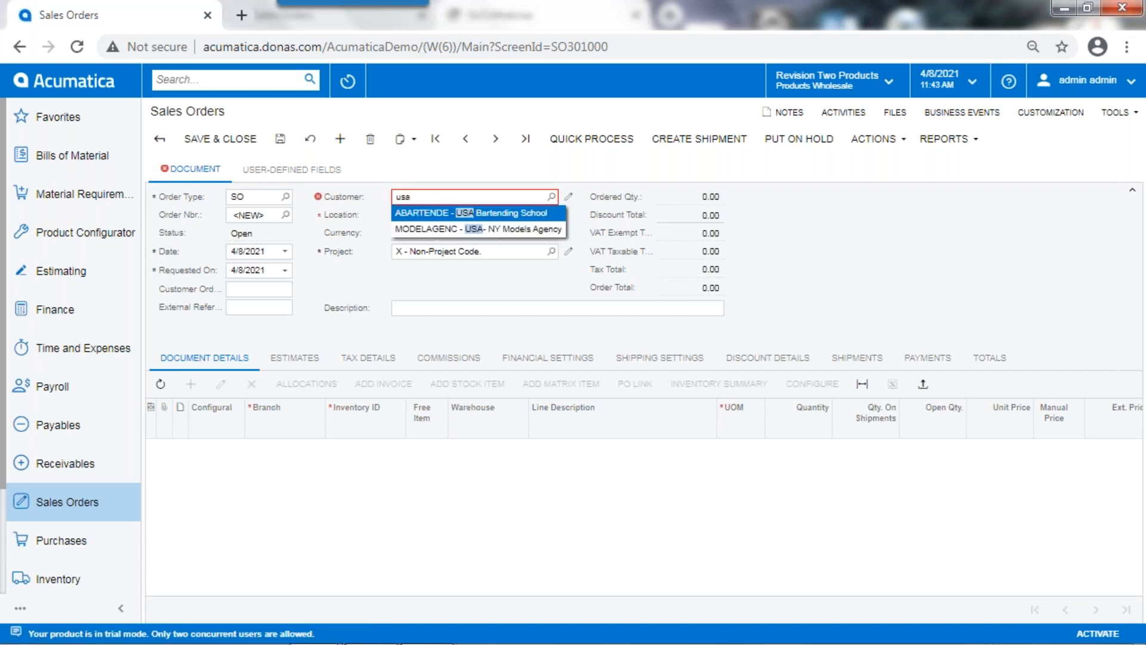
pyautogui.press('Return')
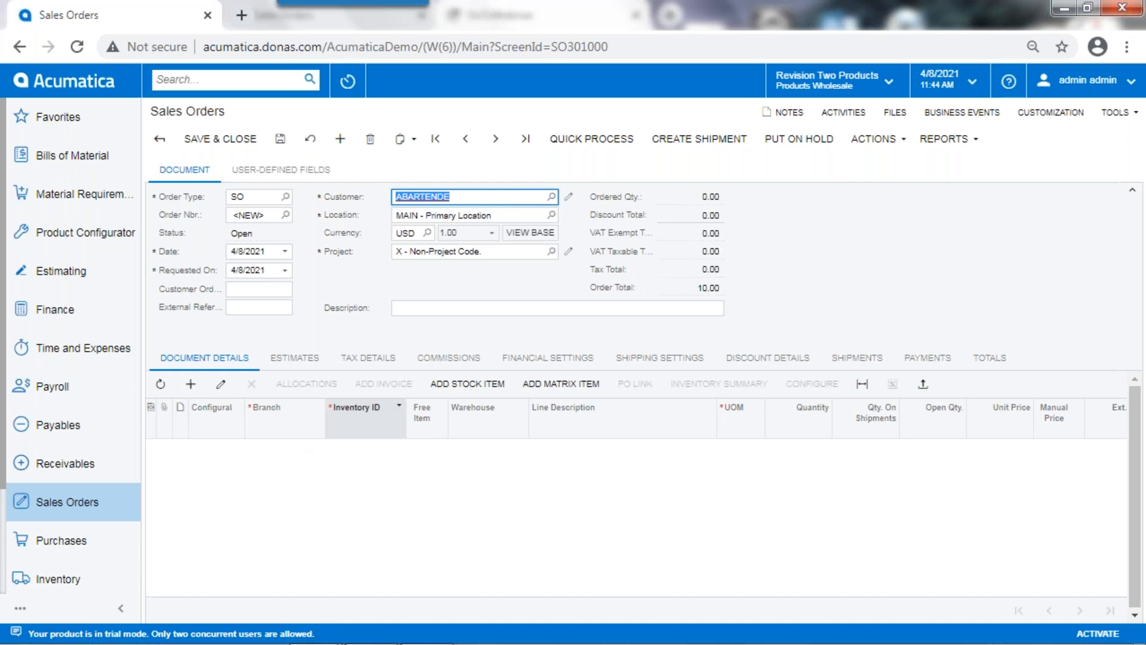
# Step: Add an order line for one Acer Laptop Computer, item AACOMPUT01, under the PRODWHOLE branch
pyautogui.click(378, 401)
pyautogui.click(466, 379)
pyautogui.moveTo(388, 429); pyautogui.dragTo(417, 302)
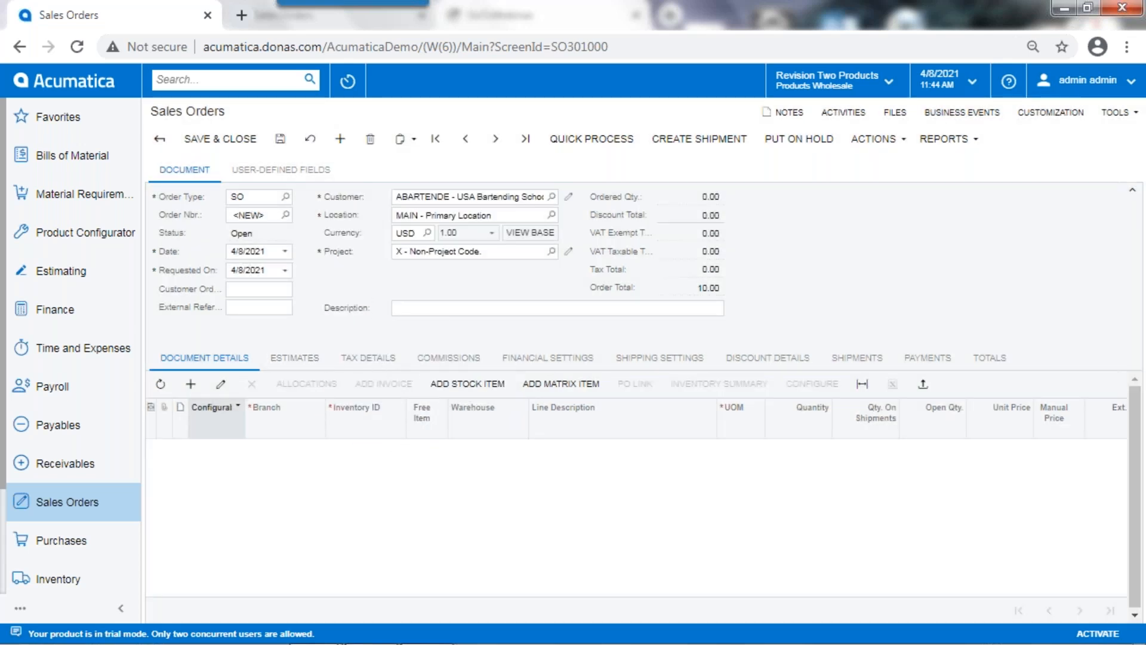
pyautogui.click(191, 384)
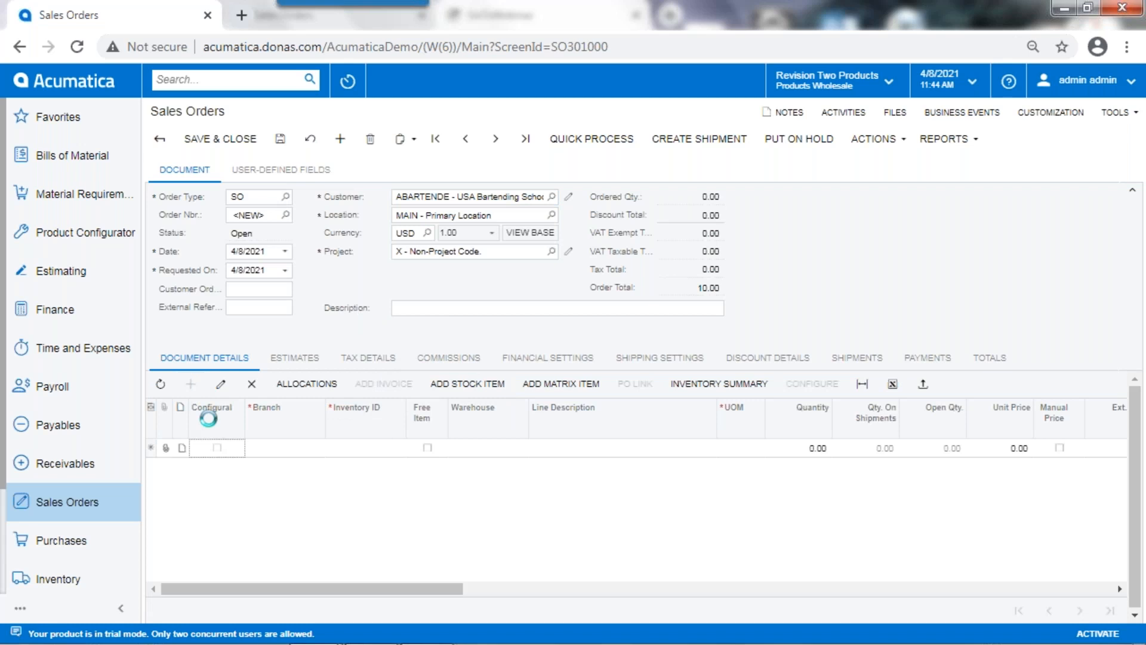
pyautogui.click(358, 449)
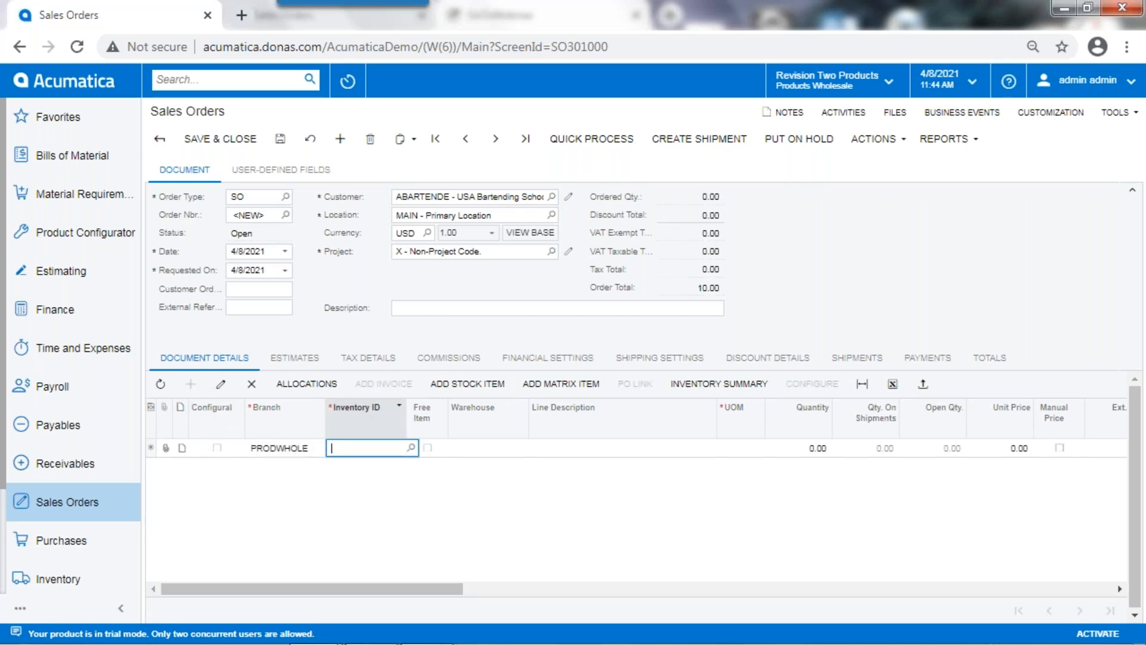
pyautogui.write('ace')
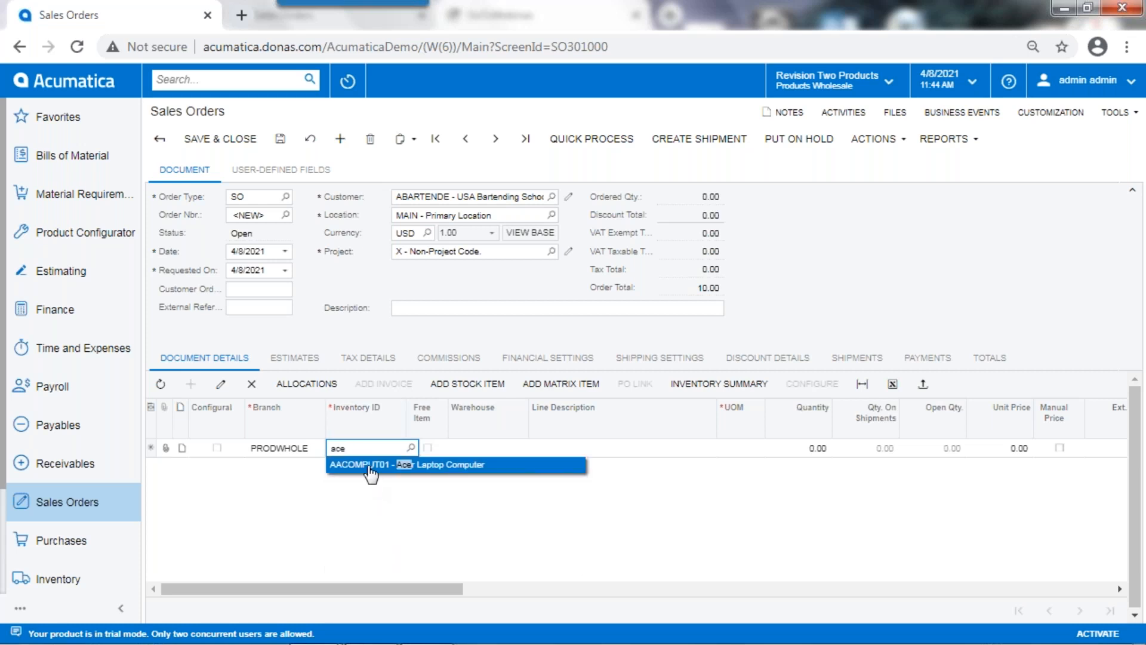
pyautogui.click(374, 466)
pyautogui.click(821, 448)
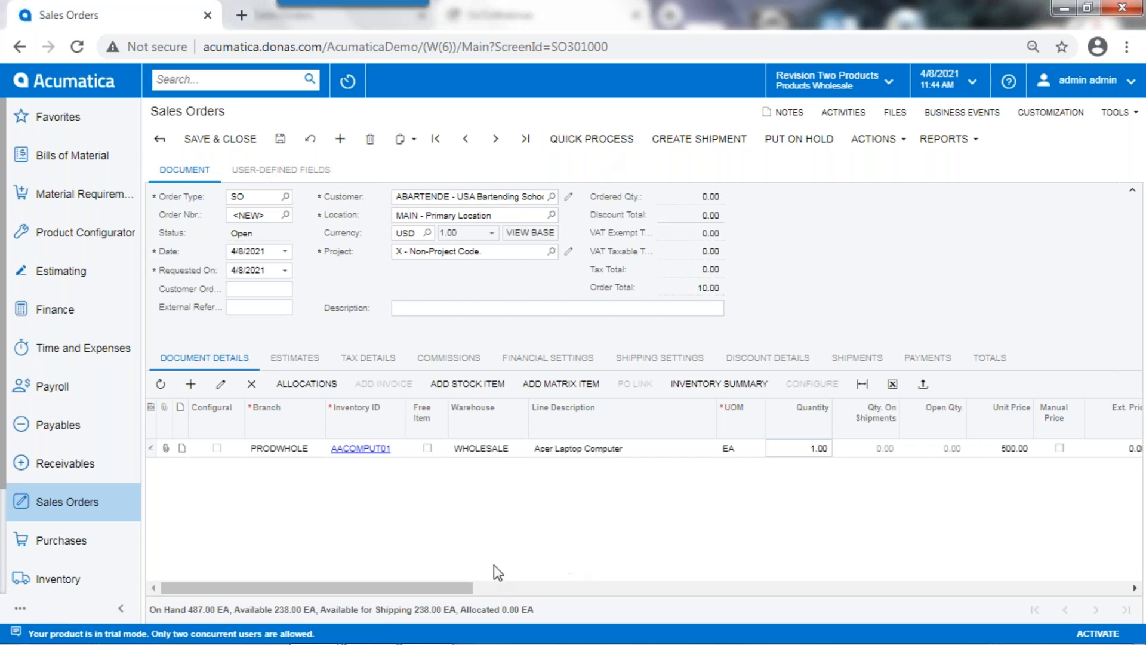
# Step: Shop for carrier rates in the order's shipping settings and choose UPSGROUND - UPS Ground as the shipping method
pyautogui.click(656, 358)
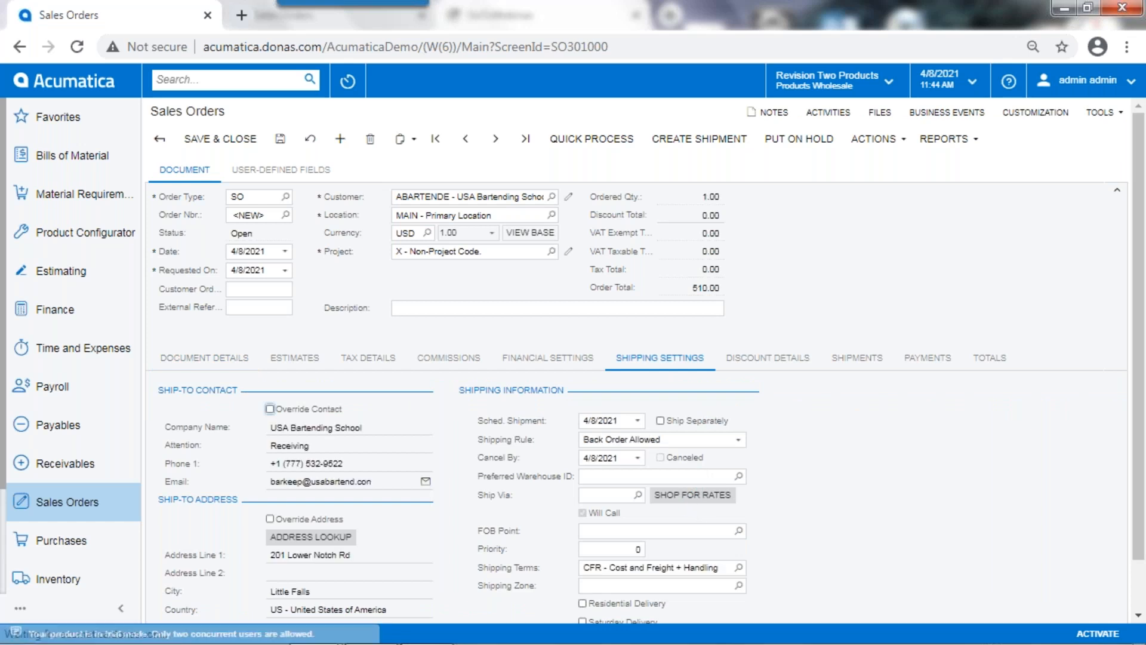
pyautogui.click(693, 496)
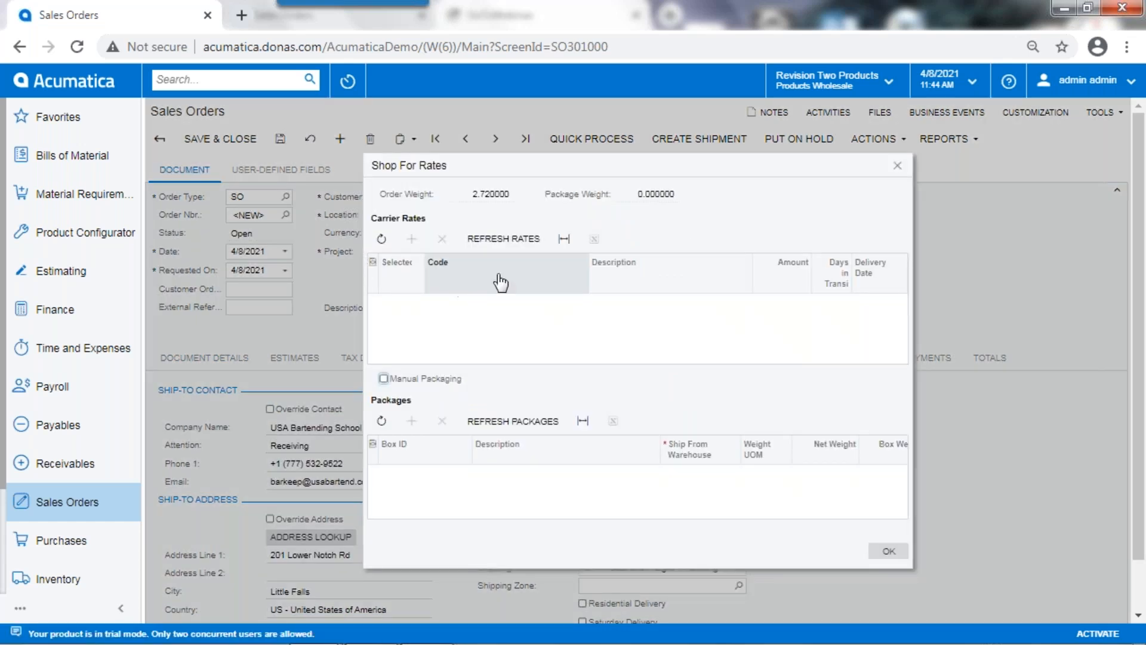
pyautogui.click(503, 239)
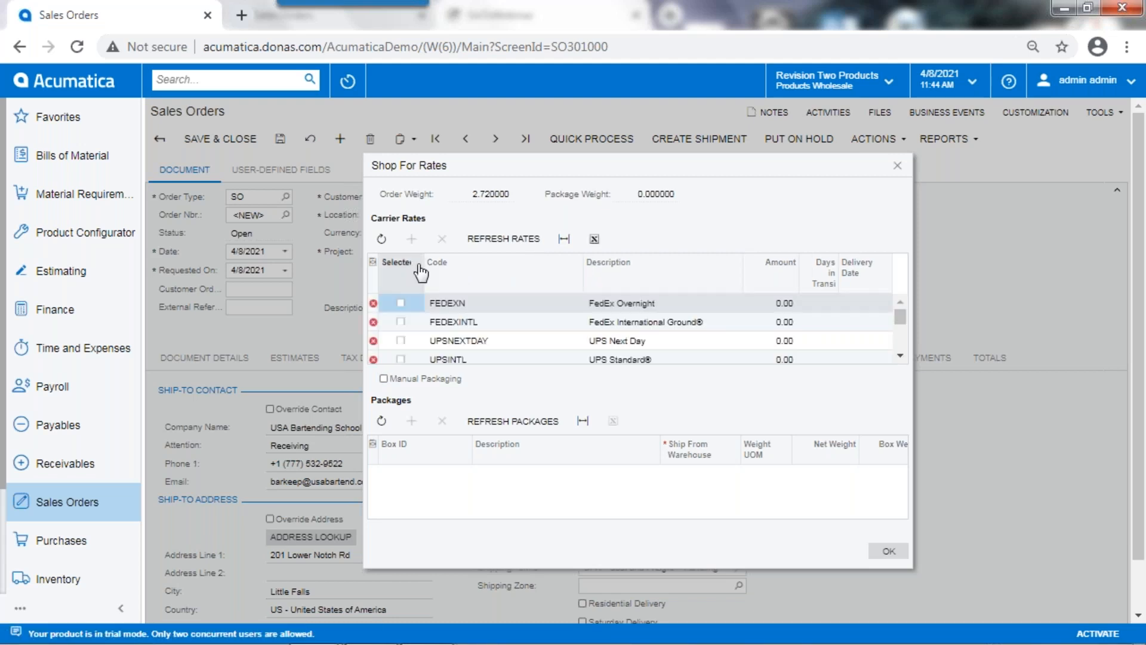
pyautogui.scroll(-3, 494, 331)
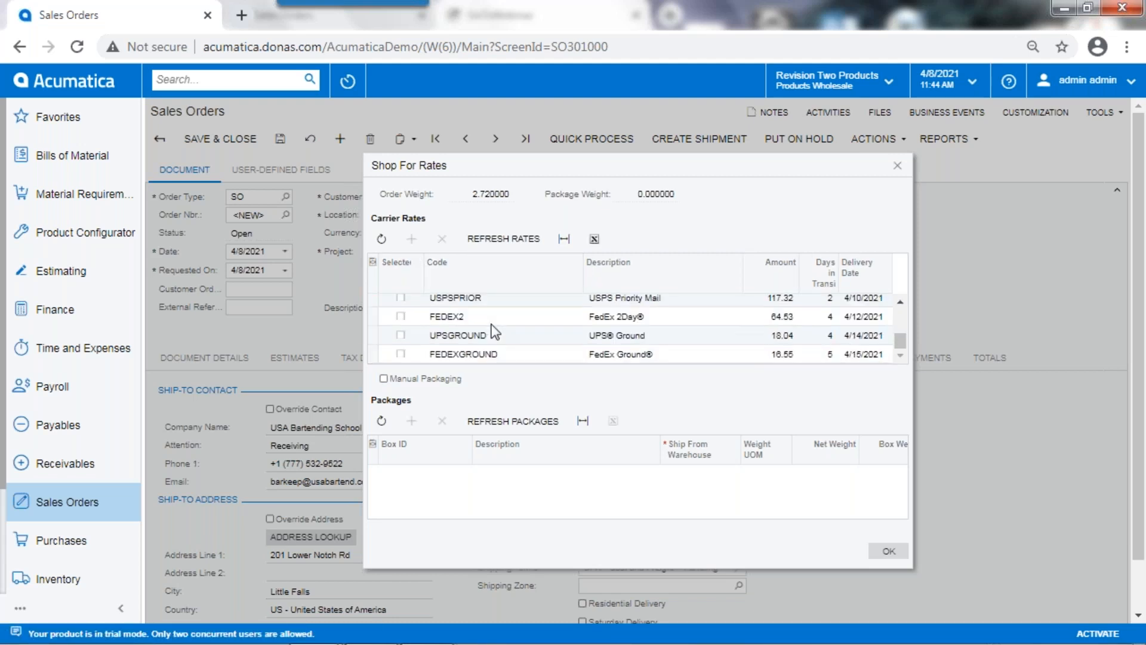
pyautogui.click(400, 335)
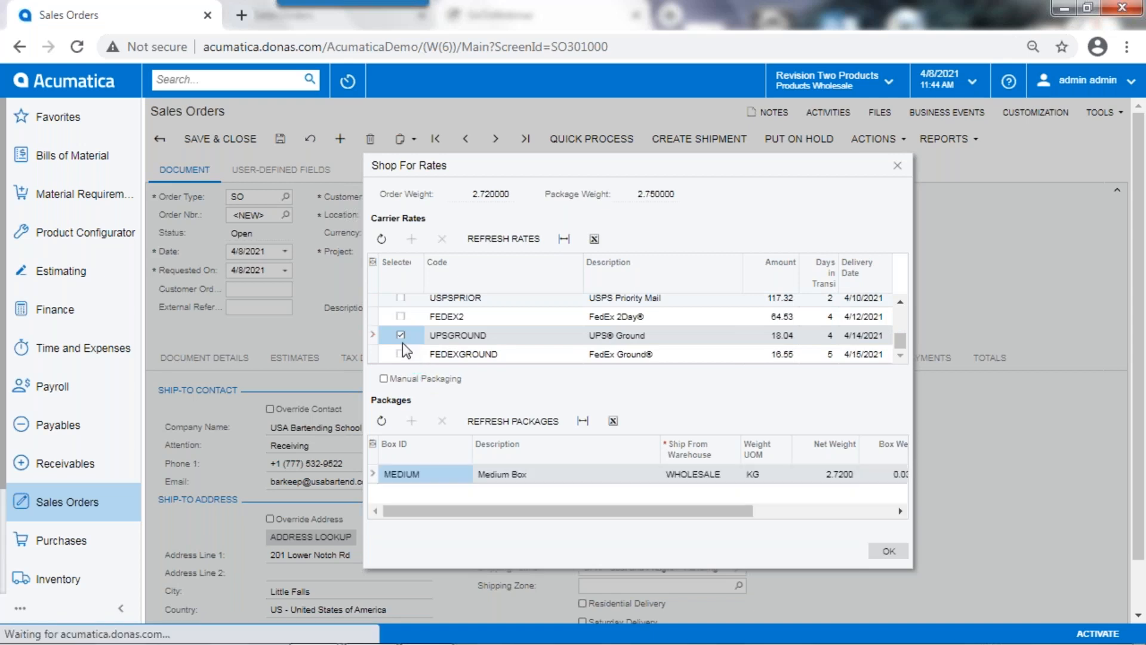
pyautogui.click(889, 553)
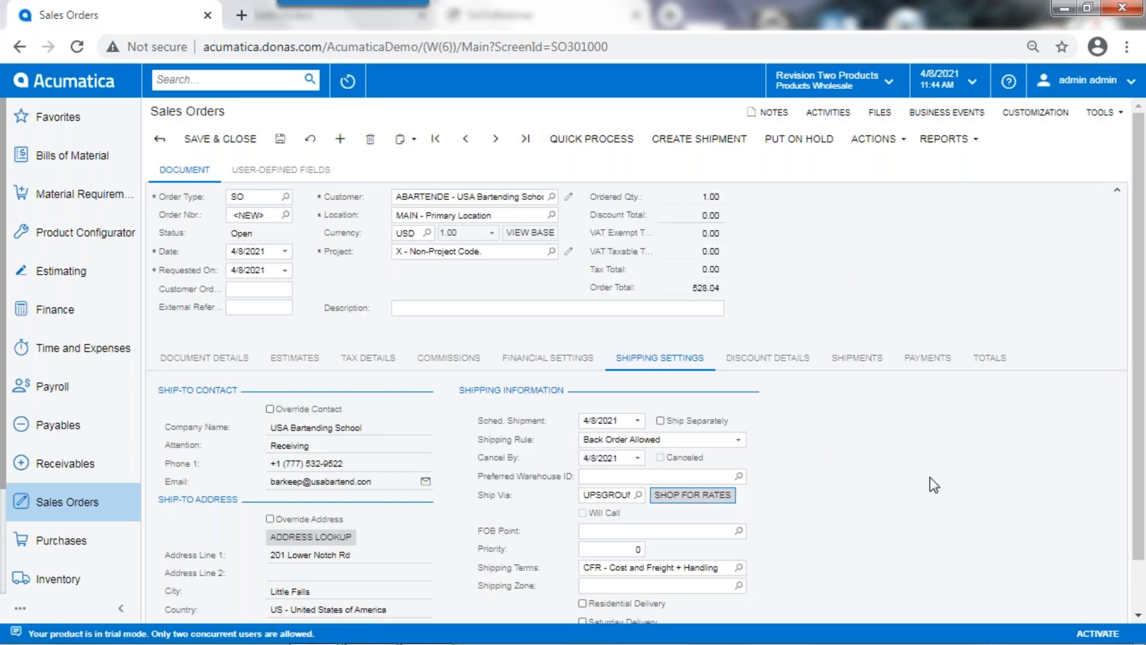
# Step: Quick process the order from the WHOLESALE warehouse with today's shipment date, including emailing and releasing the invoice but not printing it
pyautogui.click(586, 138)
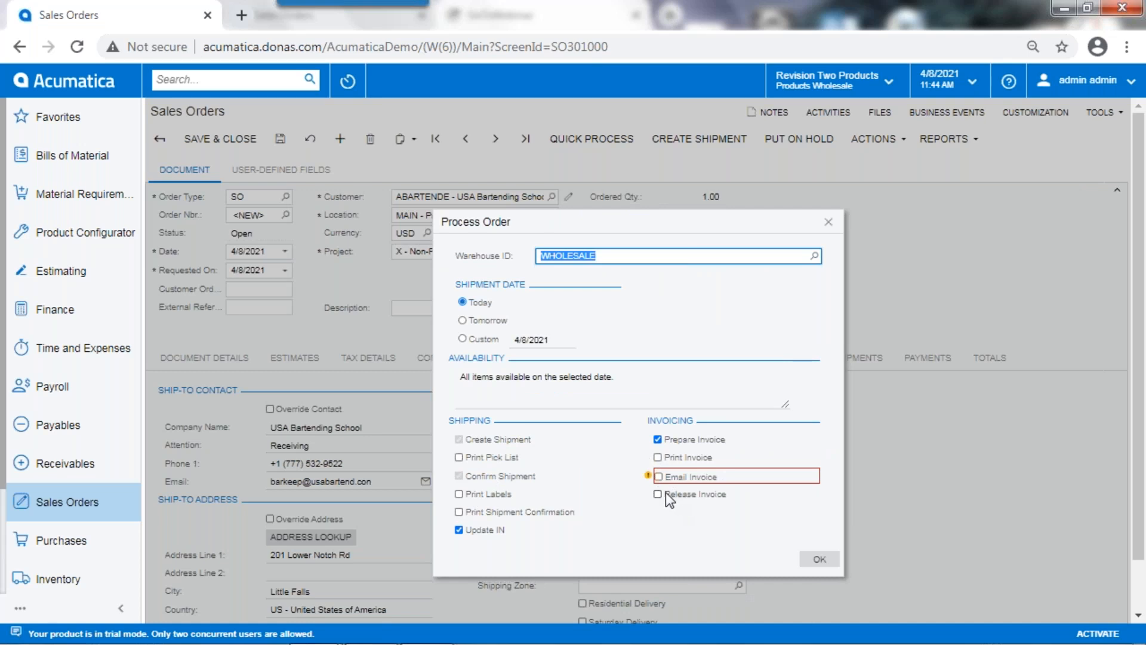
pyautogui.click(659, 459)
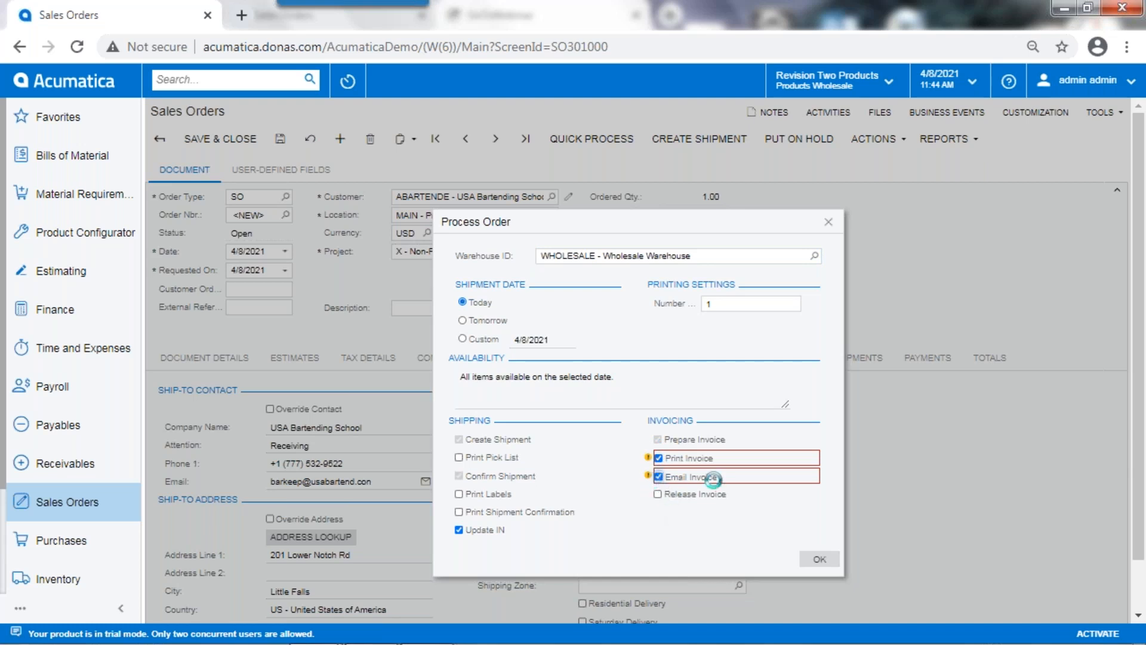
pyautogui.click(657, 494)
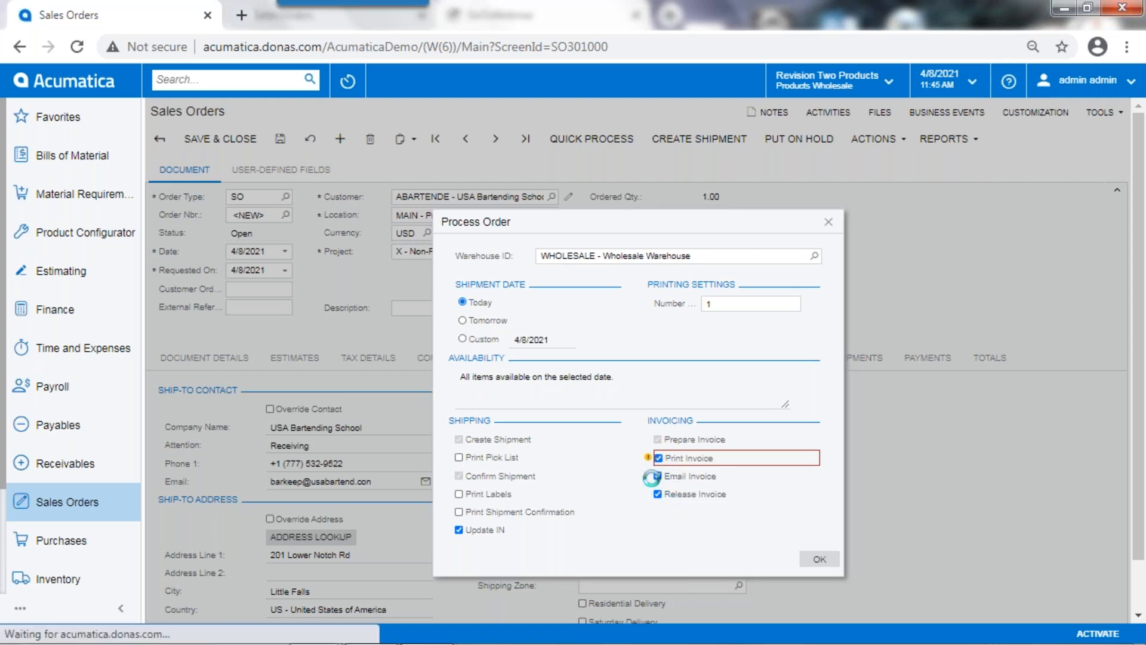
pyautogui.click(657, 458)
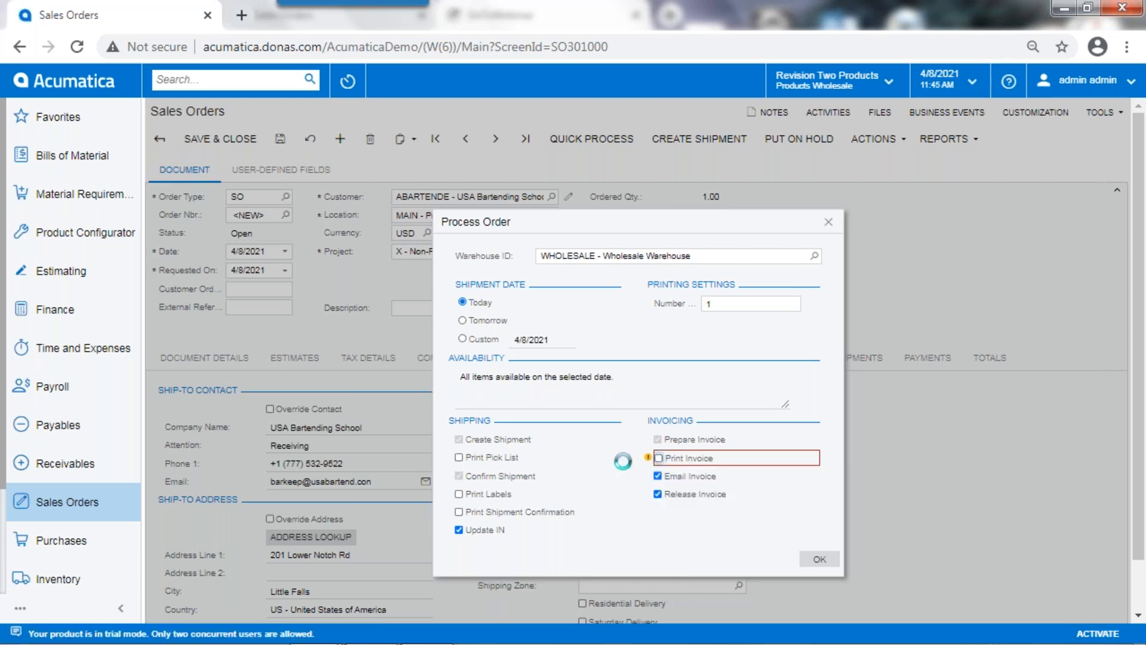
pyautogui.click(820, 564)
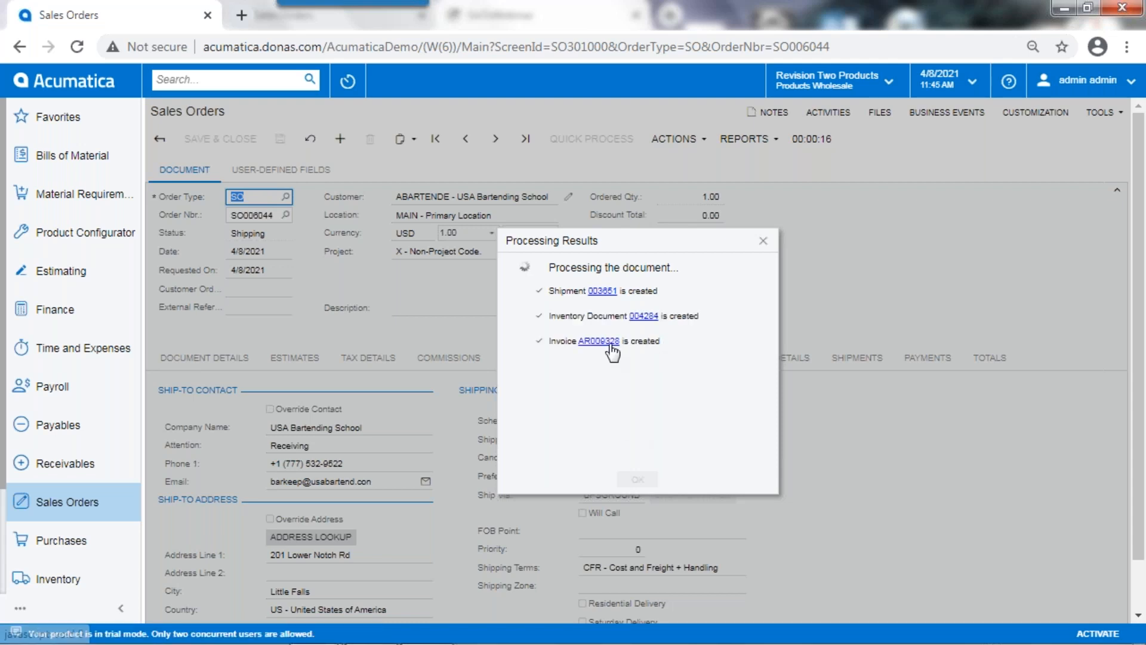
# Step: Open the invoice from the processing results, examine its printable version, and close it and the results
pyautogui.click(609, 343)
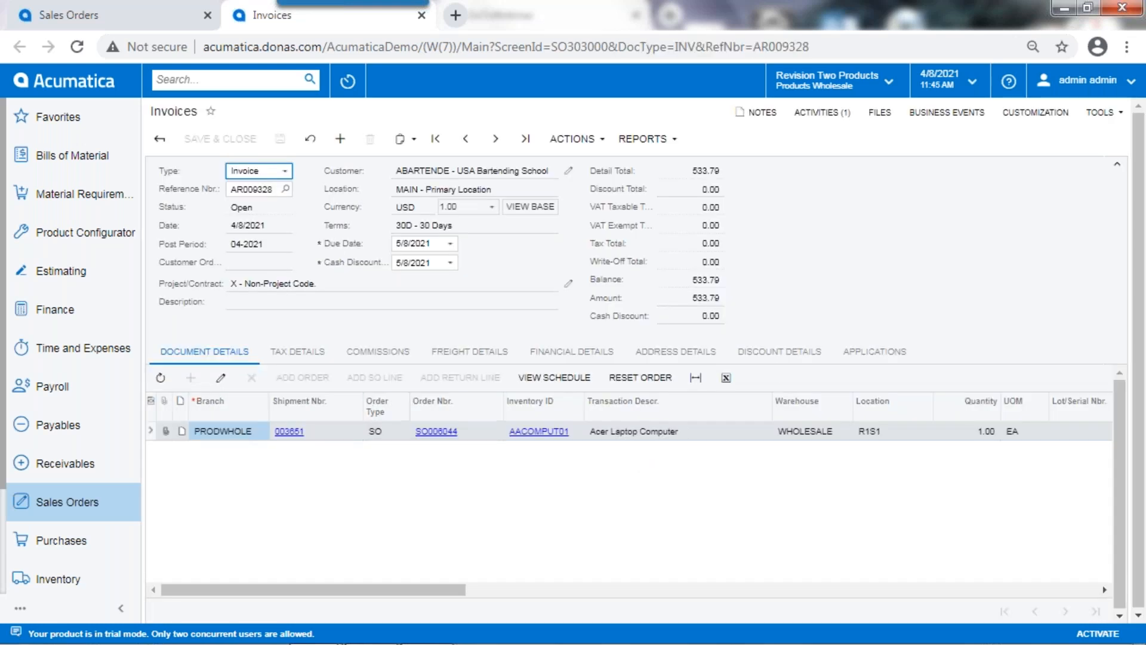
pyautogui.click(650, 138)
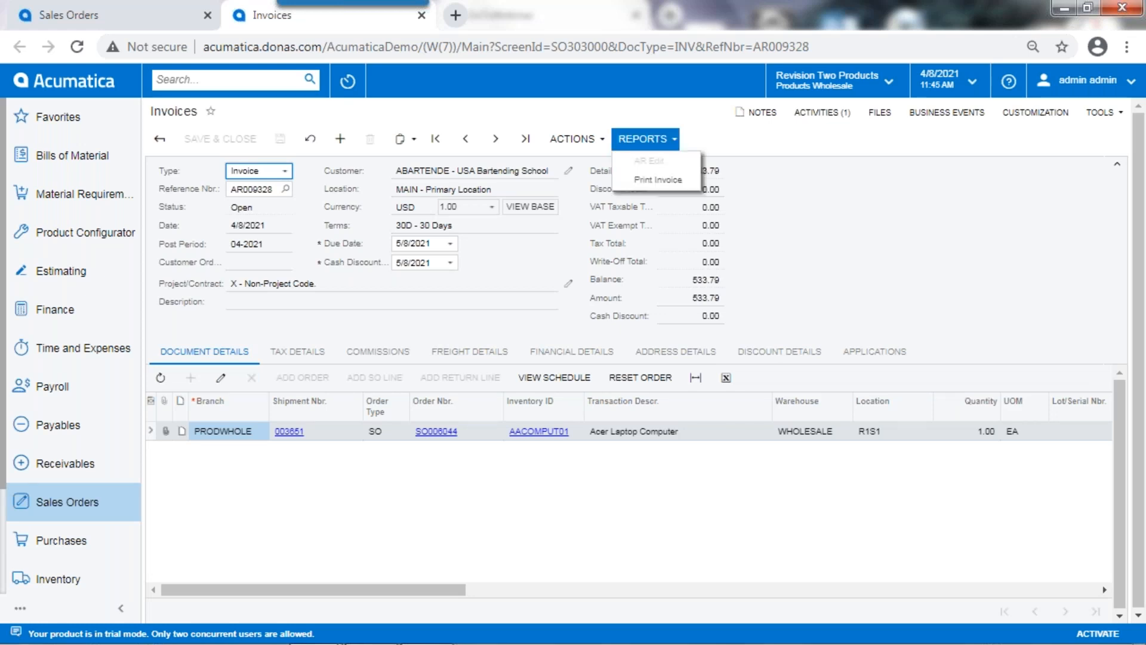
pyautogui.click(676, 181)
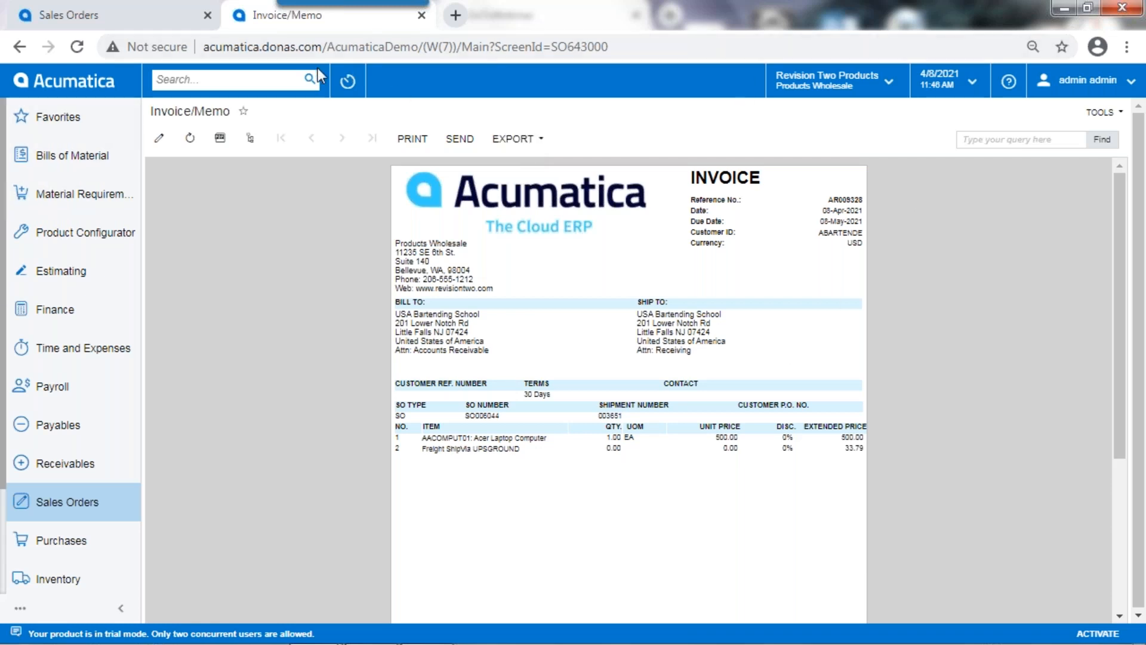
pyautogui.click(421, 16)
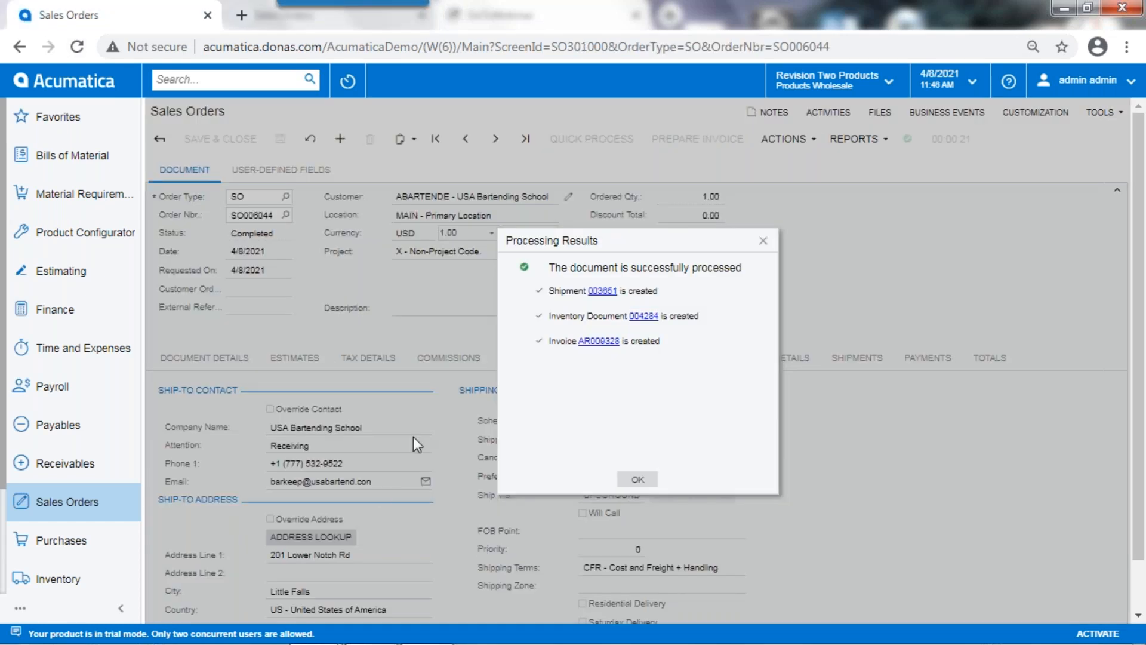
pyautogui.click(636, 480)
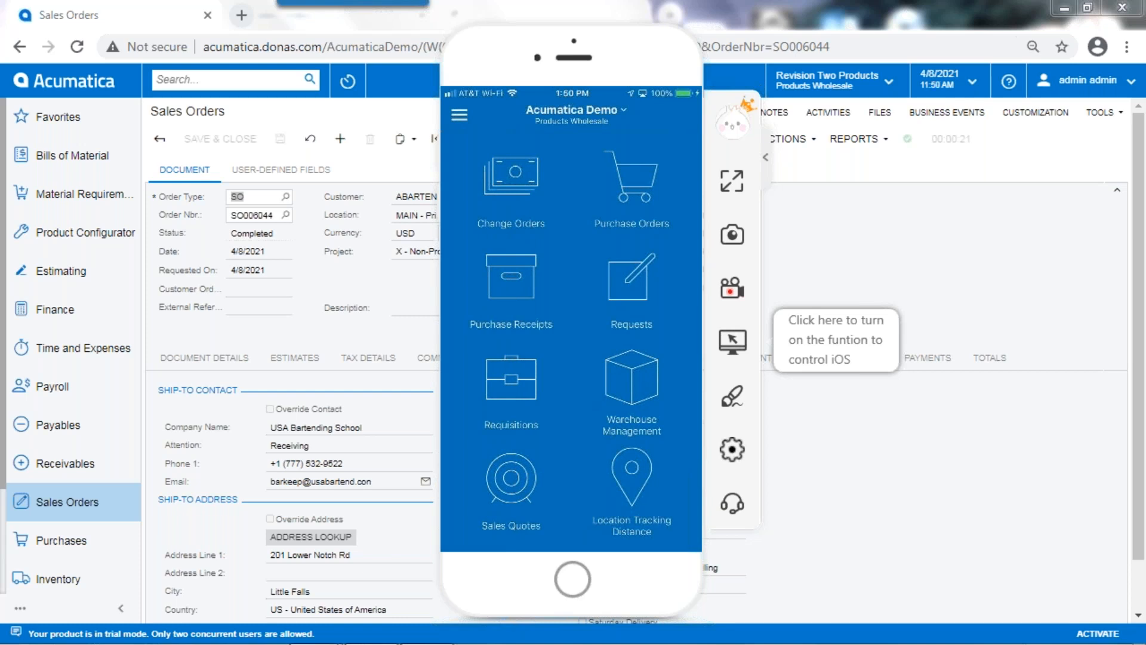
# Step: Minimize the ApowerMirror phone window, leave the completed order, and open the Business Events list from the favorites
pyautogui.moveTo(667, 73)
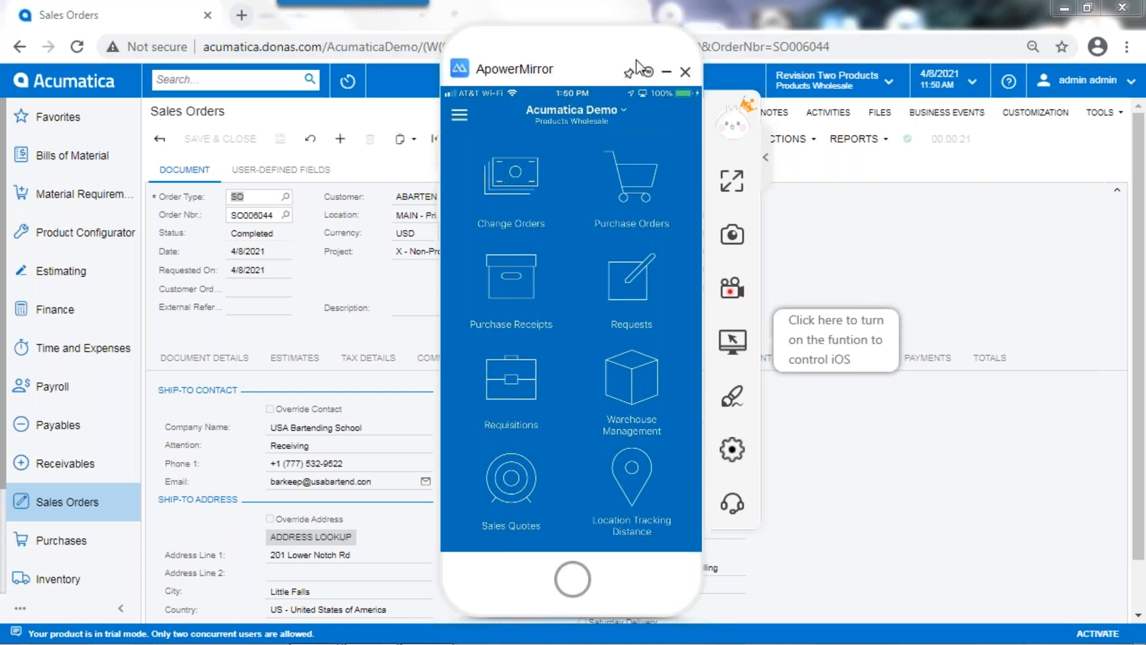
pyautogui.click(667, 73)
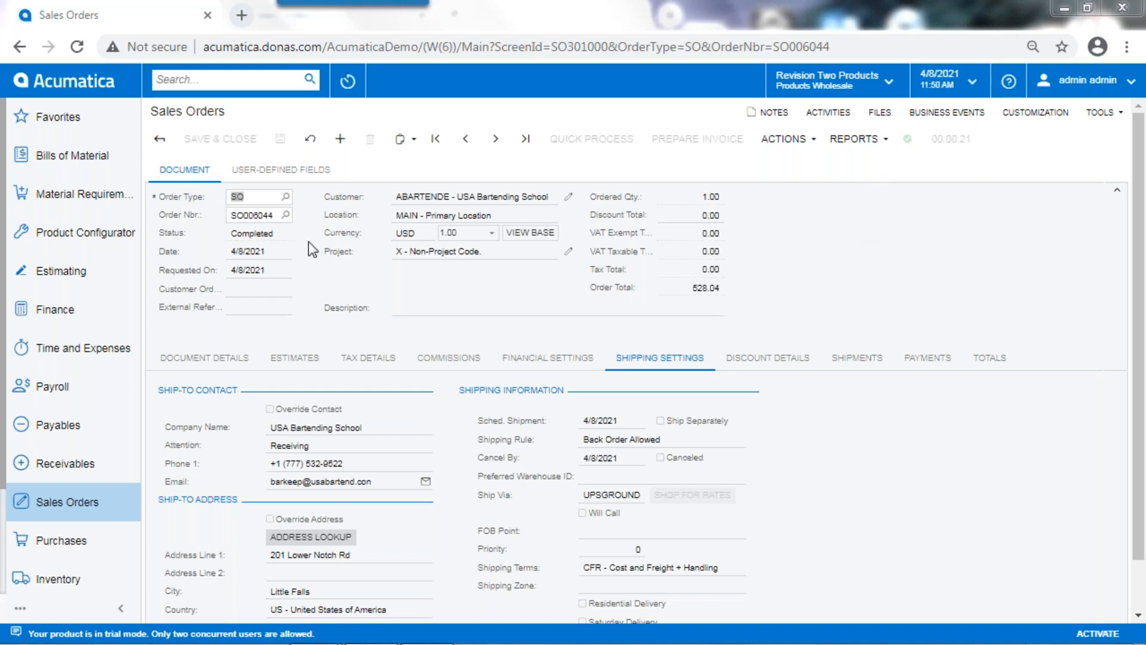
pyautogui.click(20, 46)
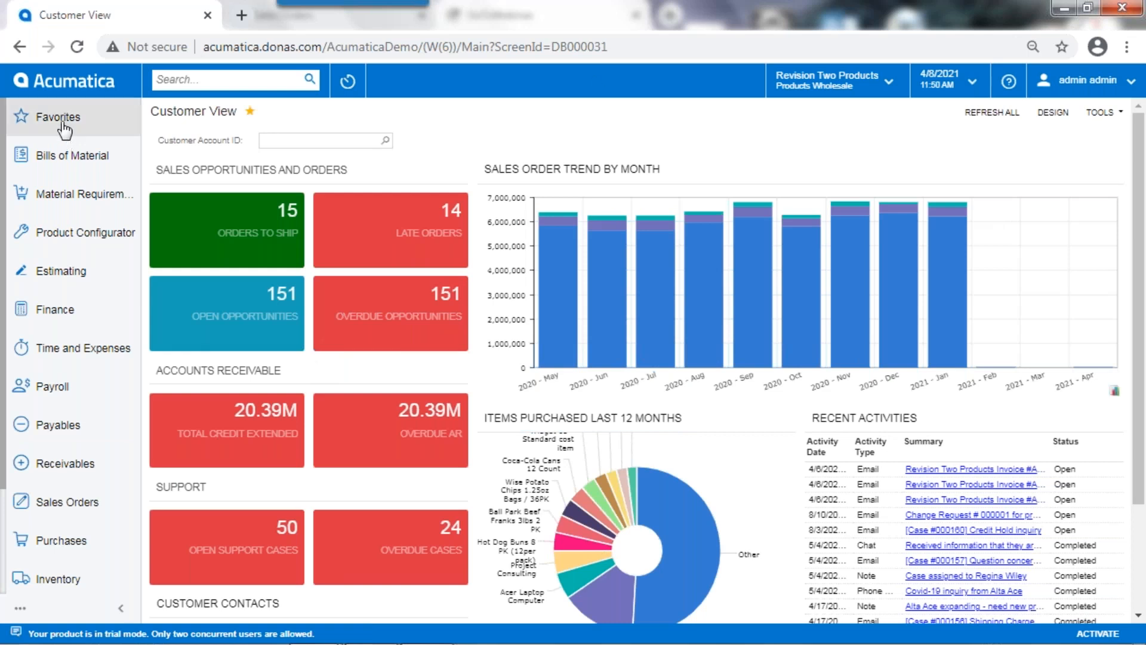
pyautogui.click(130, 136)
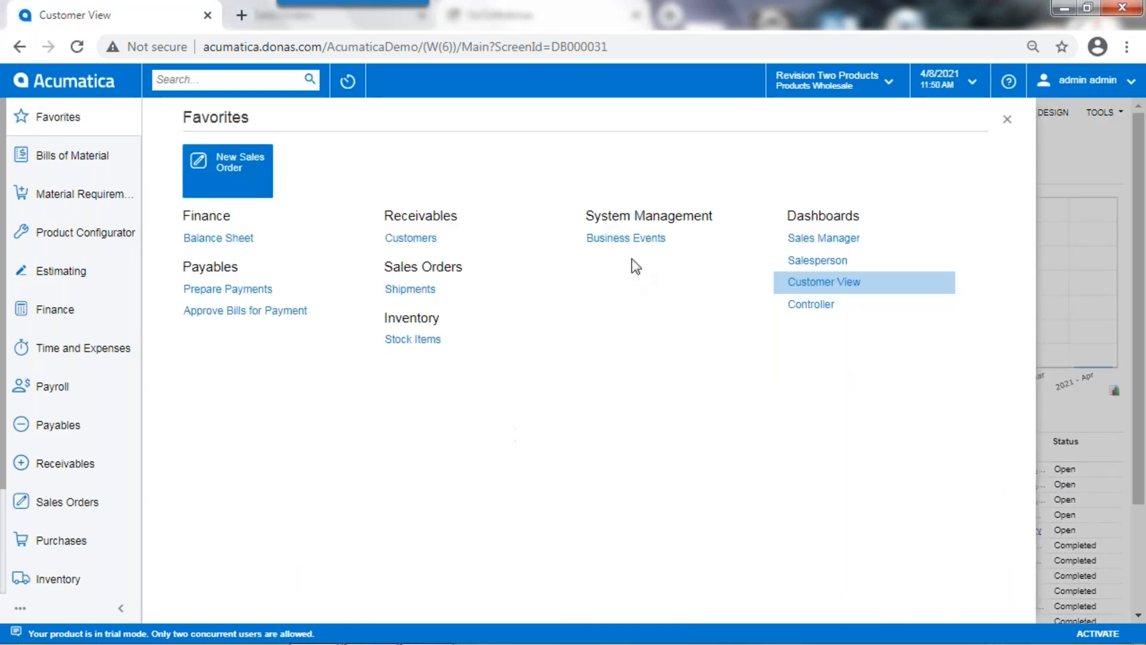
pyautogui.click(626, 238)
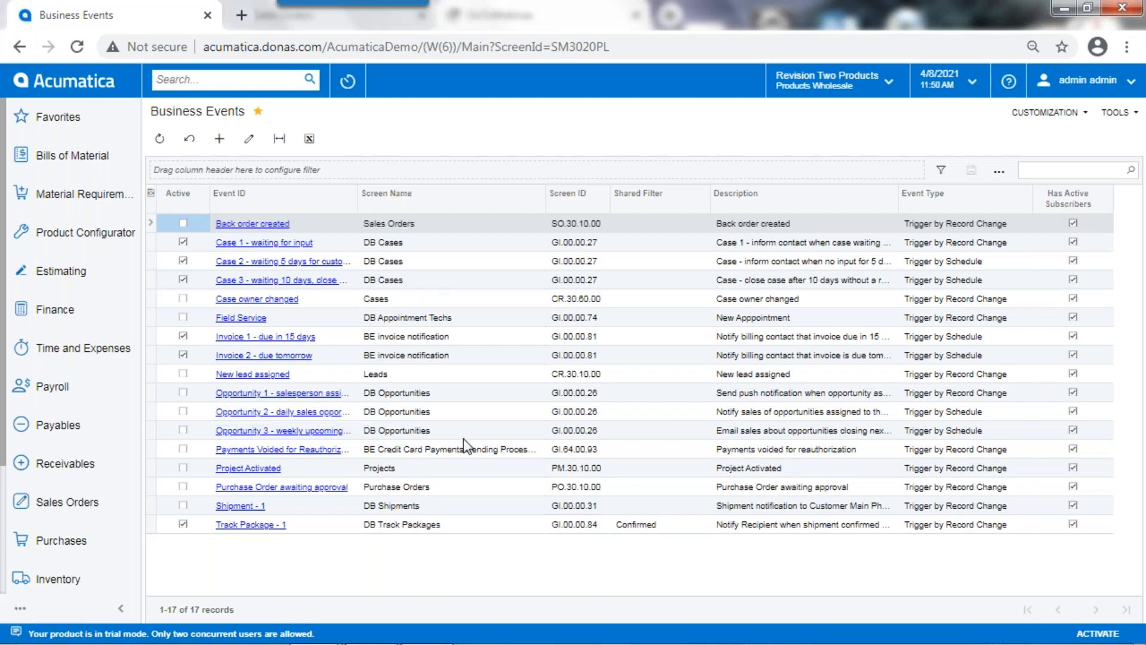
# Step: Open the New lead assigned business event, examine its trigger conditions and subscribers, and open its email notification template
pyautogui.click(243, 374)
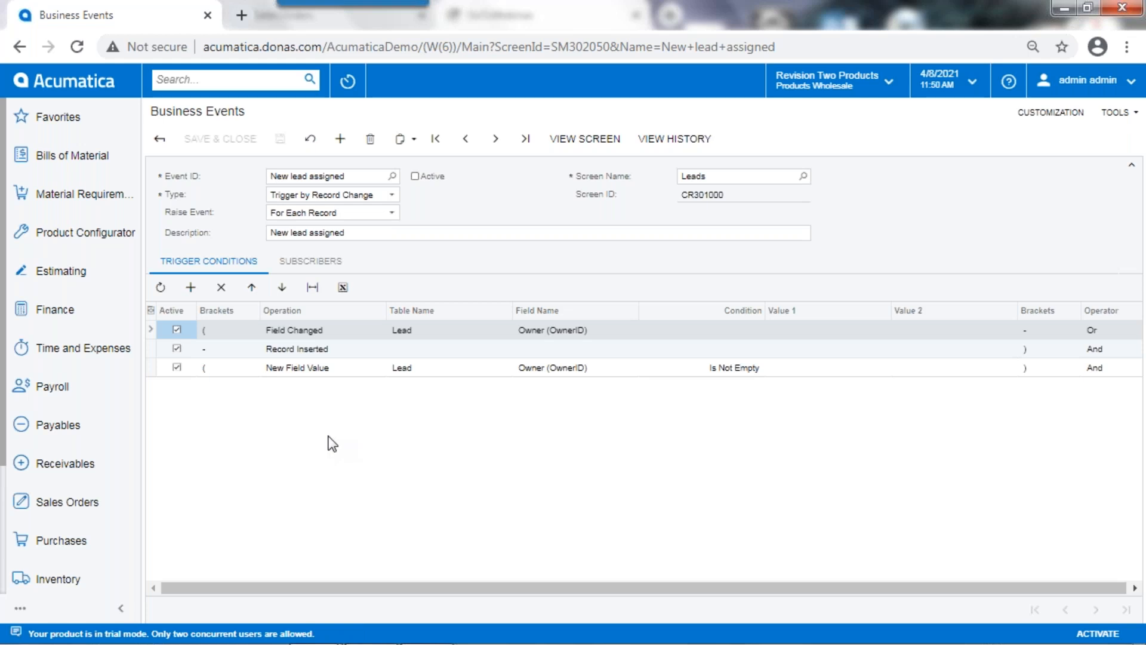
pyautogui.click(326, 263)
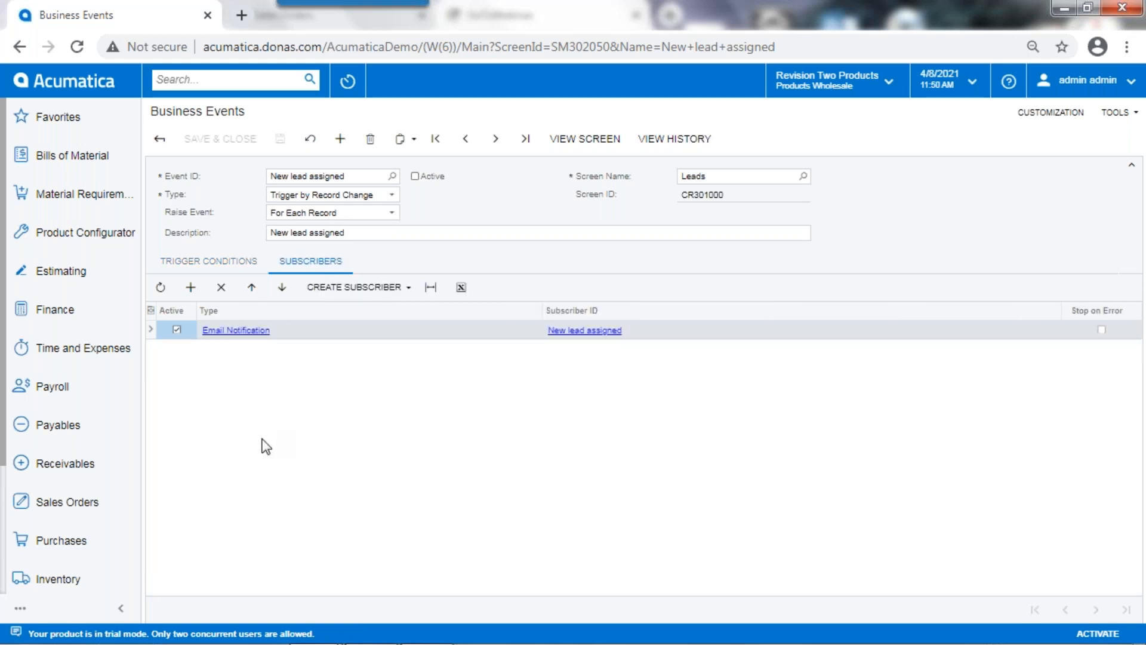
pyautogui.click(240, 332)
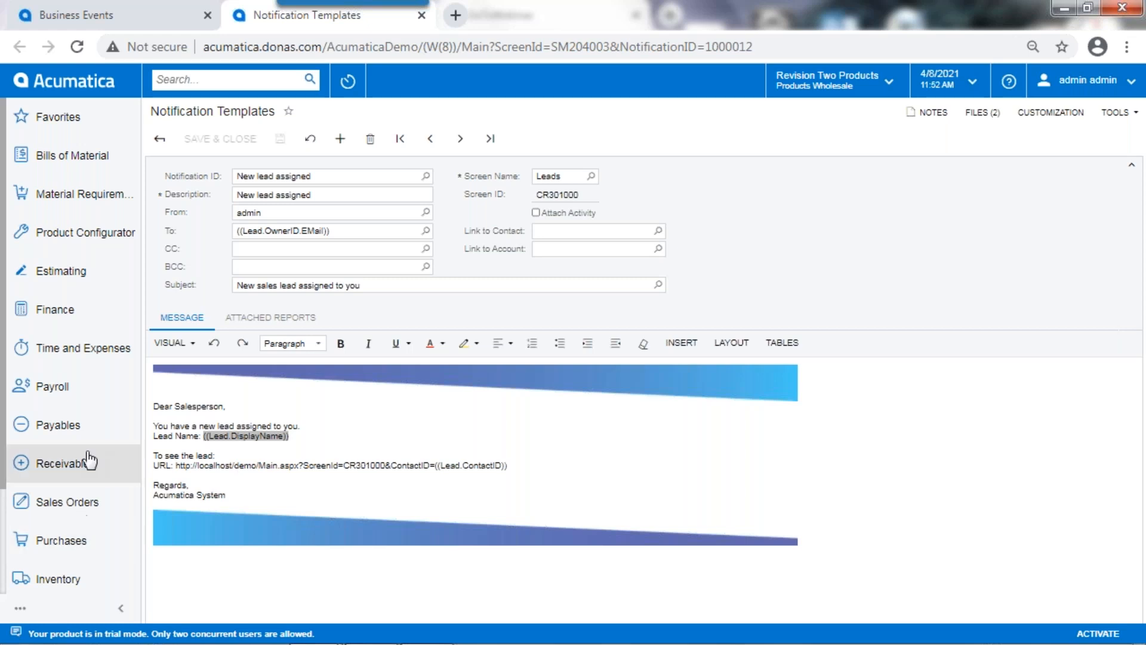
# Step: Run the Balance Sheet financial statement with its default ledger and period, and show the report's company and branch groups
pyautogui.click(70, 548)
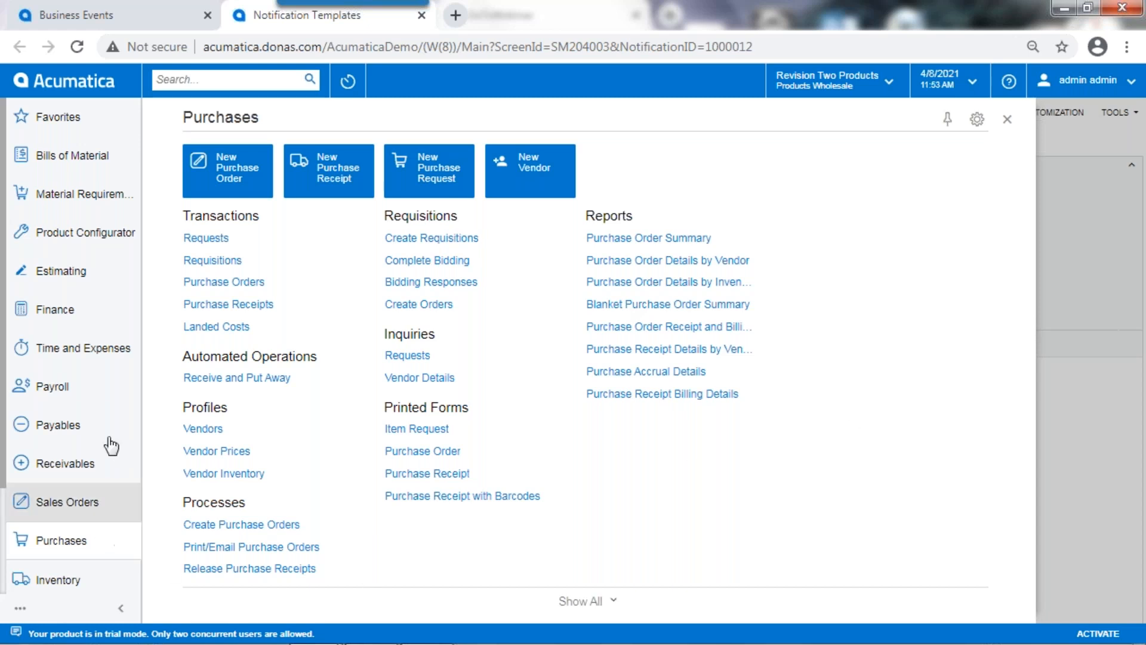
pyautogui.click(79, 322)
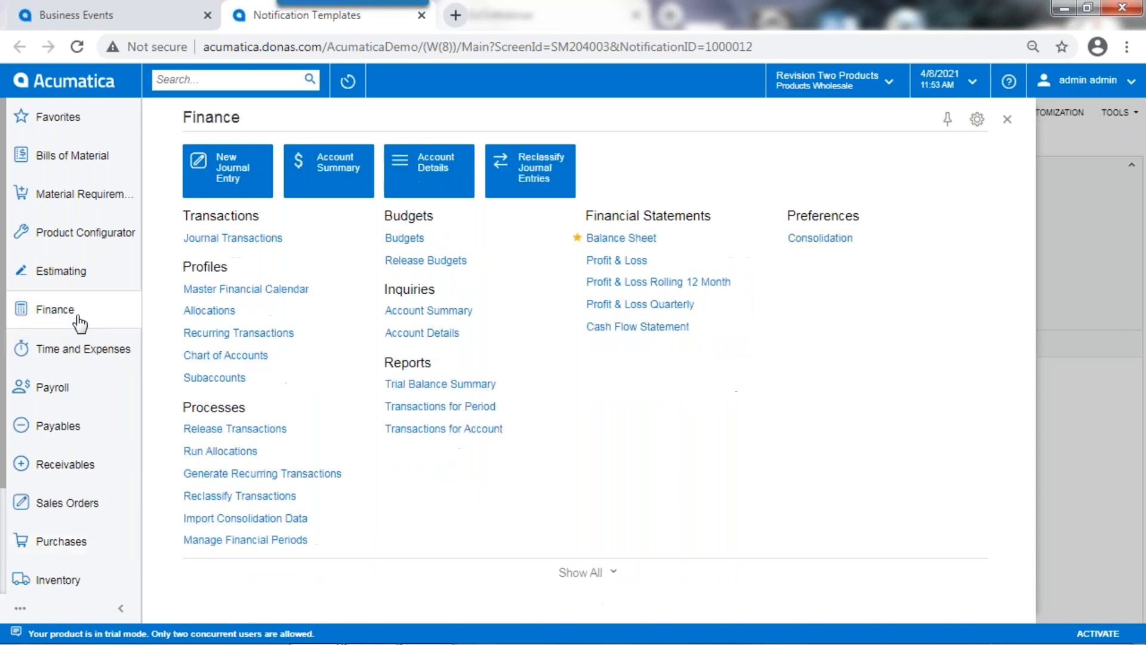
pyautogui.click(633, 241)
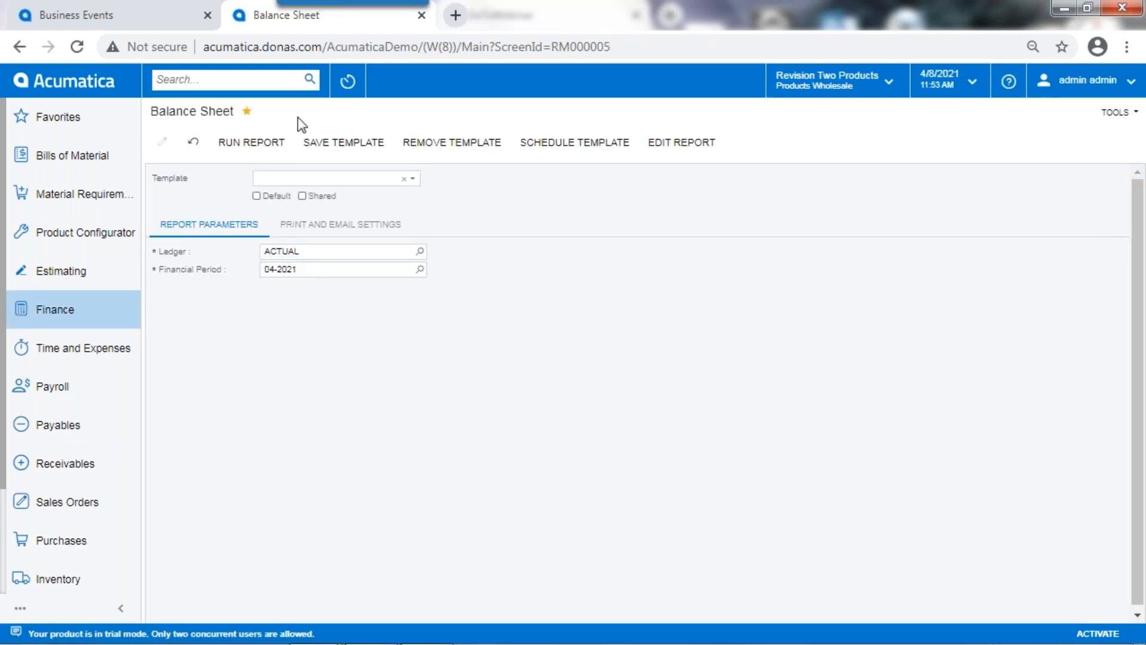
pyautogui.click(255, 145)
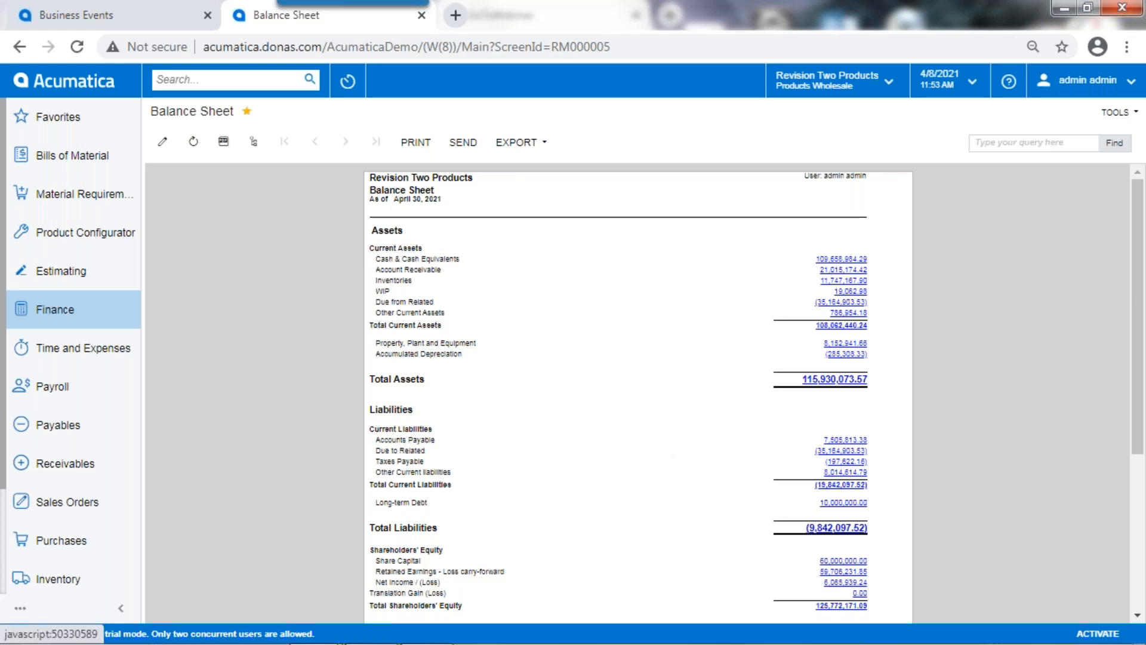
pyautogui.click(254, 143)
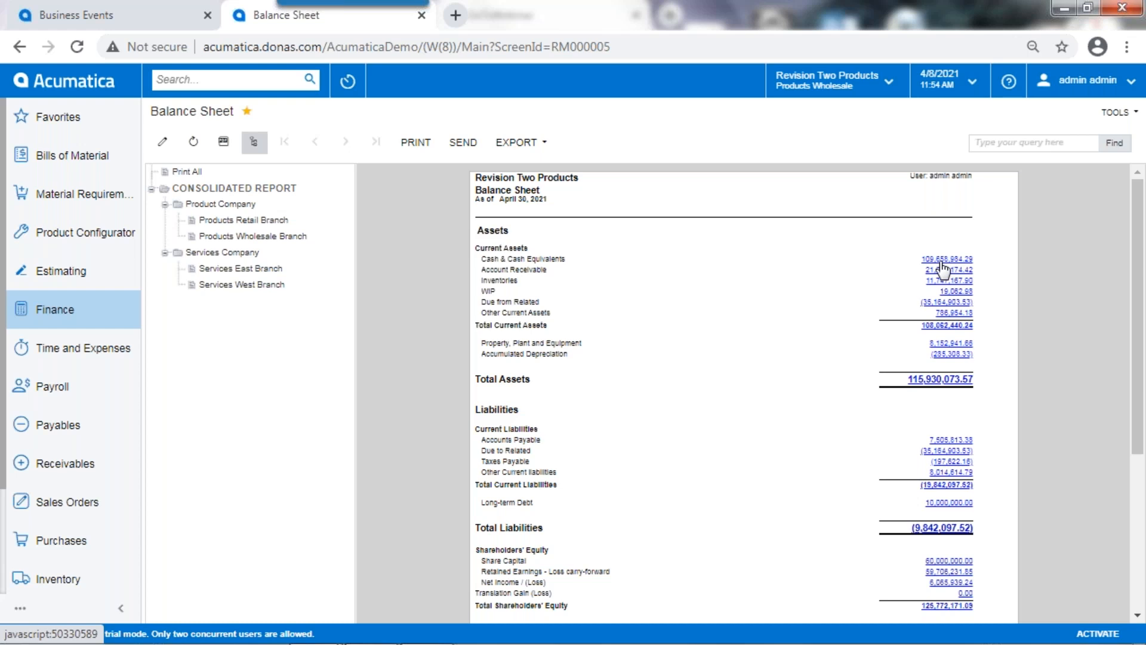
# Step: Open the Invoiced Items Pivot table from the Data Views workspace
pyautogui.scroll(-2, 42, 507)
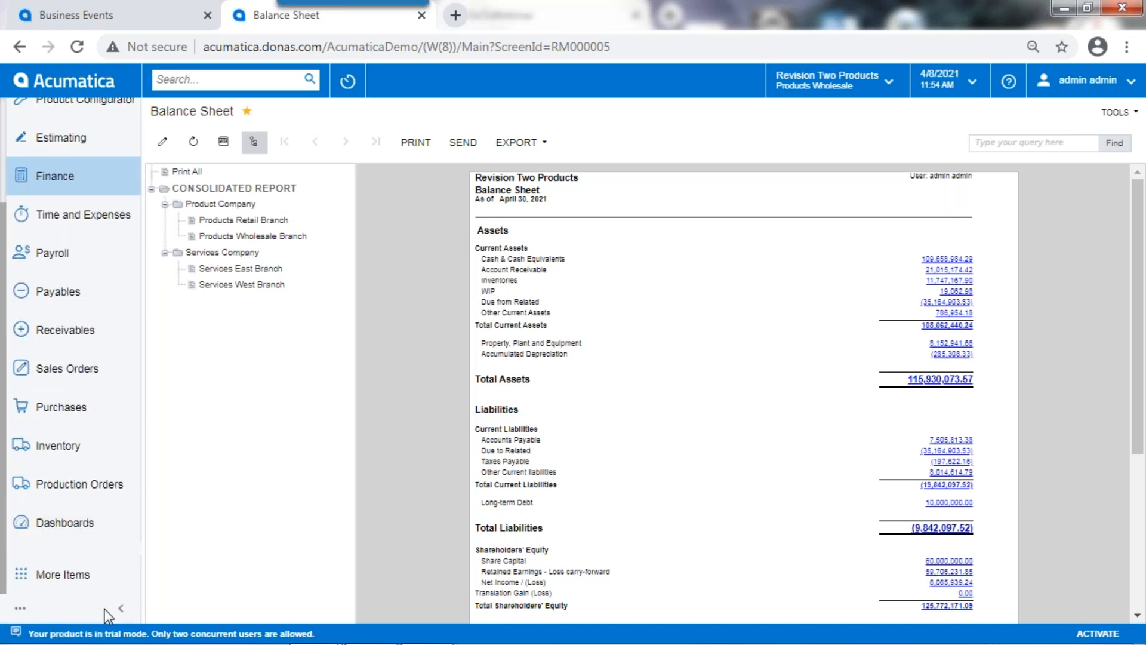
pyautogui.click(68, 582)
pyautogui.scroll(-3, 412, 445)
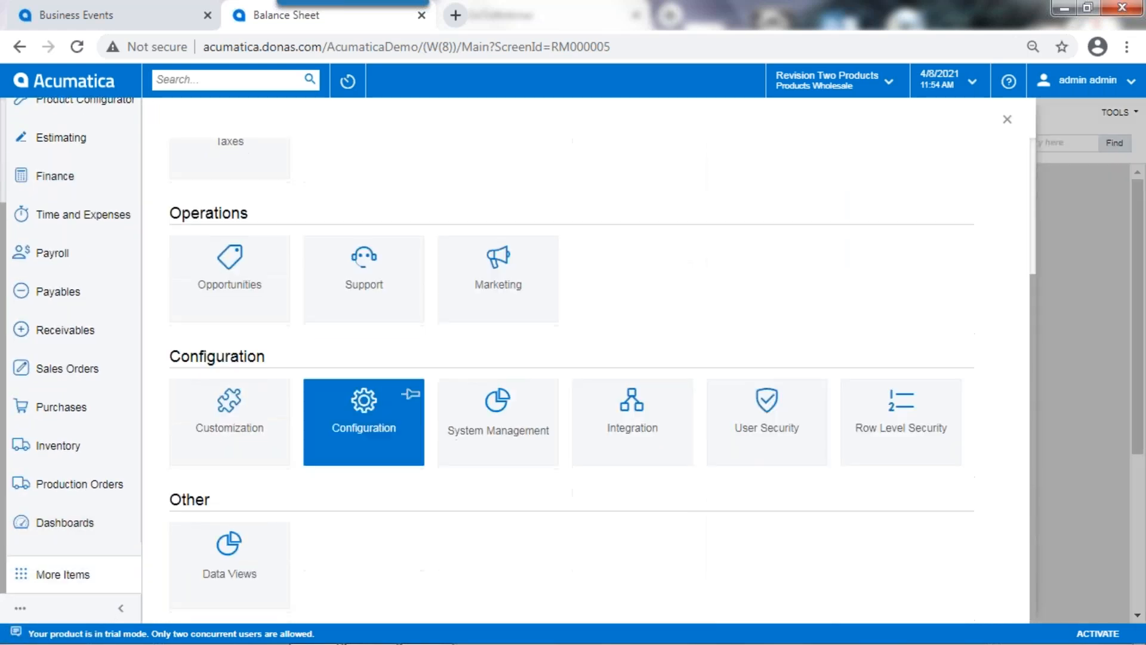
pyautogui.click(226, 552)
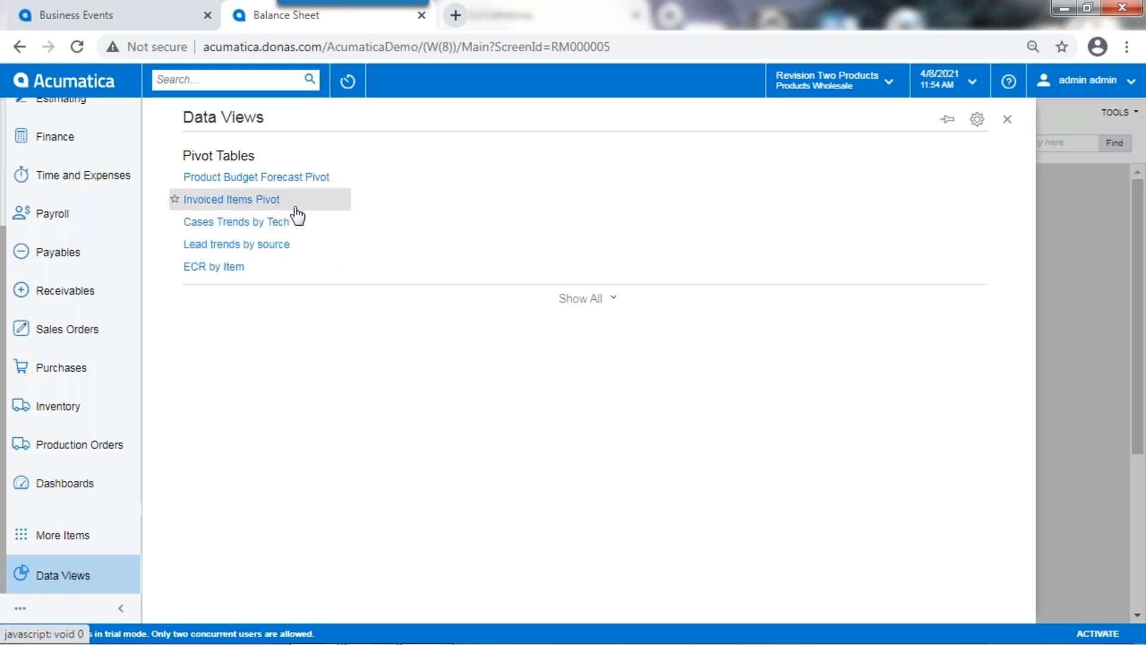
pyautogui.click(246, 201)
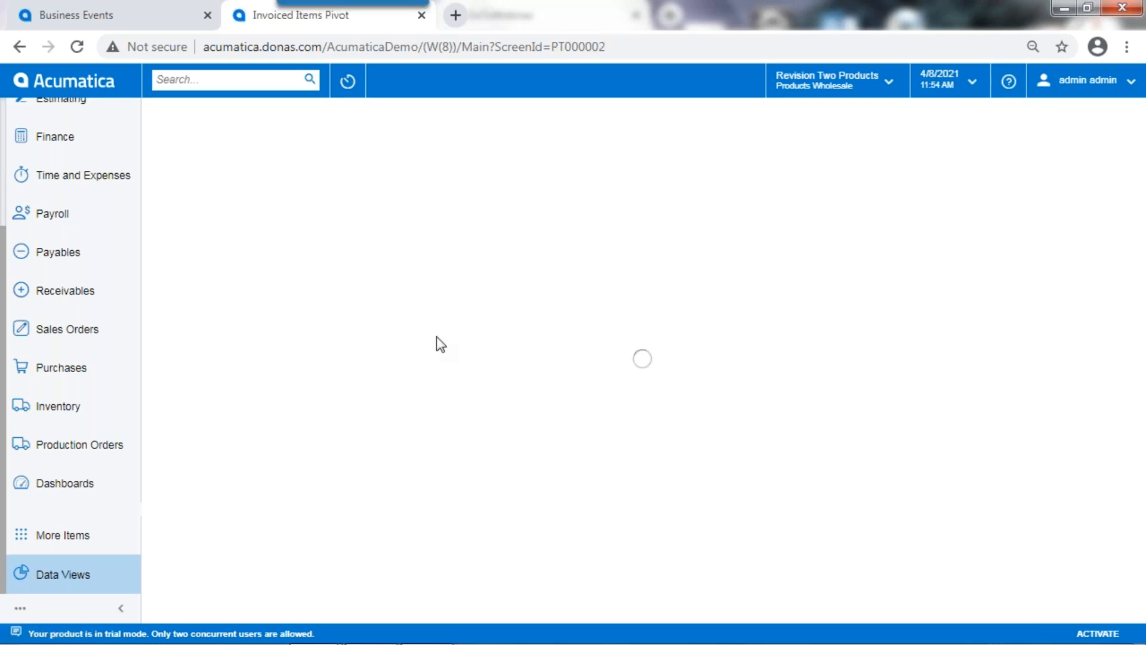